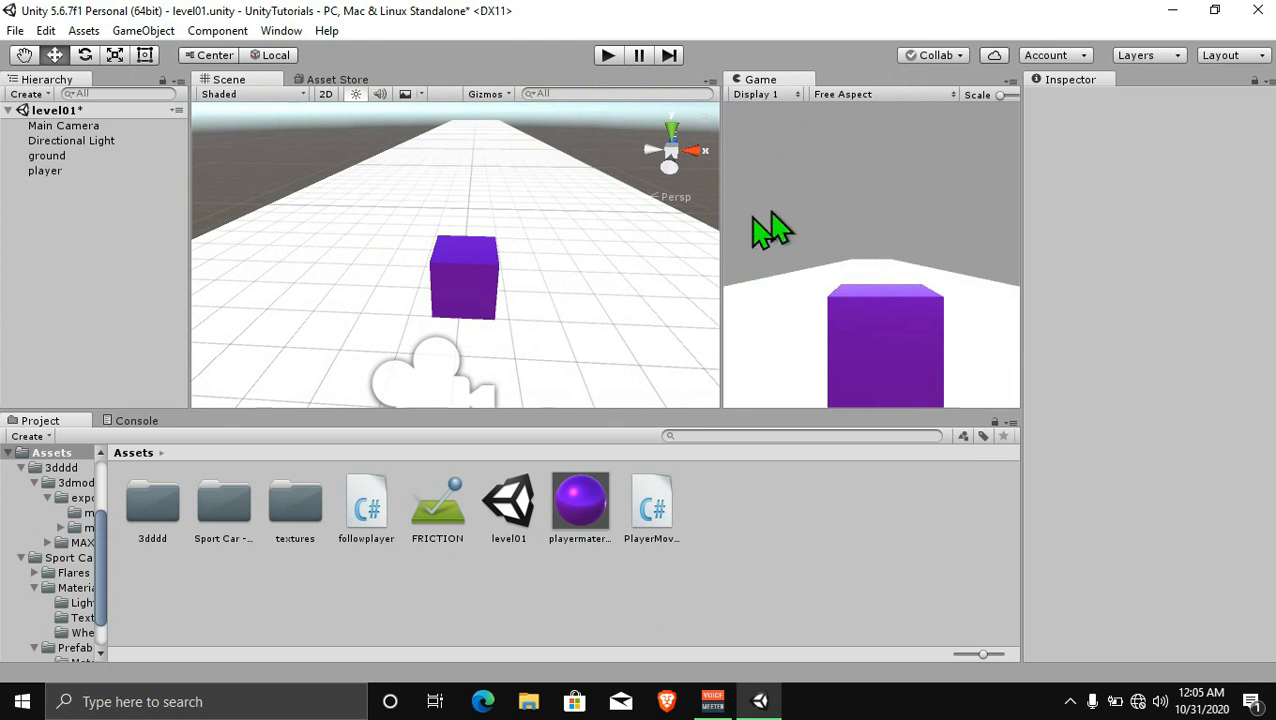
Step: Play-test the level, stop the game, and select the ground object in the scene
left_click(607, 55)
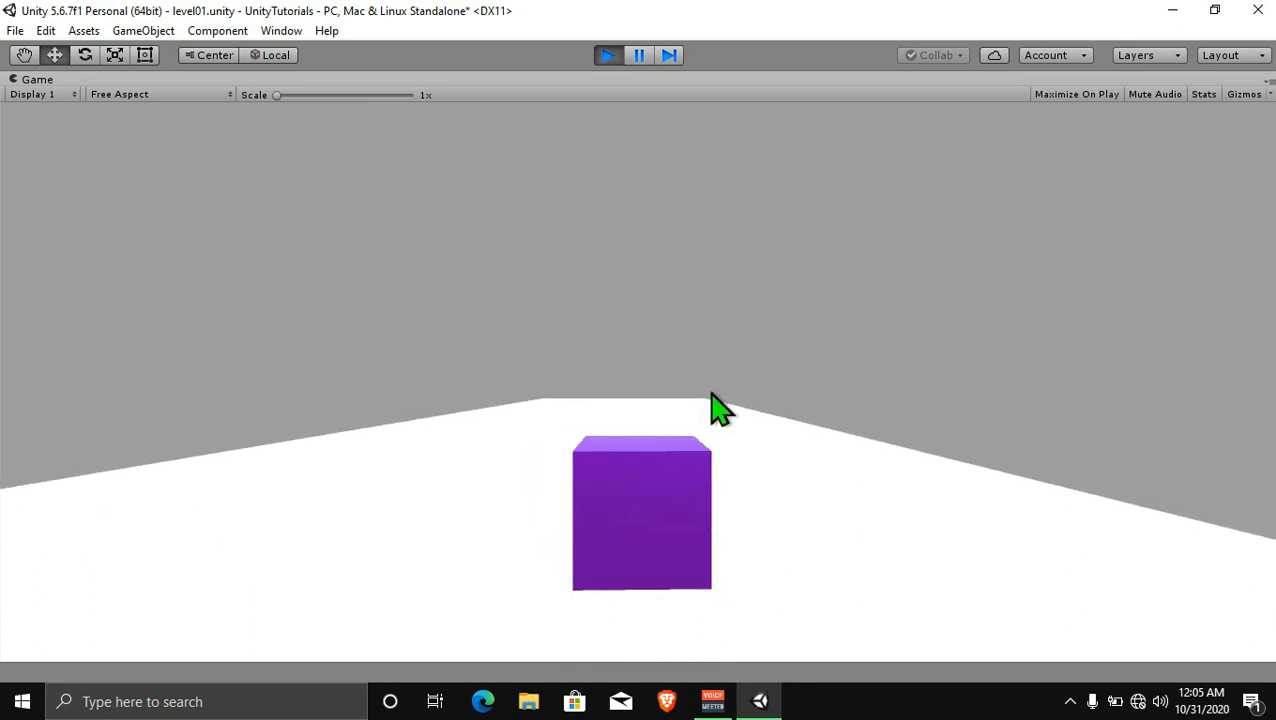
left_click(604, 57)
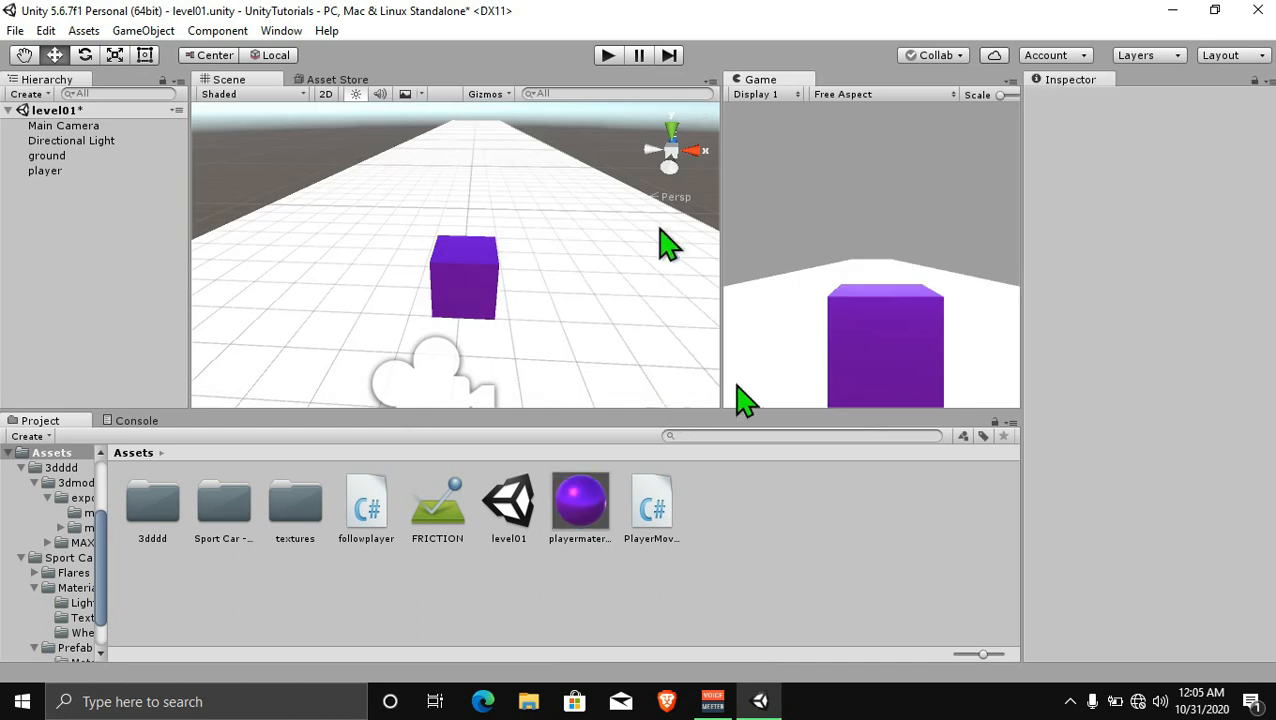
left_click(680, 283)
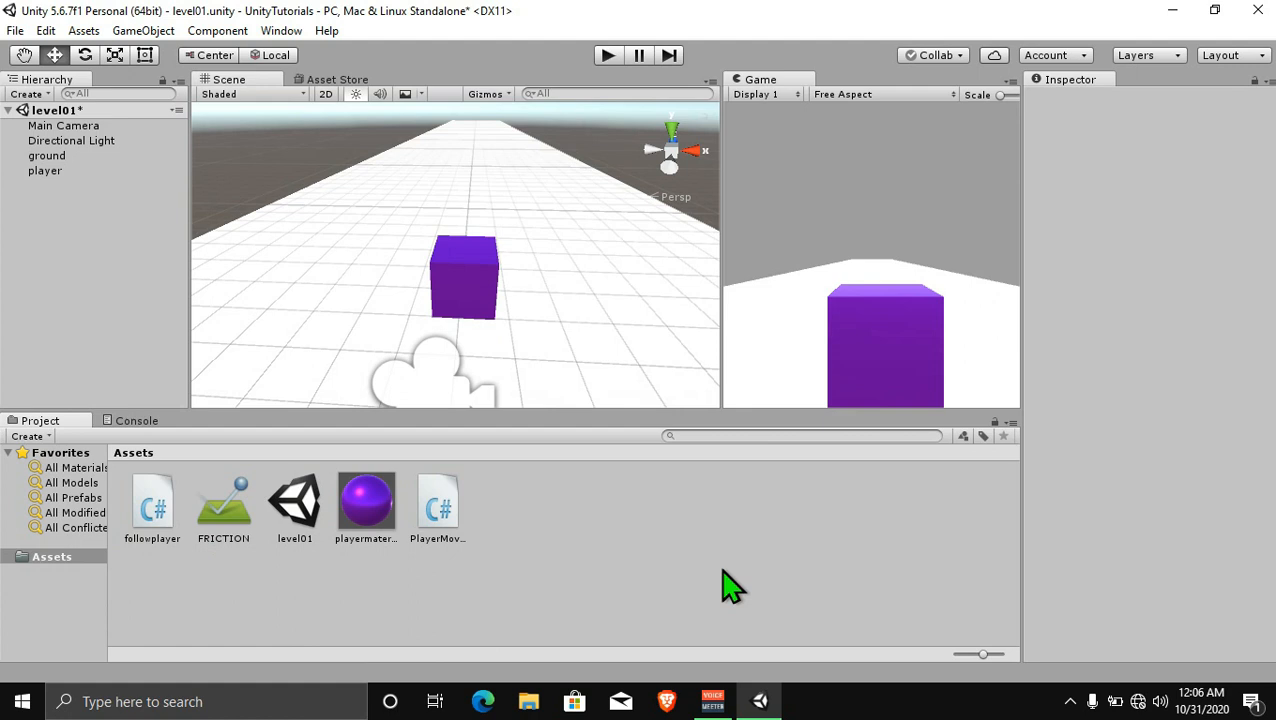
left_click(512, 240)
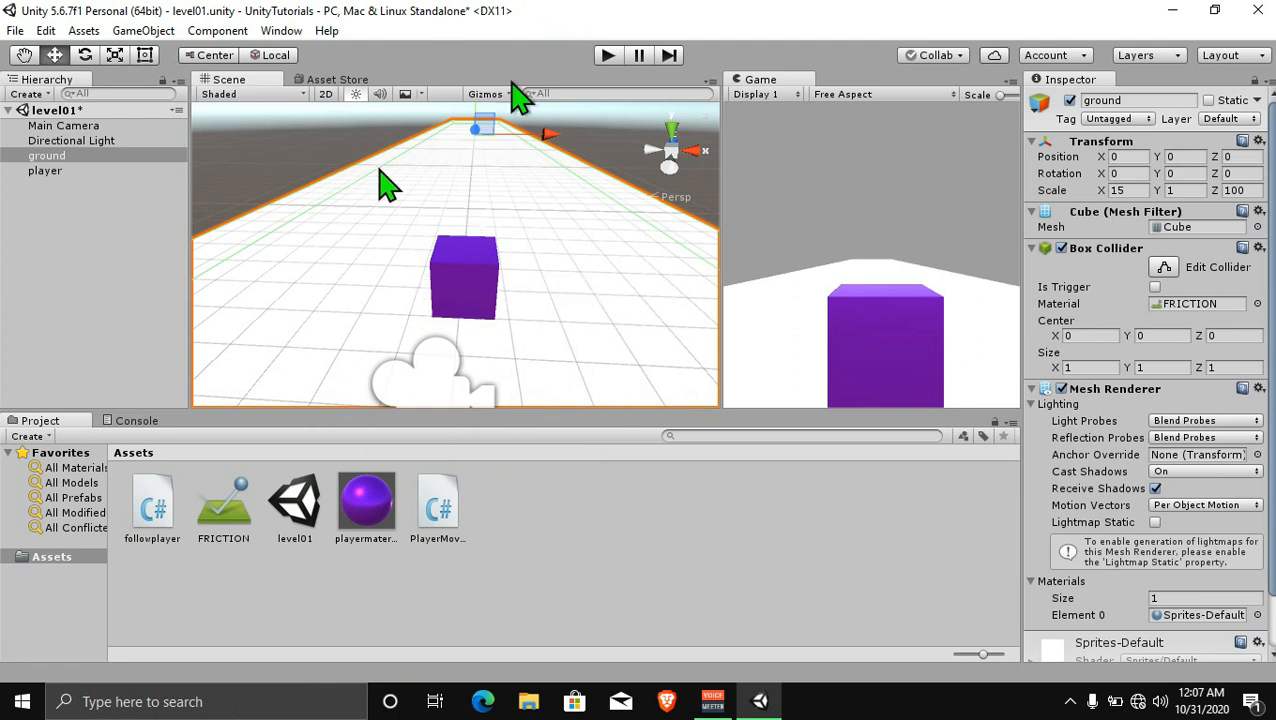
Step: Switch to the Brave browser and search Google for "road texture uhd"
left_click(665, 708)
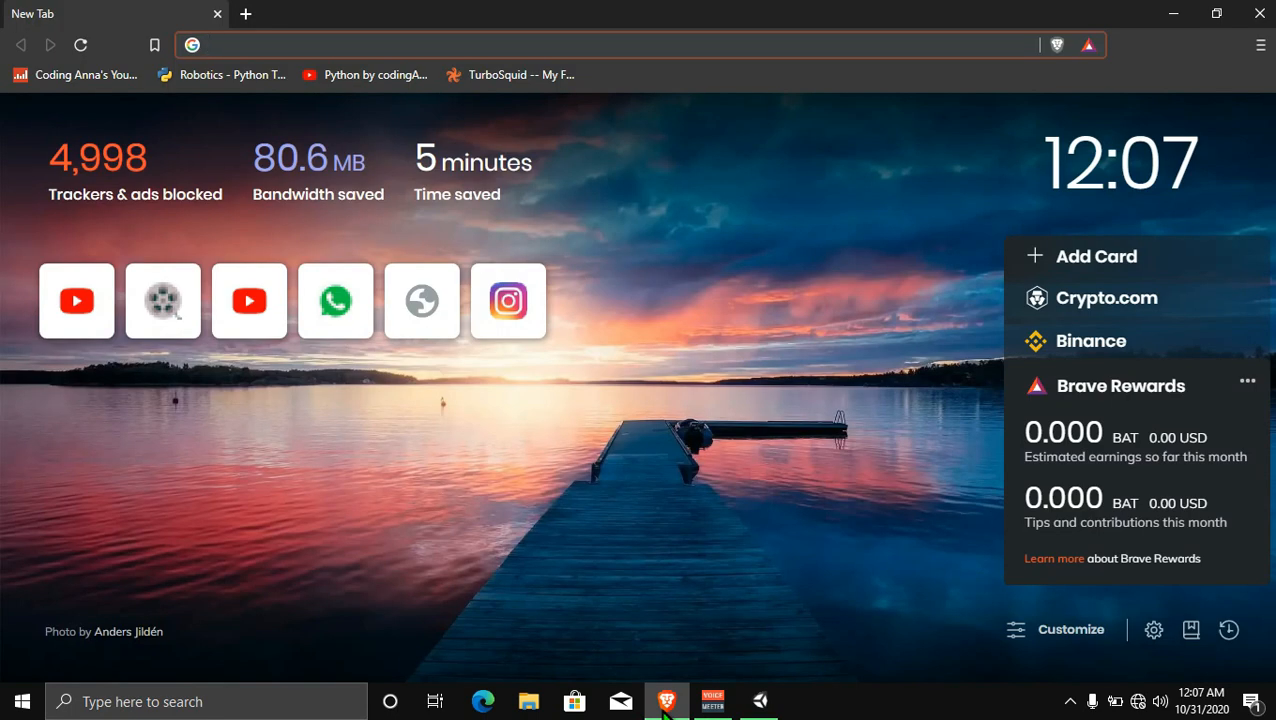
type("road texture")
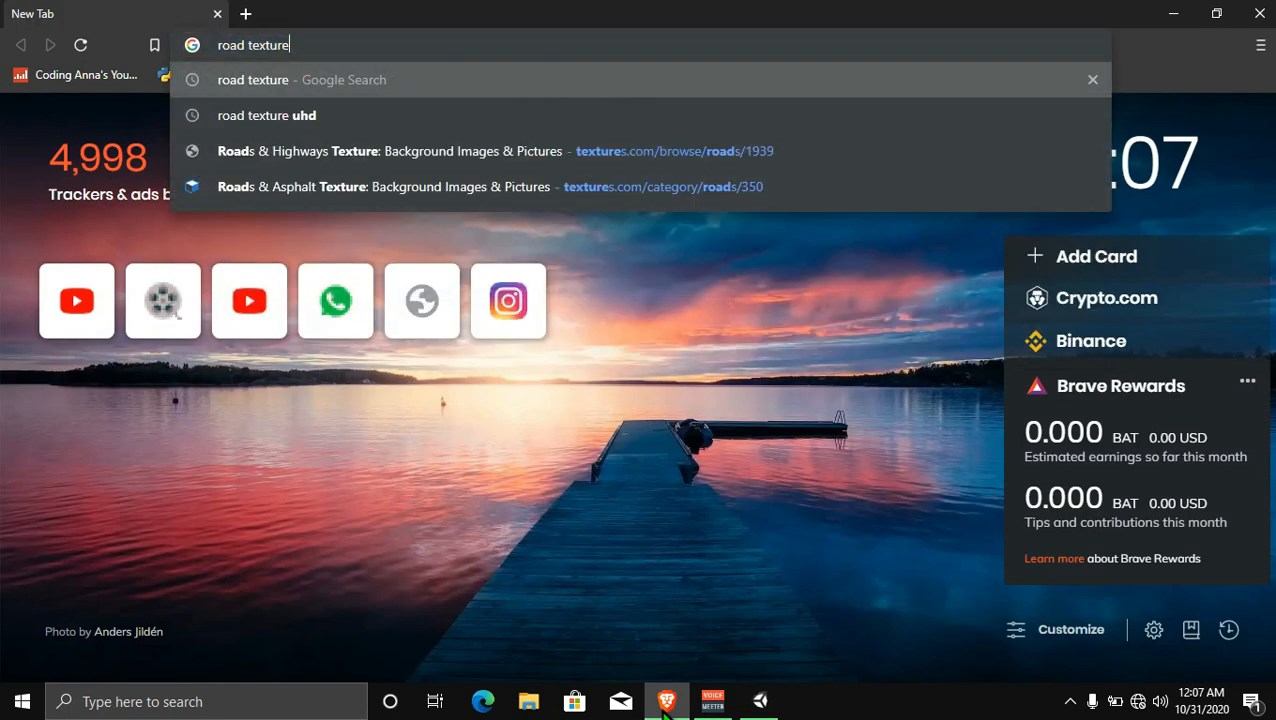
key("Down")
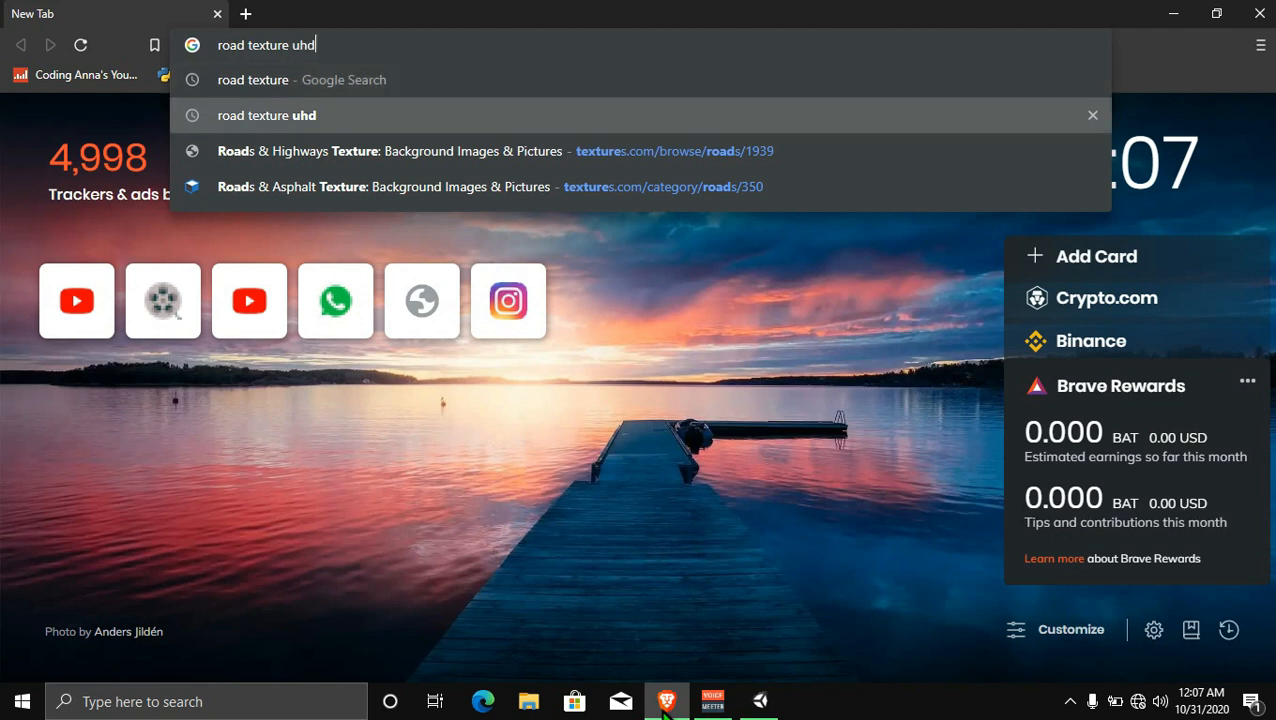
key("Return")
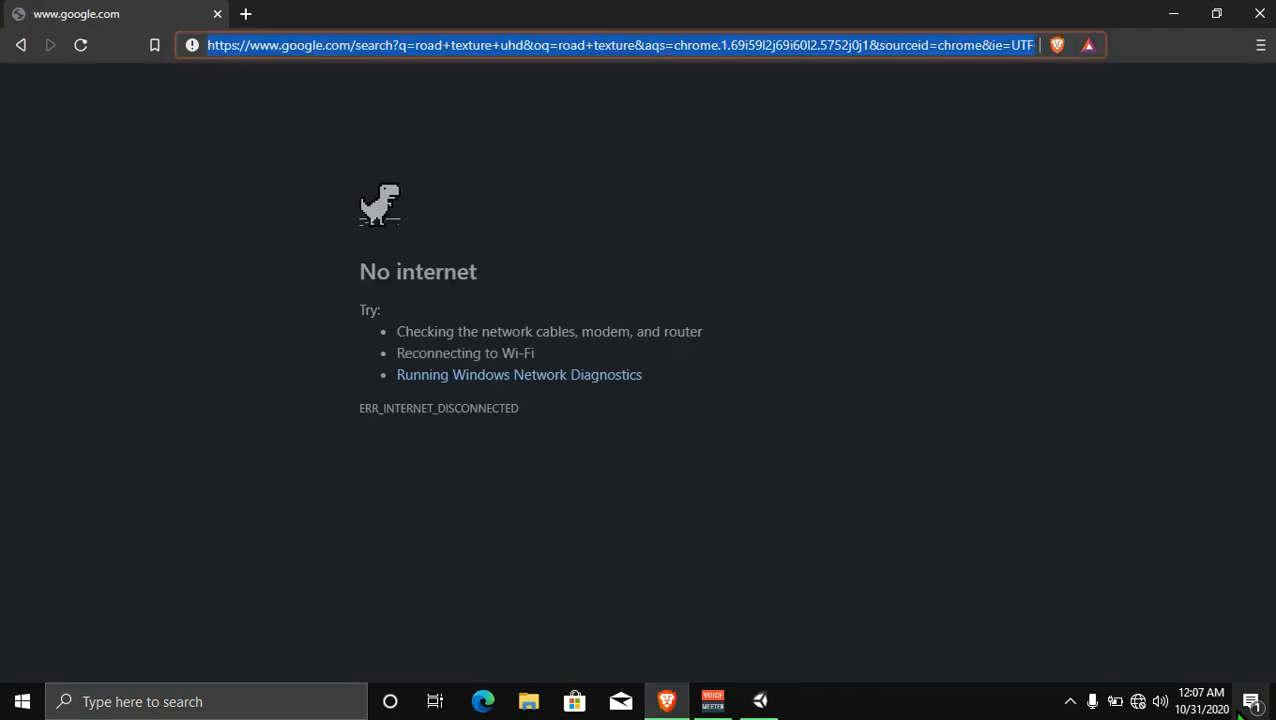
Step: Turn on Wi-Fi, connect to the Galaxy A10s2967 network, and reload the search page
left_click(1134, 702)
left_click(990, 670)
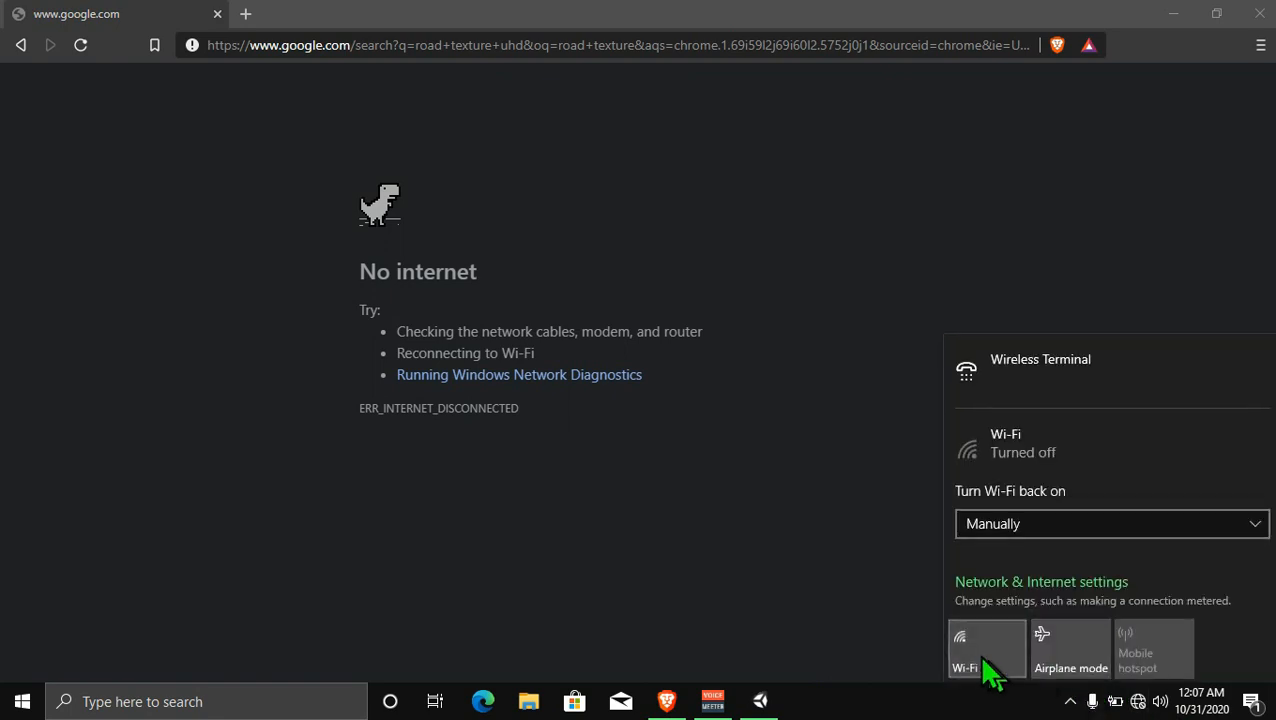
left_click(1105, 268)
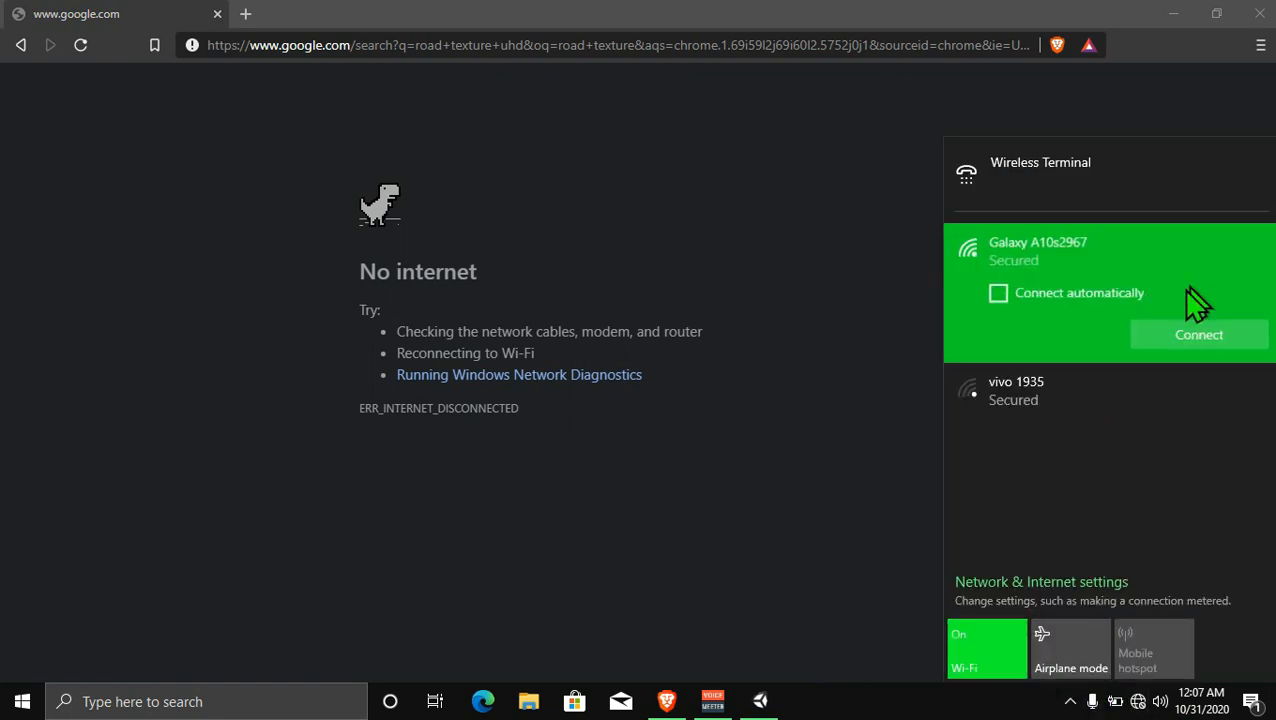
left_click(1176, 338)
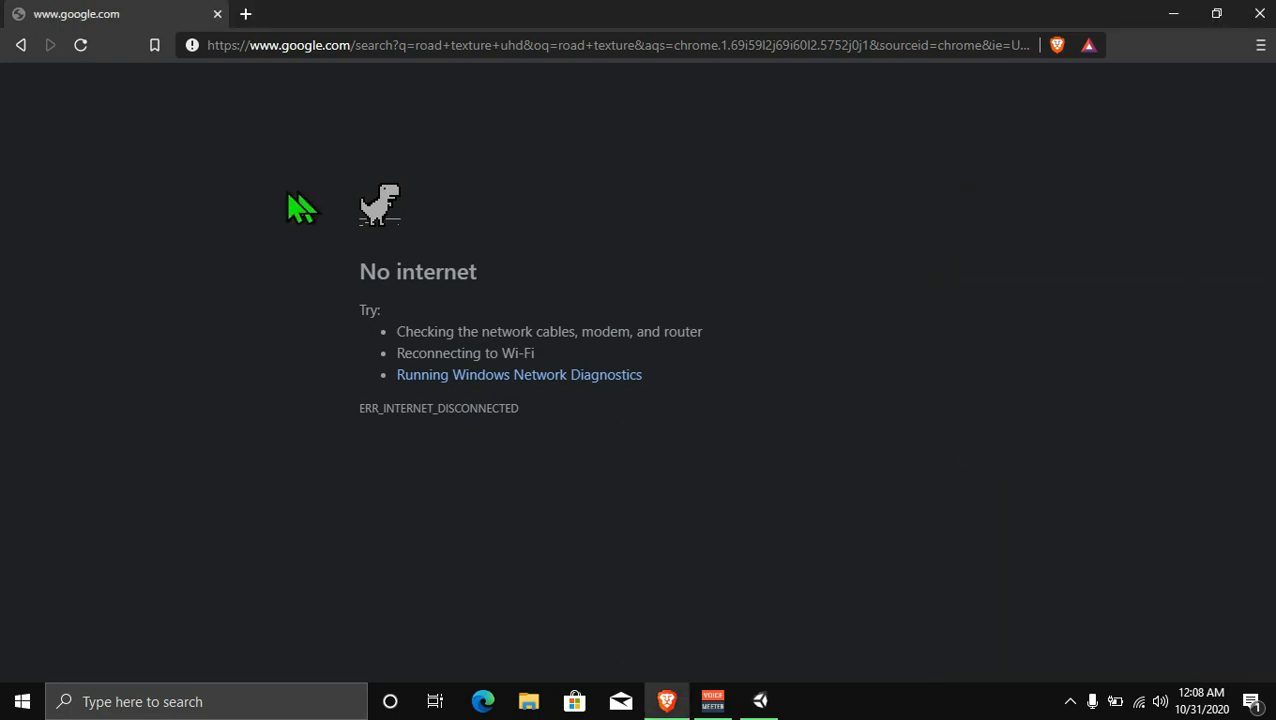
left_click(80, 45)
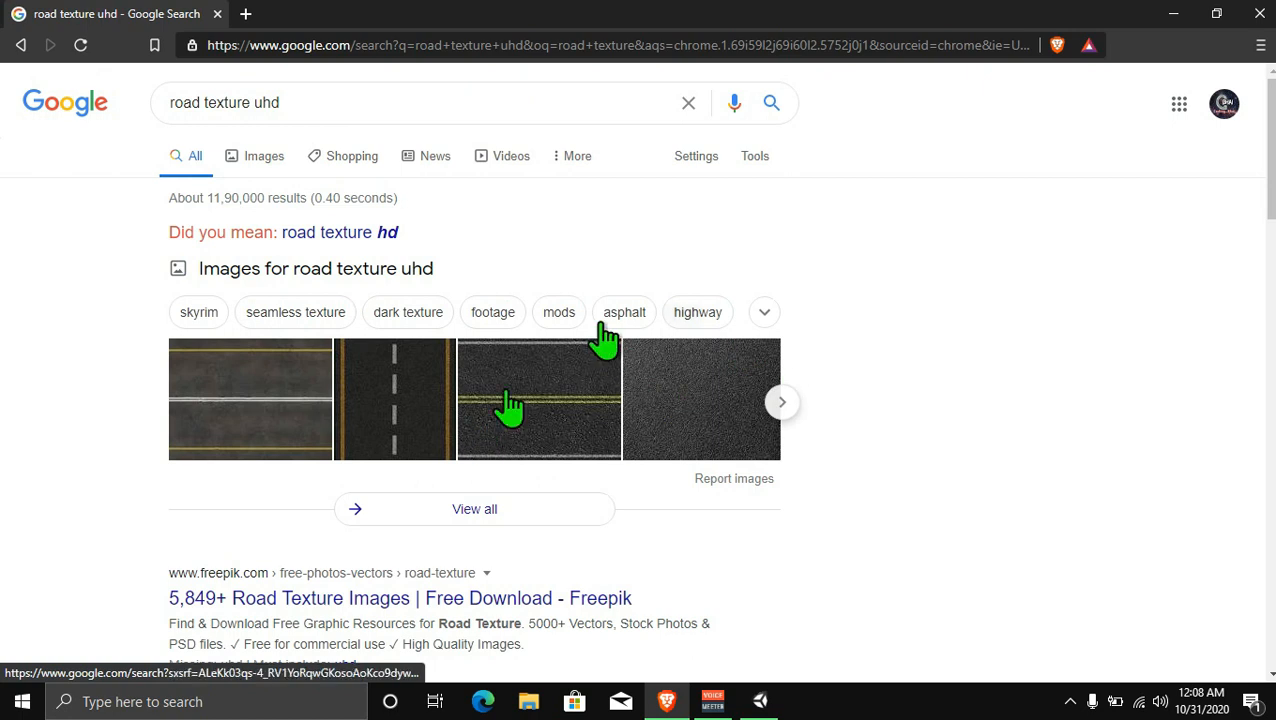
Step: Show the image results for the road texture search and open the Highway Road Wet 01 image from cgbookcase.com
left_click(256, 165)
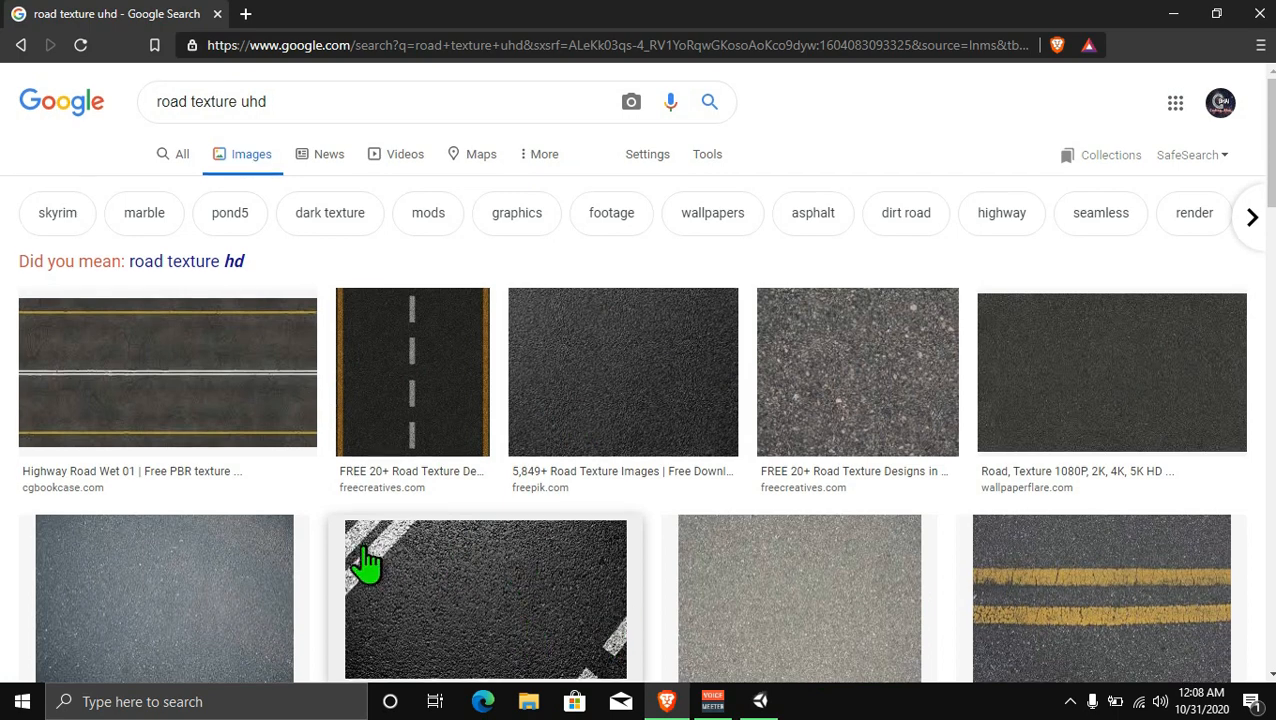
scroll(365, 564, "down", 4)
scroll(370, 580, "up", 3)
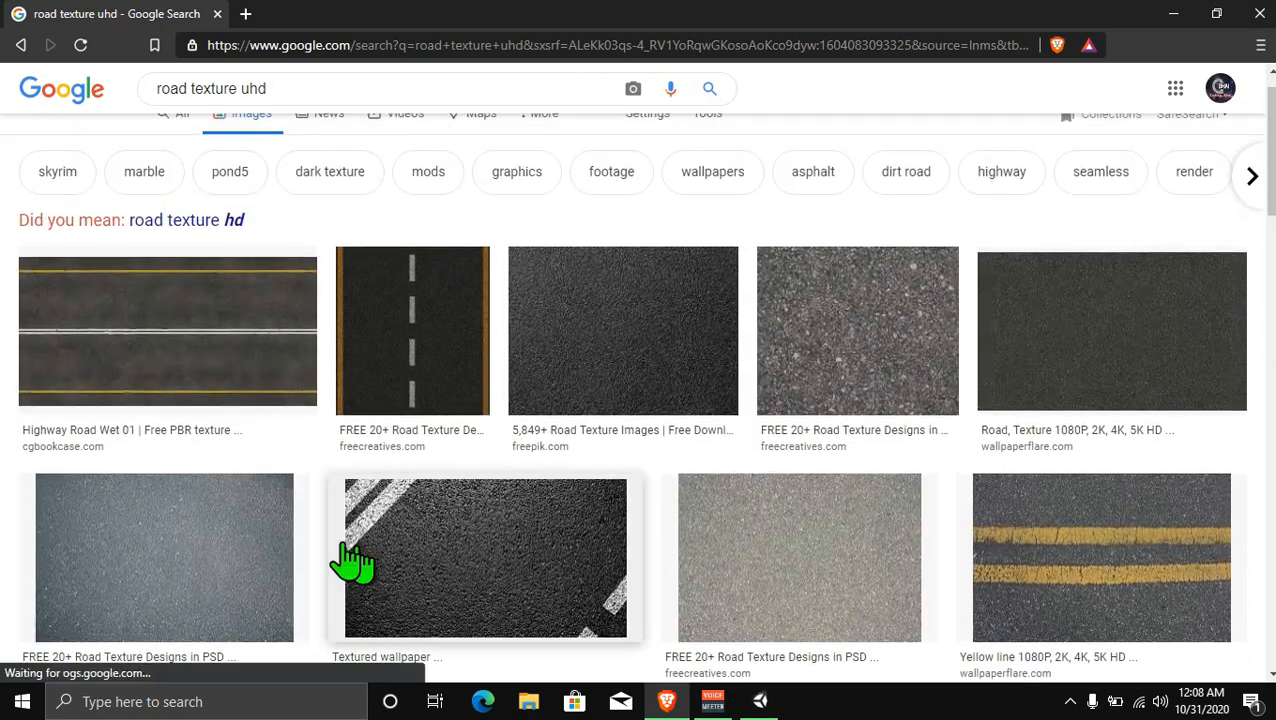
left_click(246, 388)
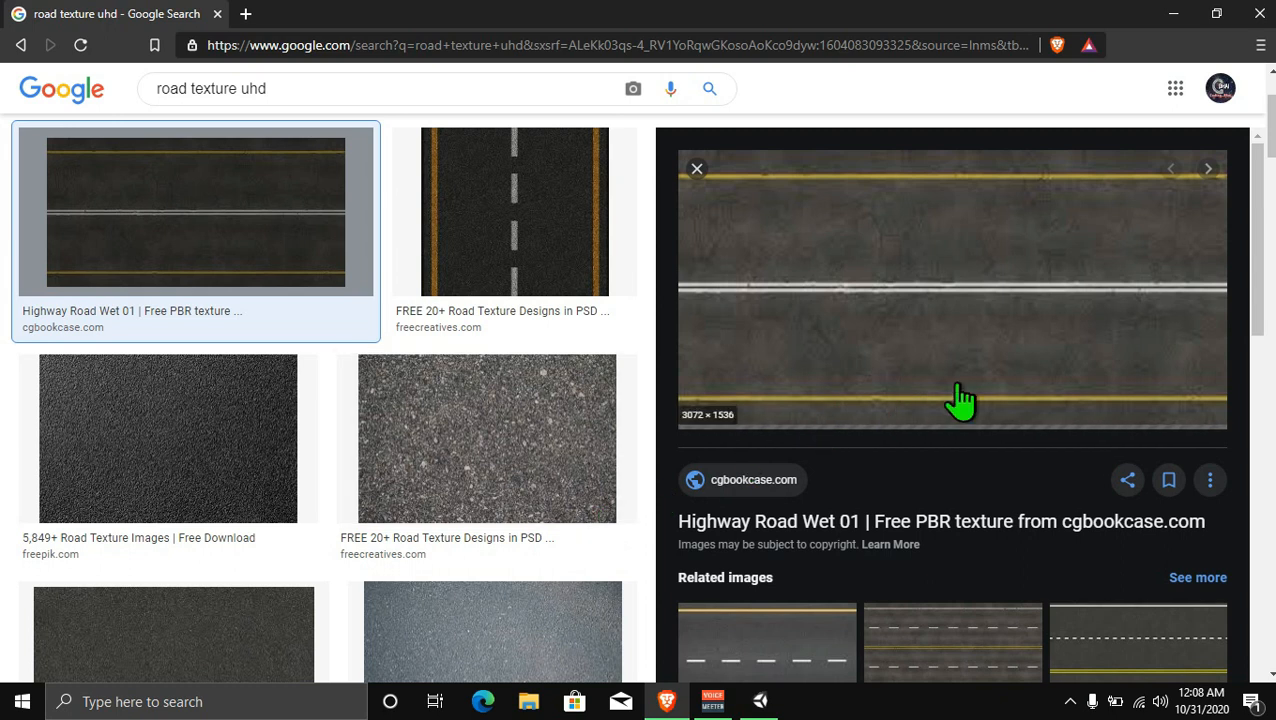
Step: Examine the related images below the Highway Road Wet 01 preview for alternative road textures
scroll(945, 421, "down", 3)
scroll(877, 450, "down", 10)
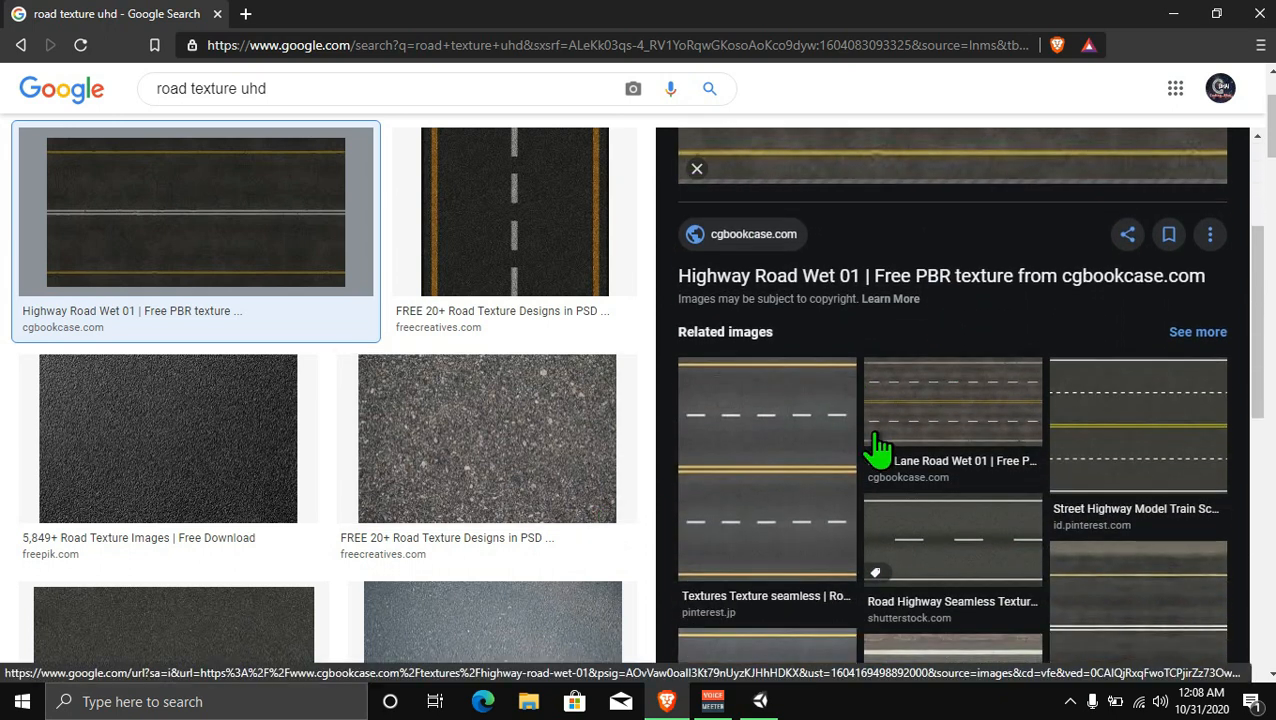
scroll(877, 450, "up", 3)
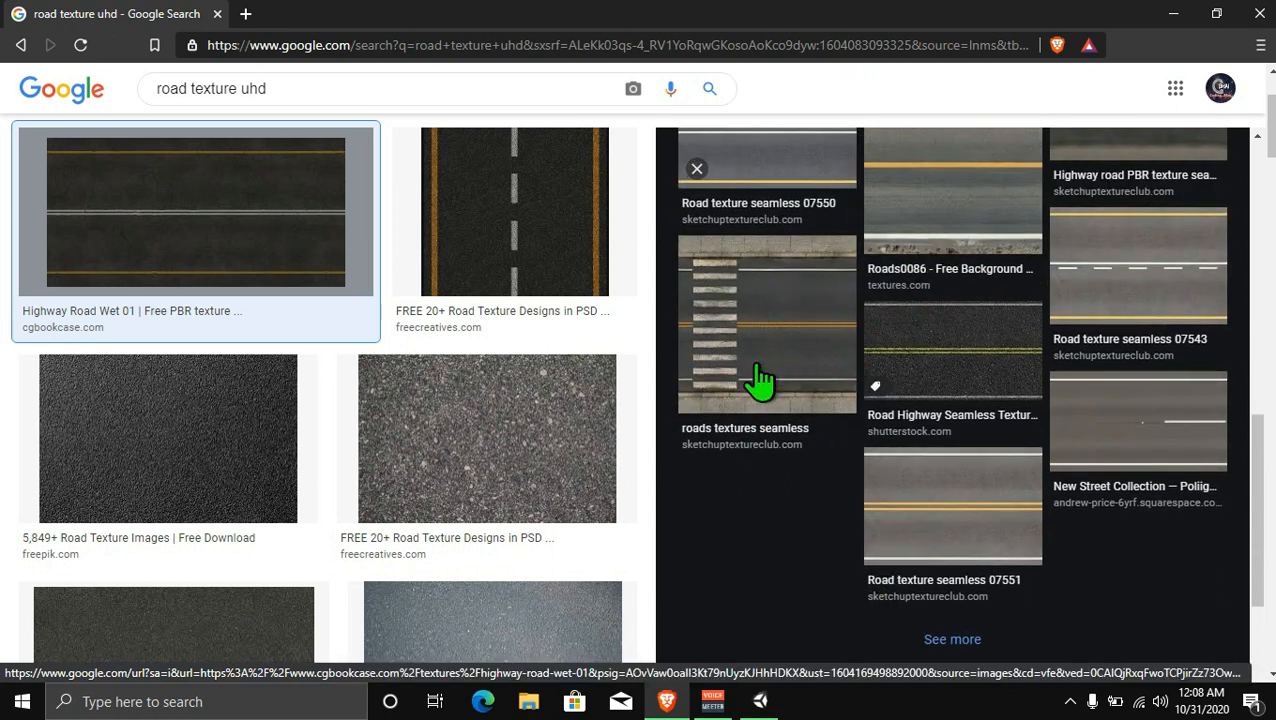
scroll(762, 380, "up", 1)
scroll(762, 380, "up", 4)
scroll(762, 380, "down", 6)
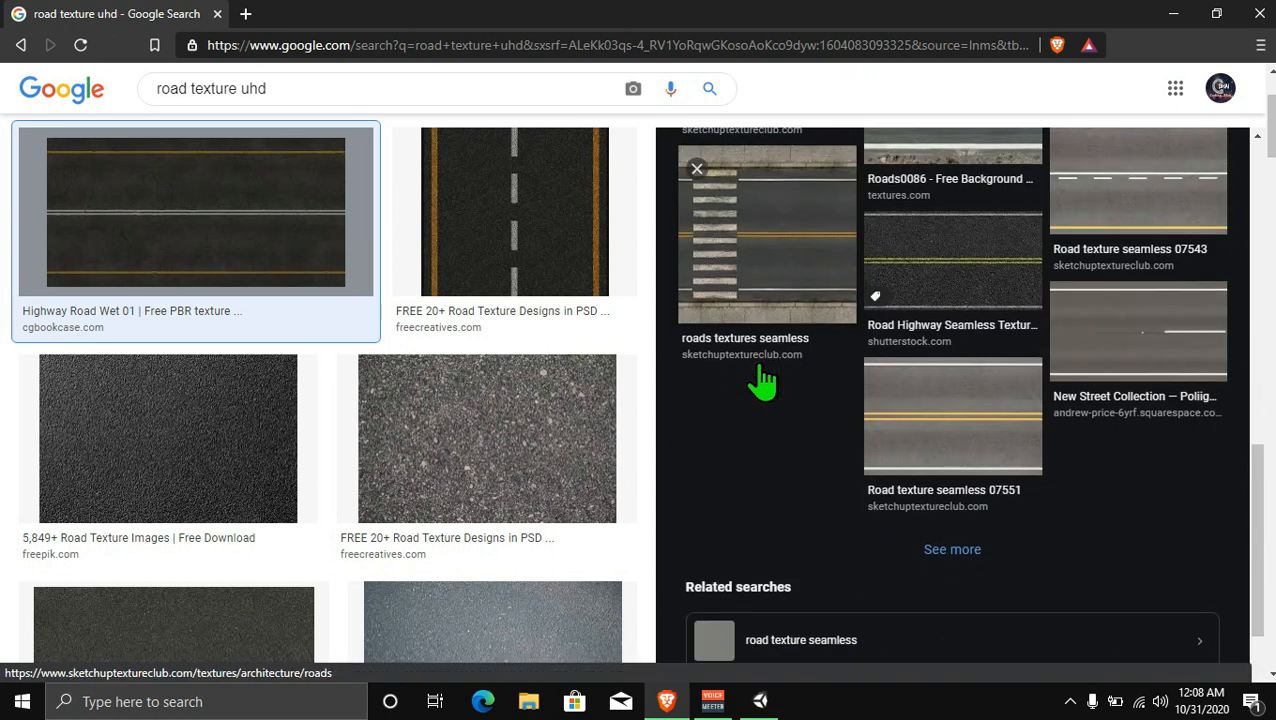
scroll(762, 380, "up", 7)
scroll(762, 380, "up", 5)
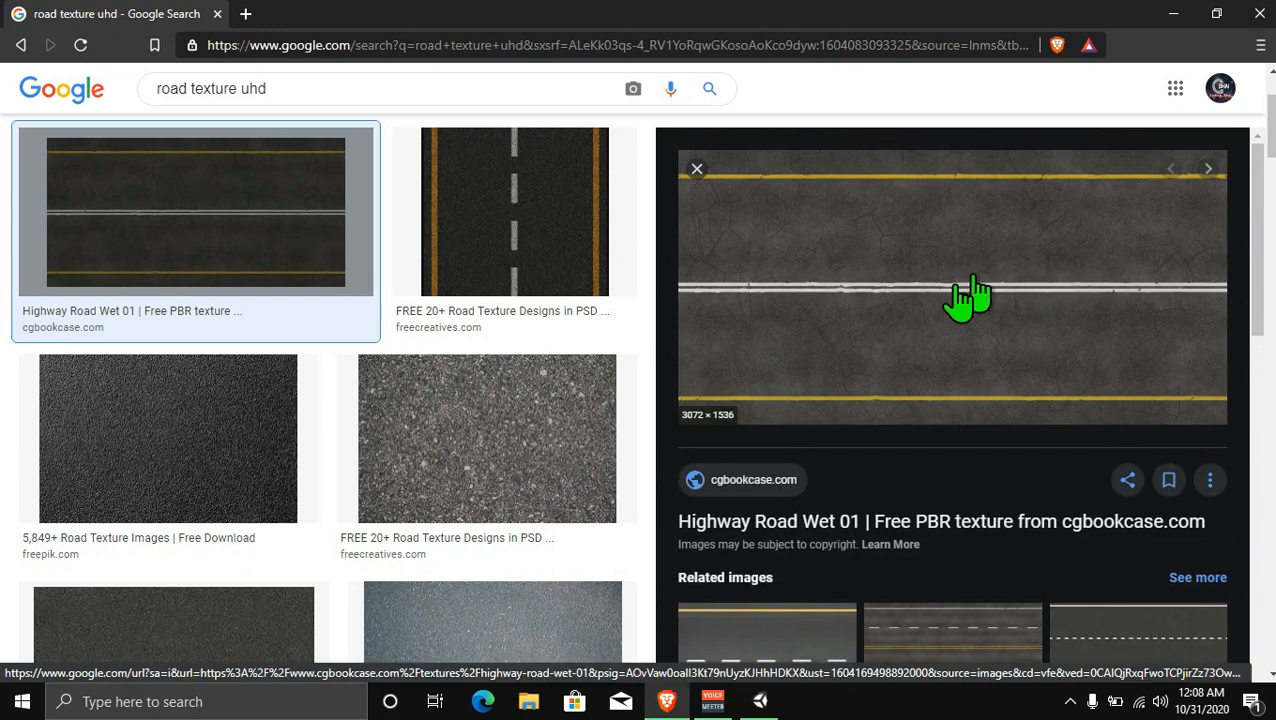
Step: Save the previewed highway texture to the Downloads folder as the PNG image Highway_road_wet_01_3K_Base_Color
right_click(790, 268)
right_click(893, 215)
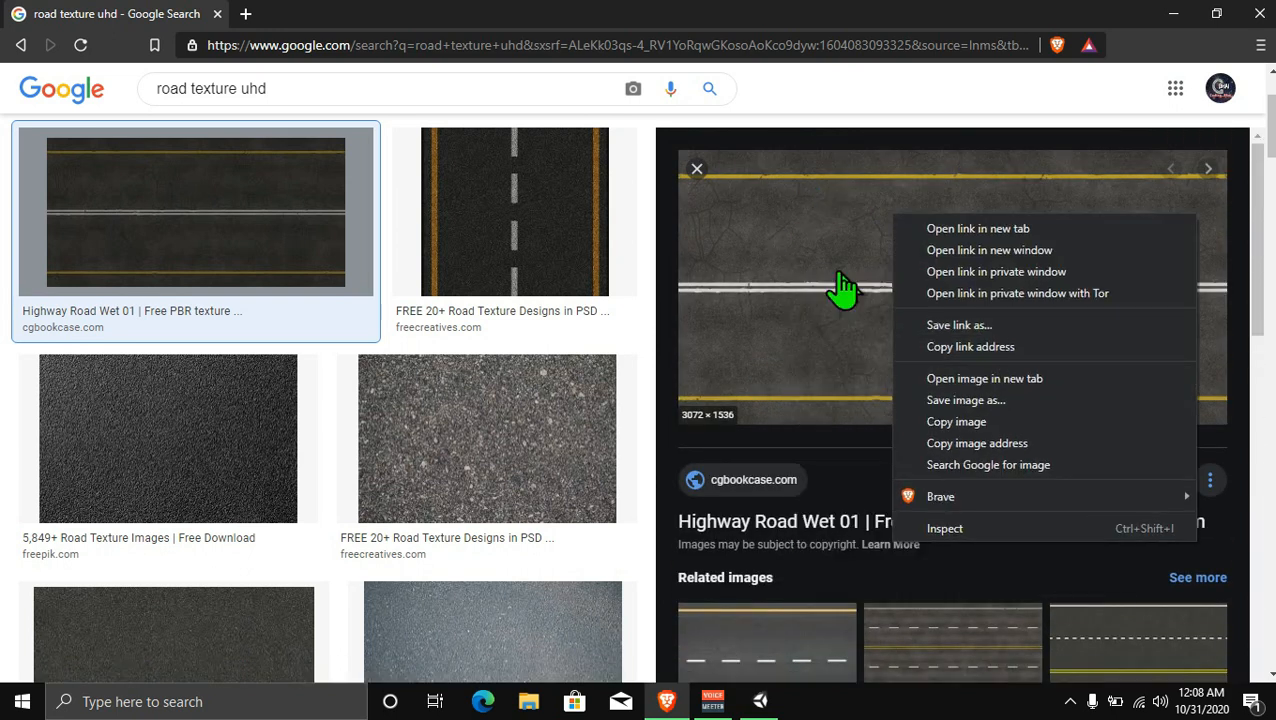
right_click(840, 271)
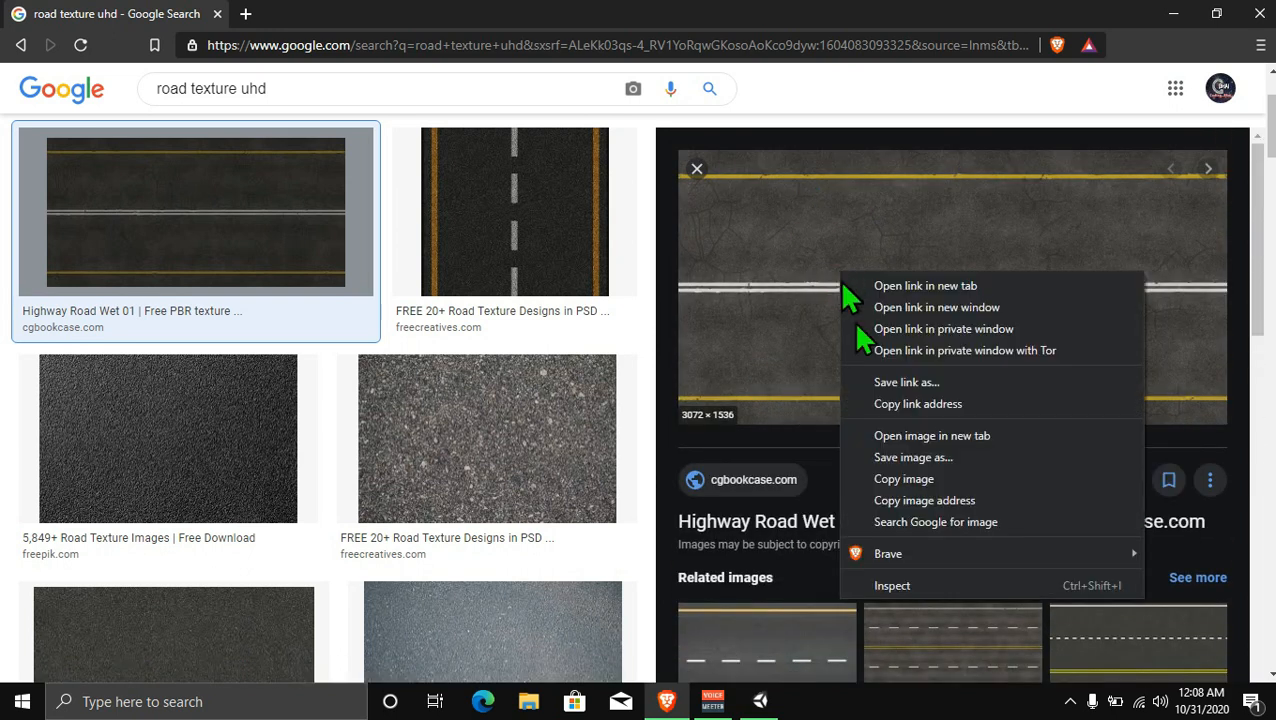
left_click(914, 462)
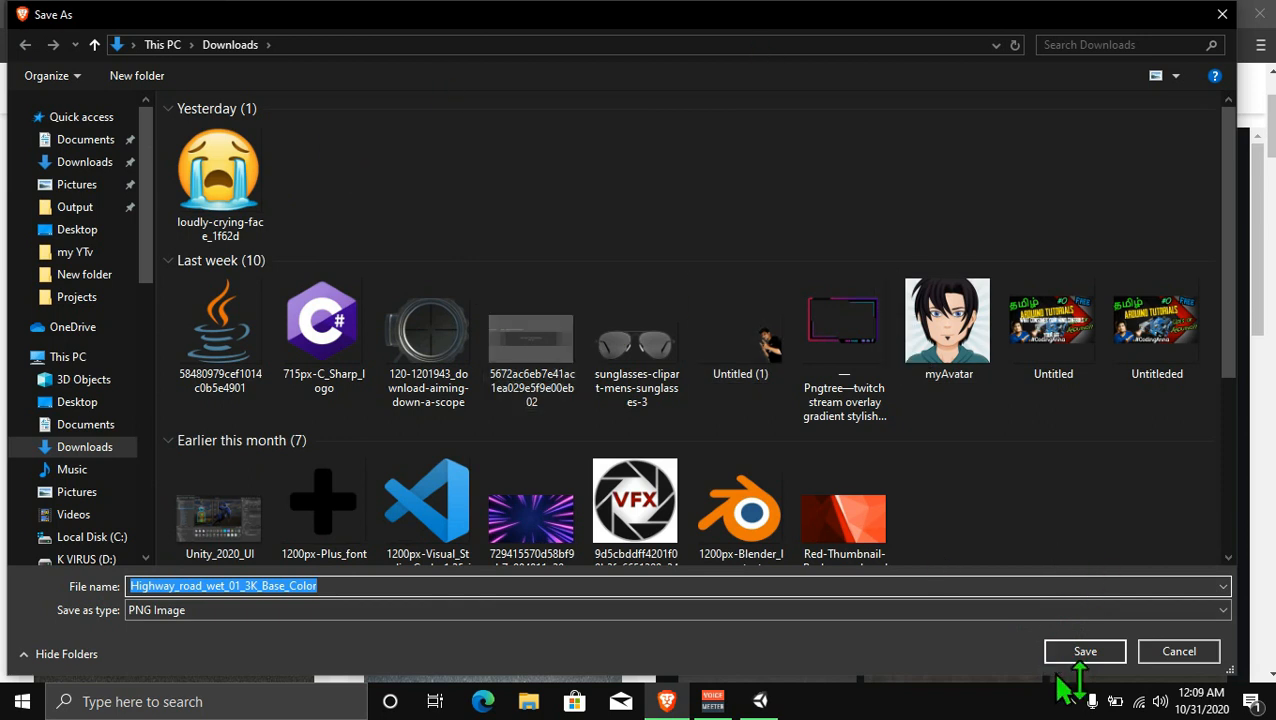
left_click(1078, 646)
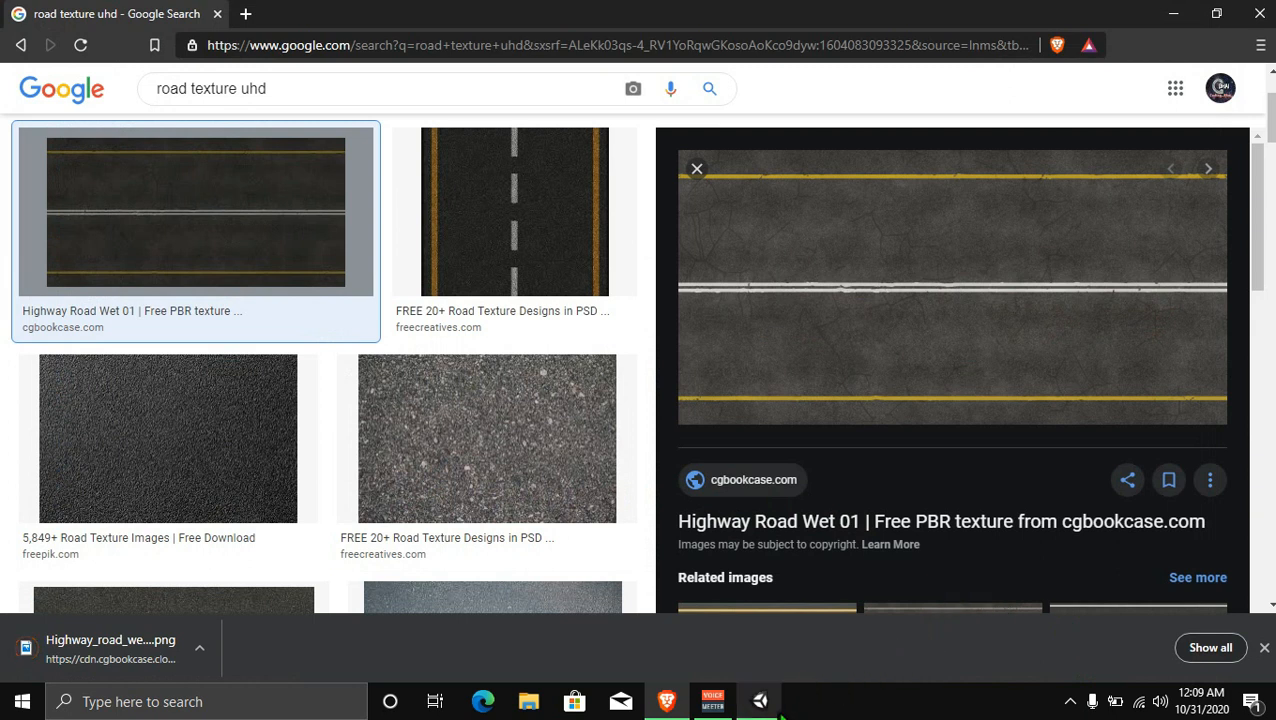
Step: Close the Brave browser and return to the Unity project
left_click(766, 703)
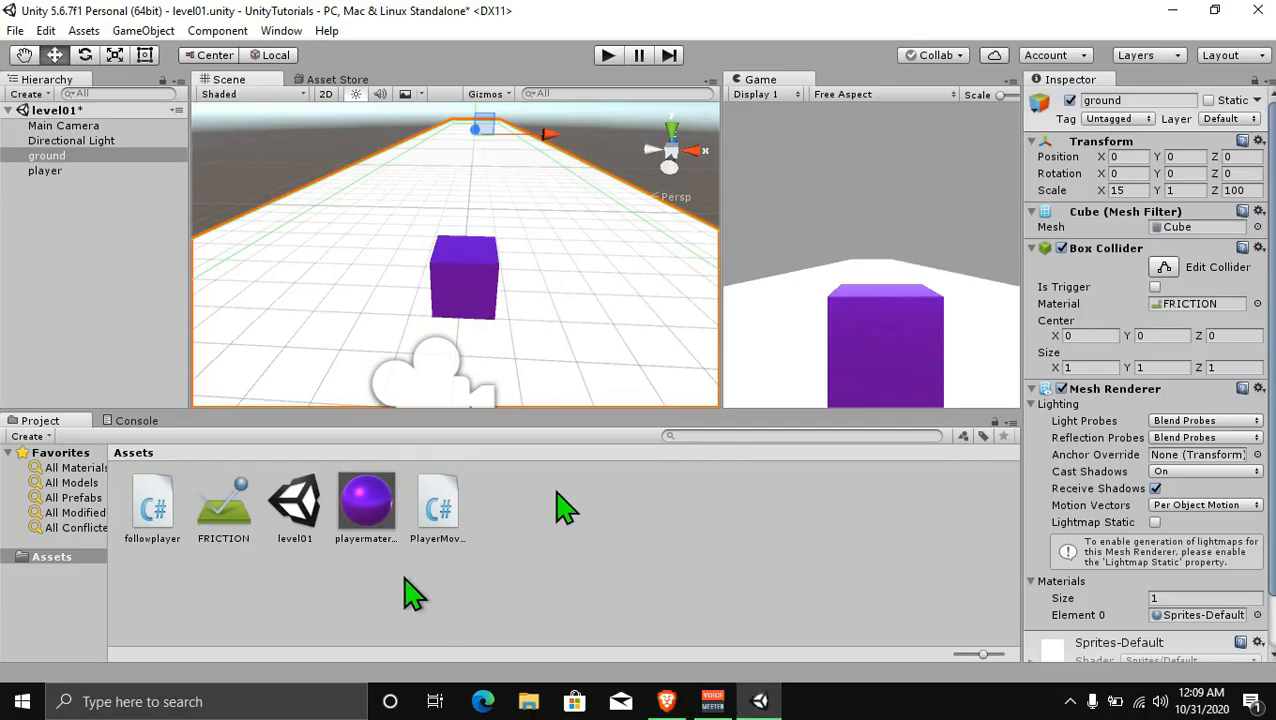
left_click(678, 698)
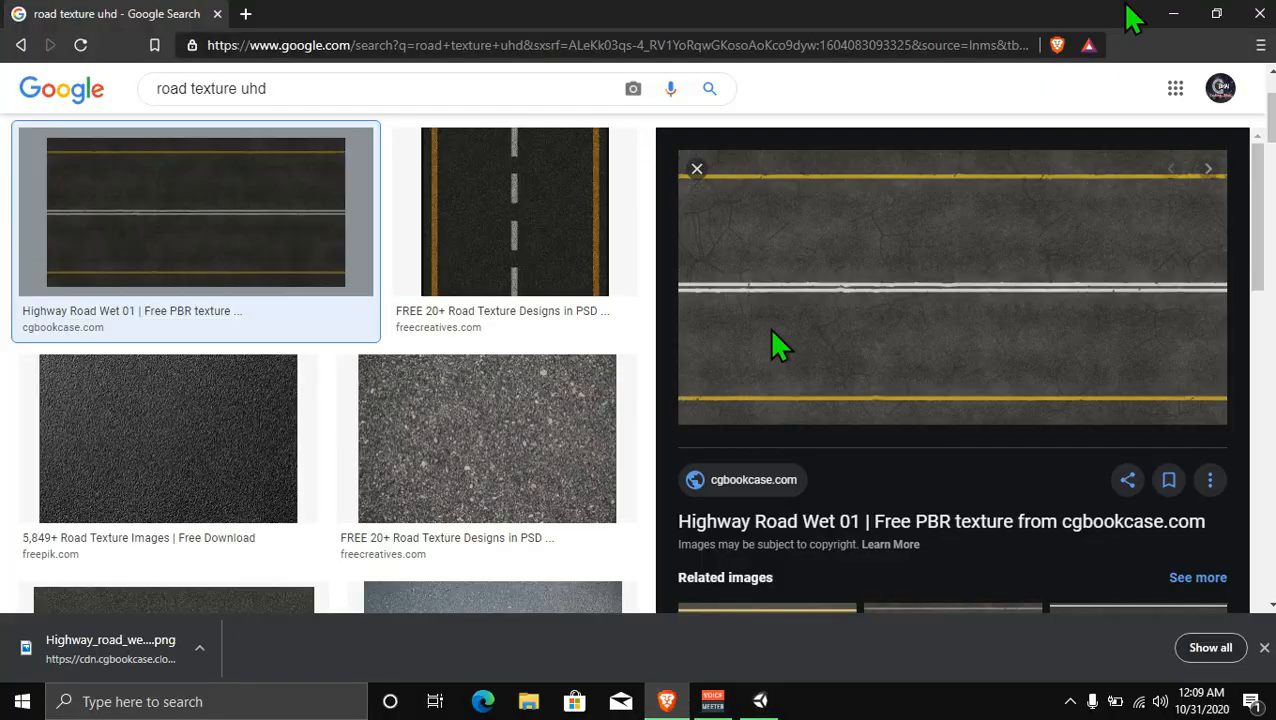
left_click(1258, 9)
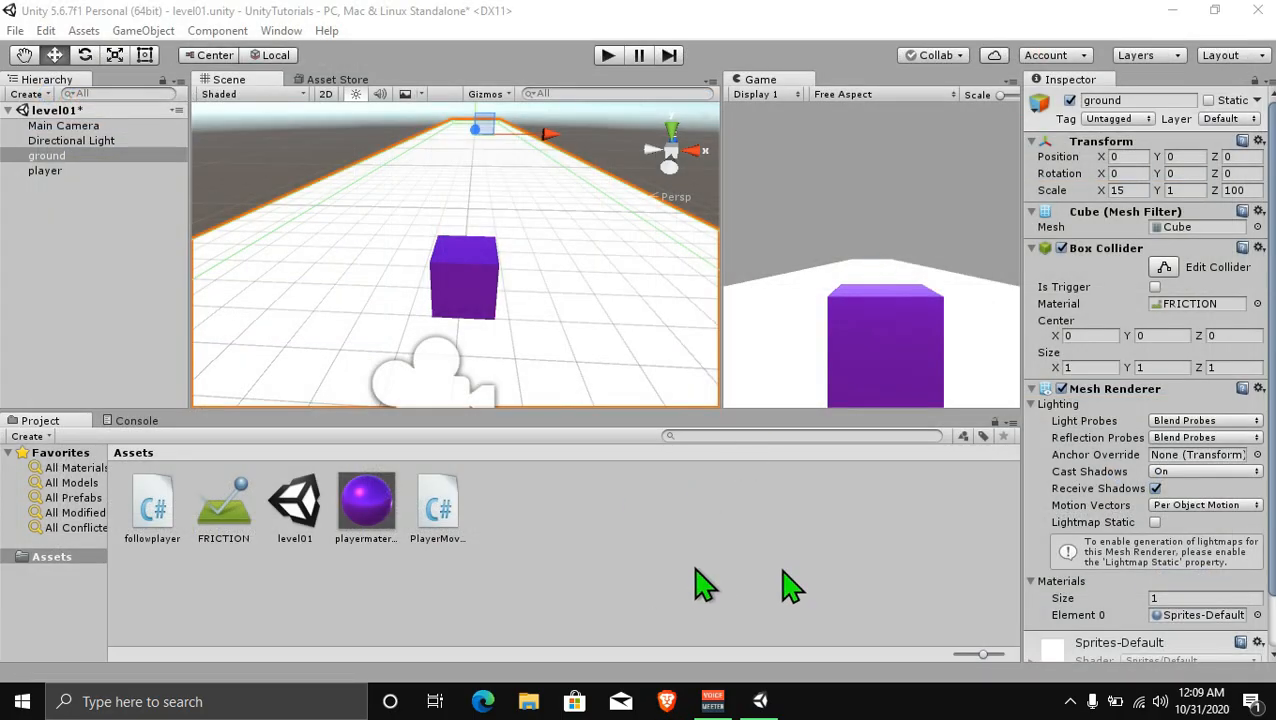
left_click(1090, 700)
Step: Import Highway_road_wet_01_3K_Base_Color.png into the project's Assets from the unity textures folder on Local Disk (G:)
right_click(603, 540)
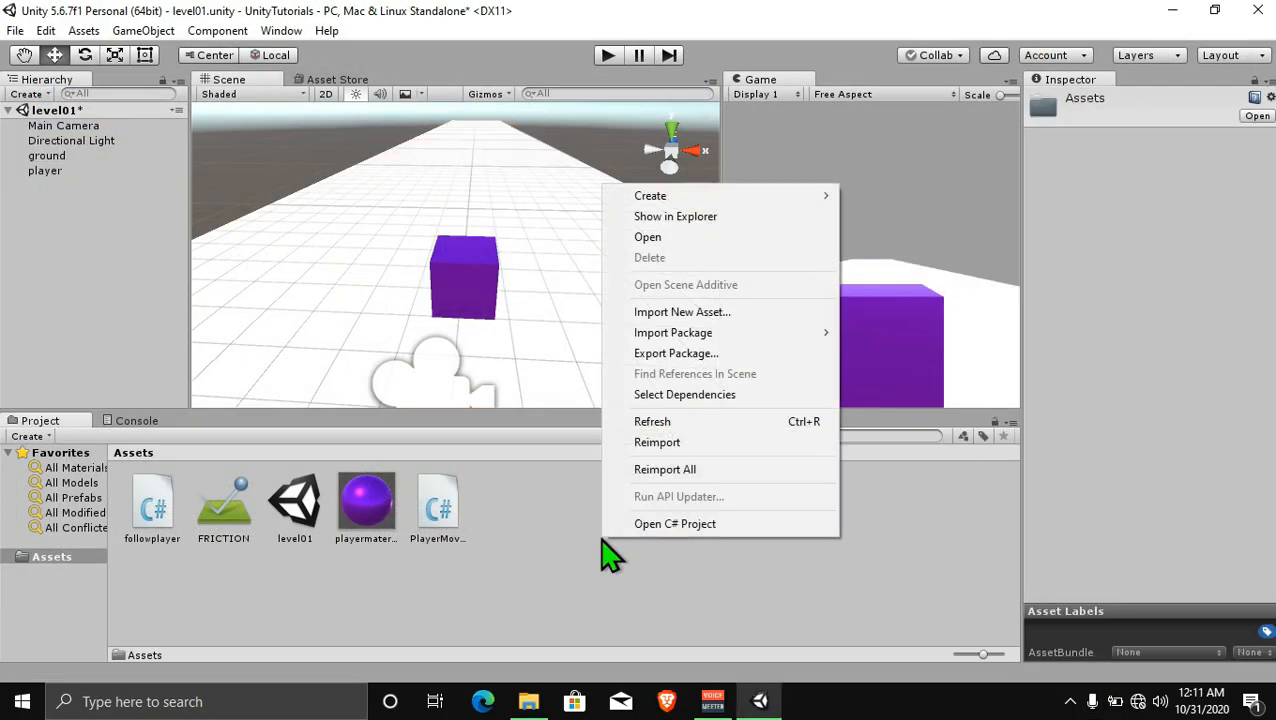
left_click(706, 313)
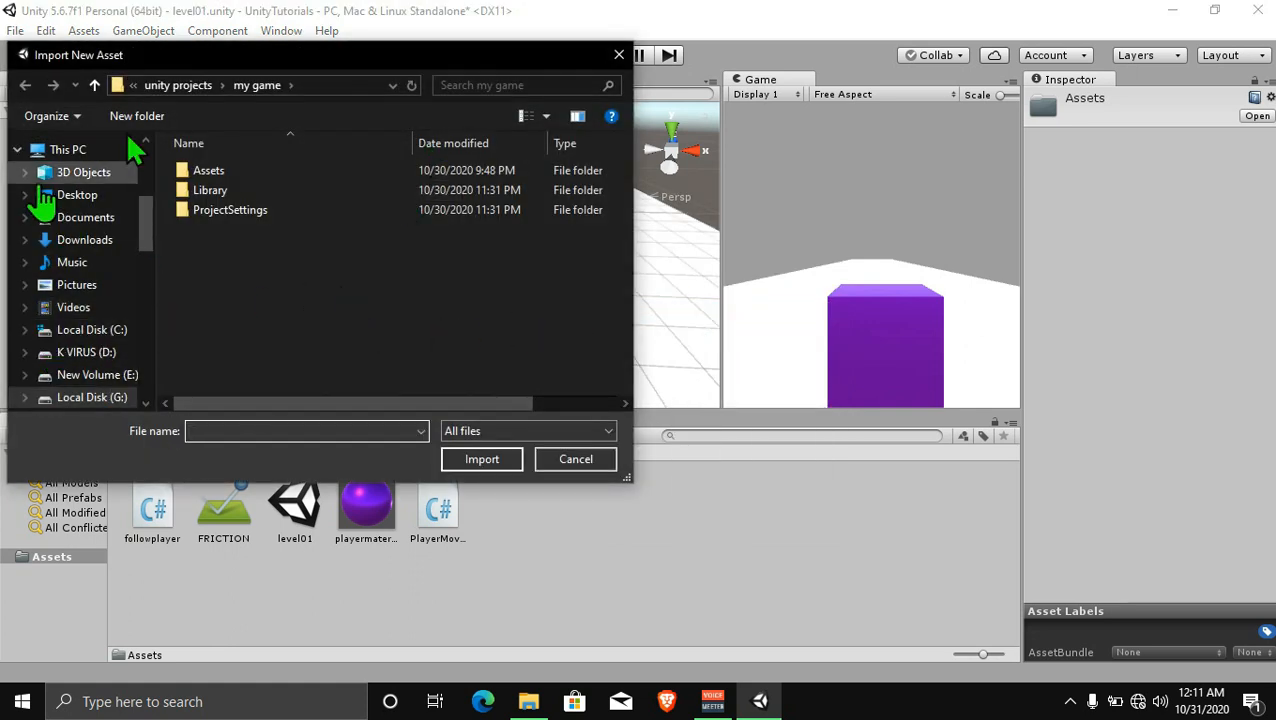
left_click(86, 398)
scroll(362, 265, "down", 5)
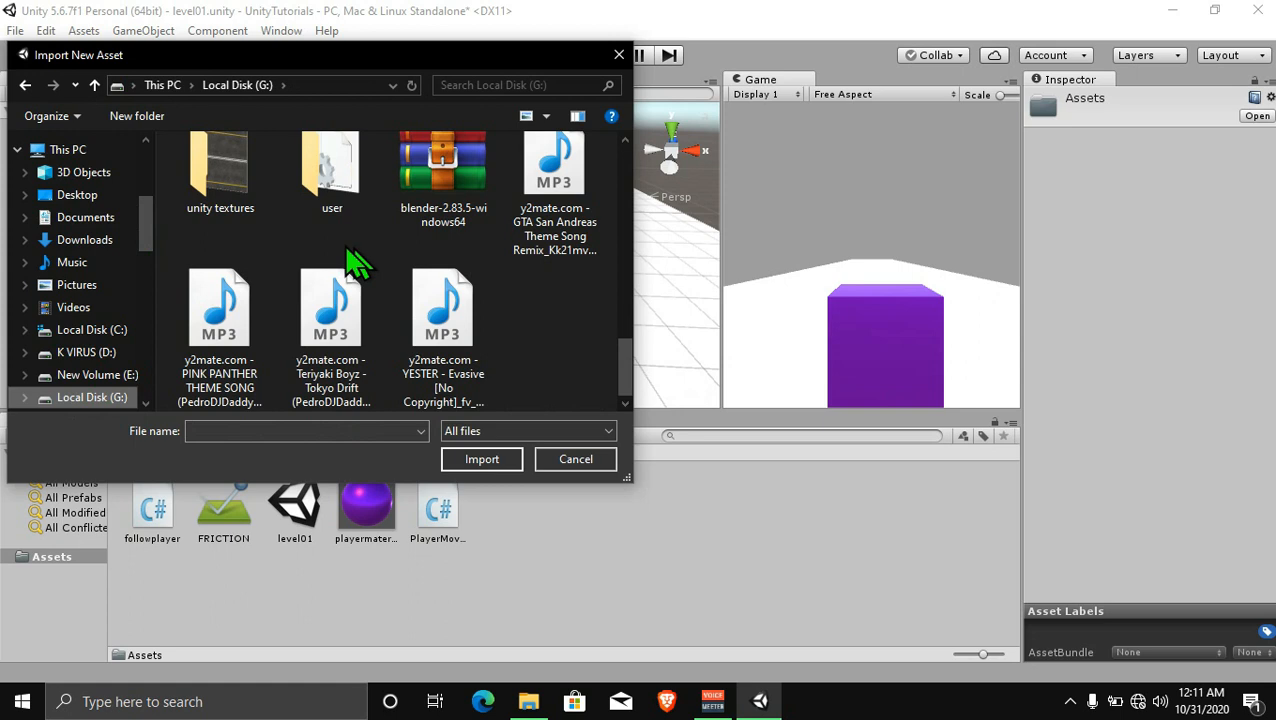
double_click(237, 202)
left_click(220, 223)
left_click(482, 459)
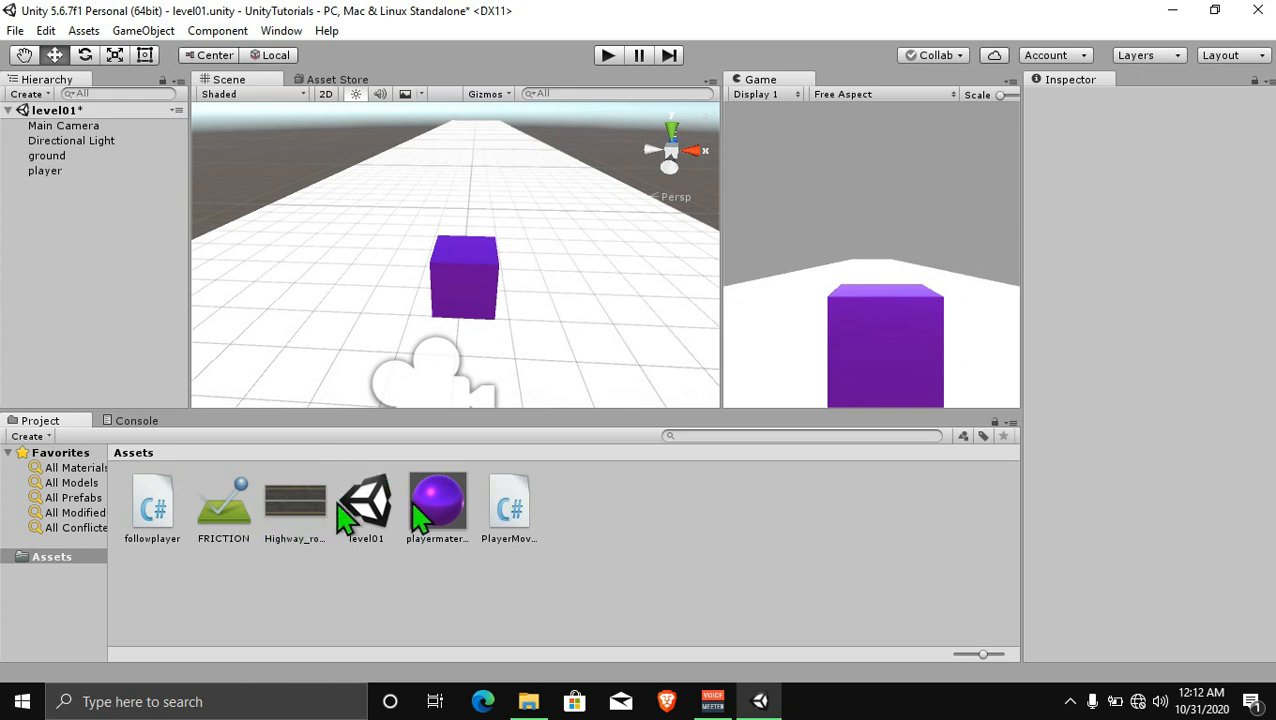
Step: Create a new folder named "textures" in the project's Assets
right_click(646, 553)
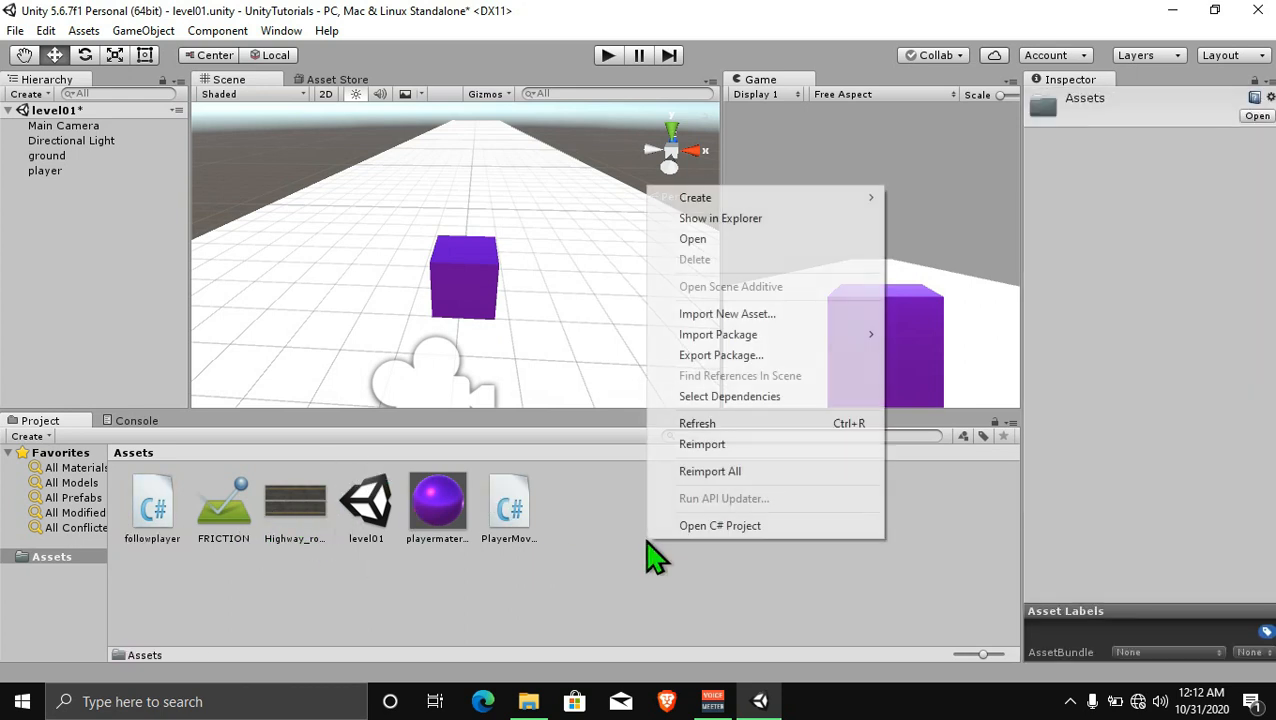
mouse_move(745, 200)
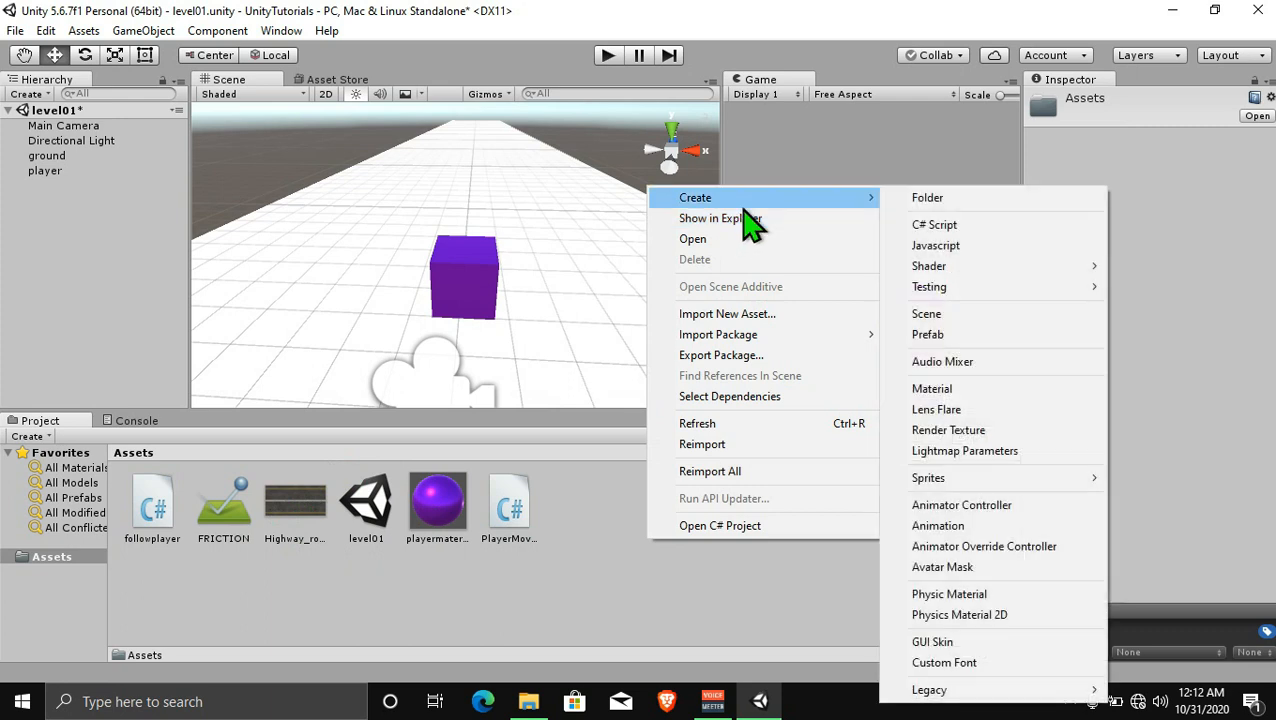
left_click(978, 200)
type("t")
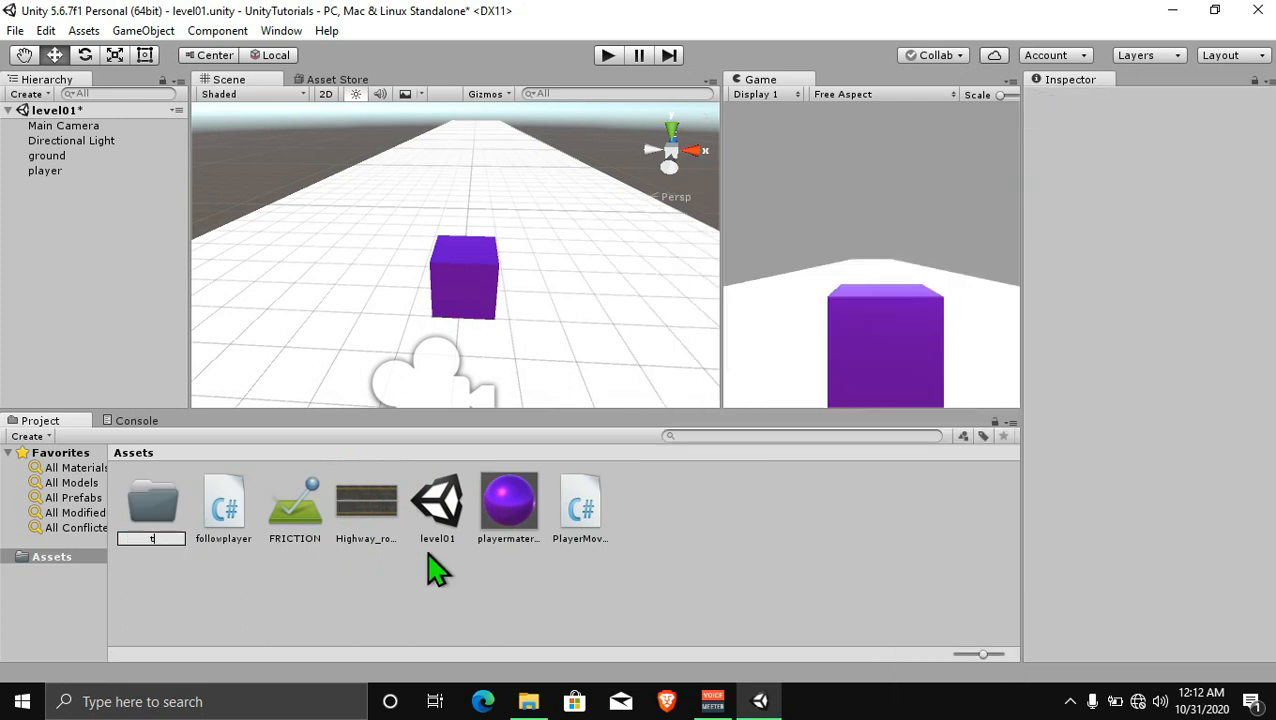
type("extures")
left_click(235, 618)
Step: Move the Highway_road_wet_01_3K_Base_Color texture into the textures folder
left_click(366, 500)
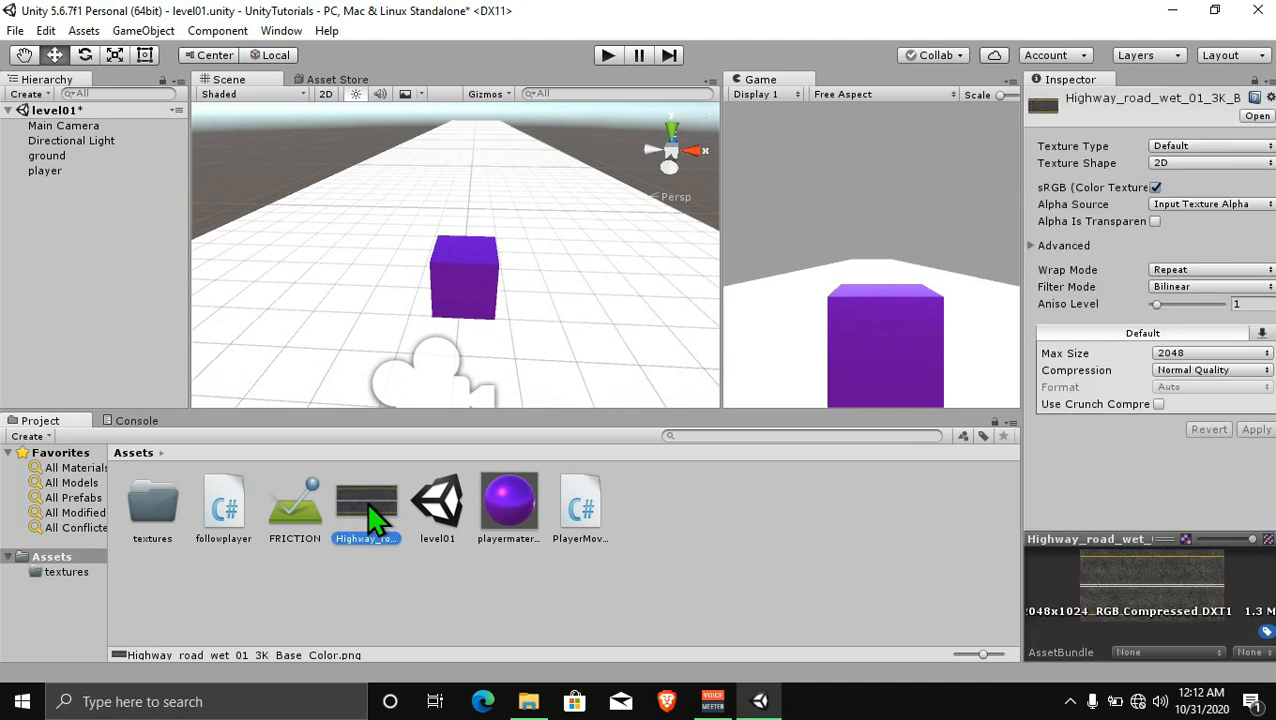
left_click_drag(378, 497, 153, 516)
left_click(340, 625)
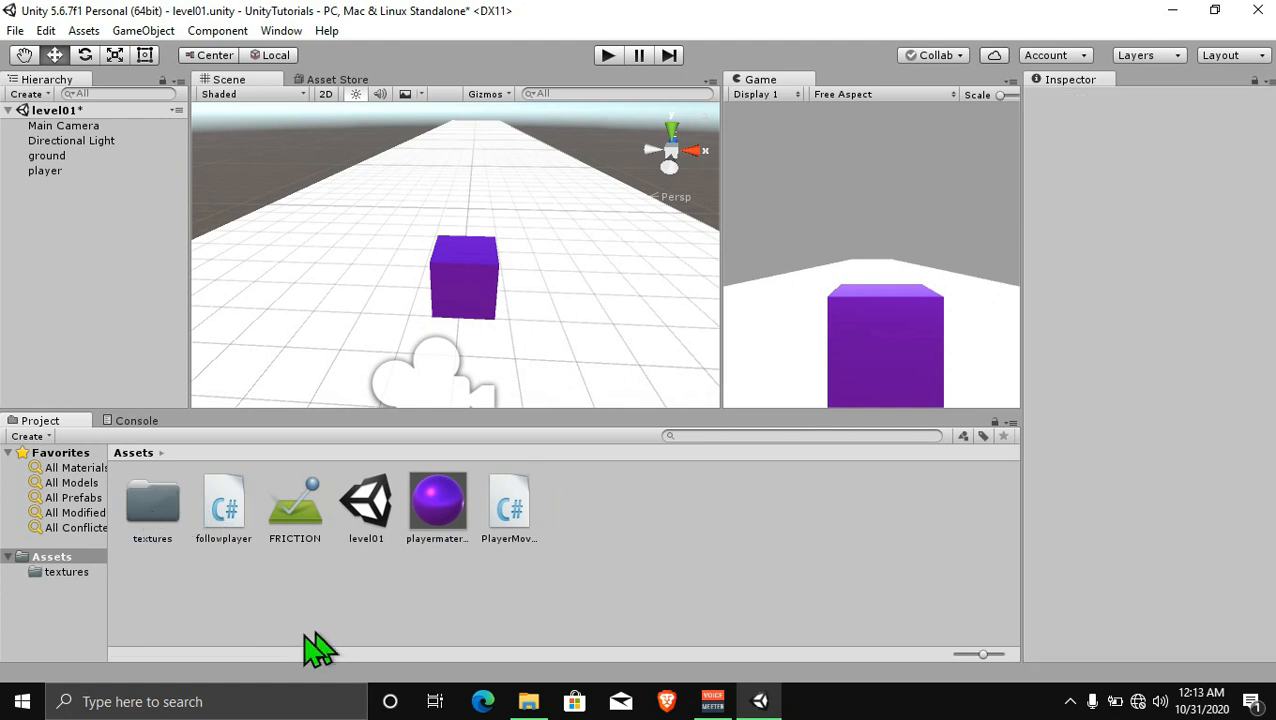
Step: Try the highway road texture from the textures folder directly on the ground in the scene, and undo it
left_click(140, 513)
double_click(140, 513)
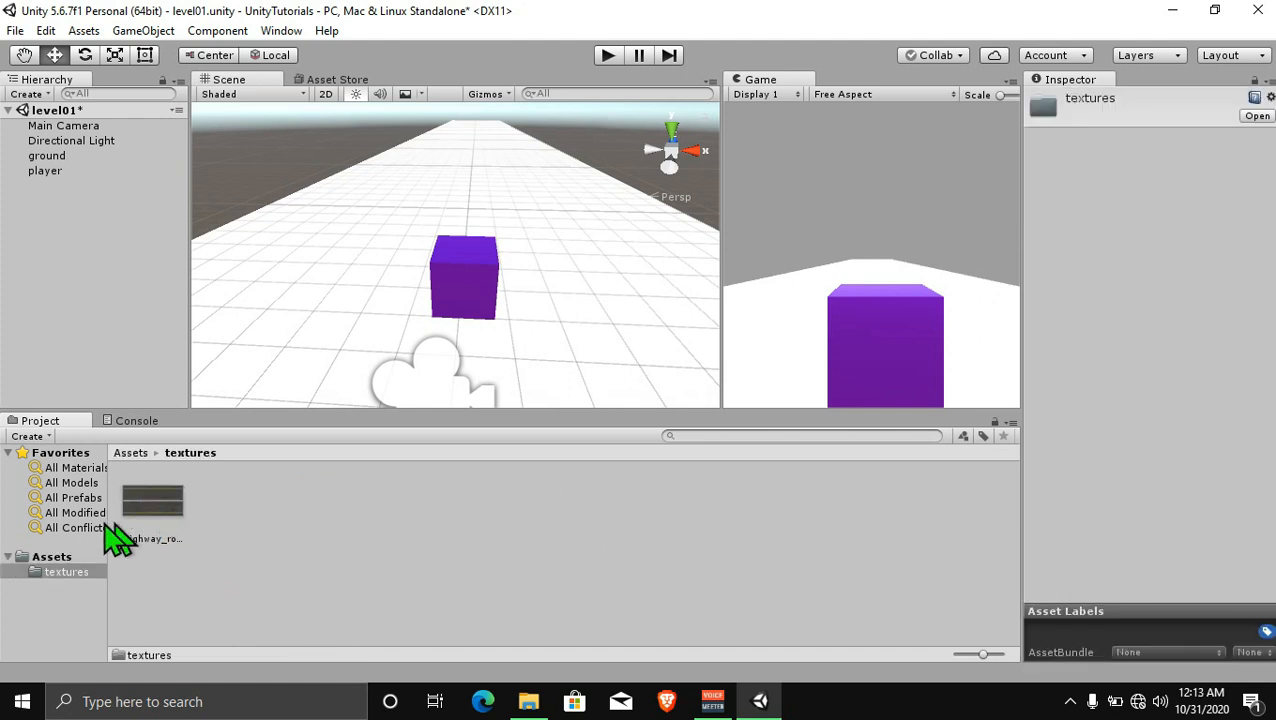
left_click(140, 515)
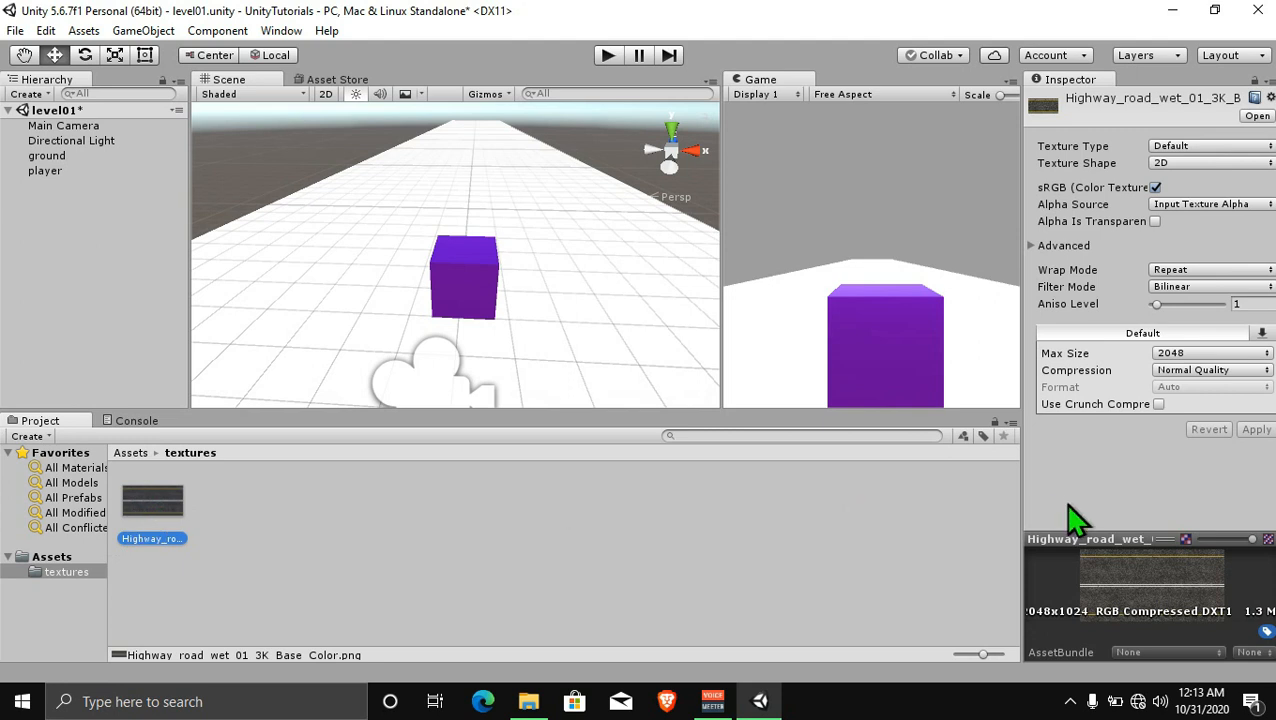
left_click(182, 484)
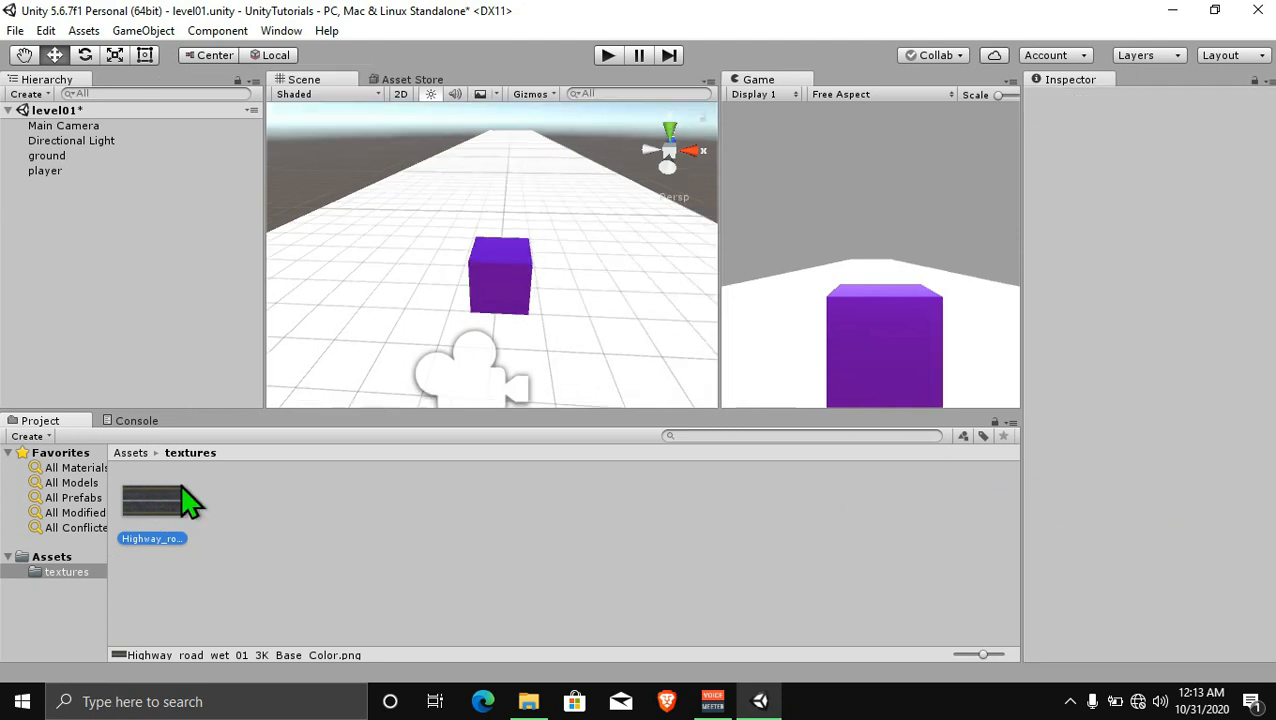
left_click(226, 518)
left_click_drag(158, 517, 313, 225)
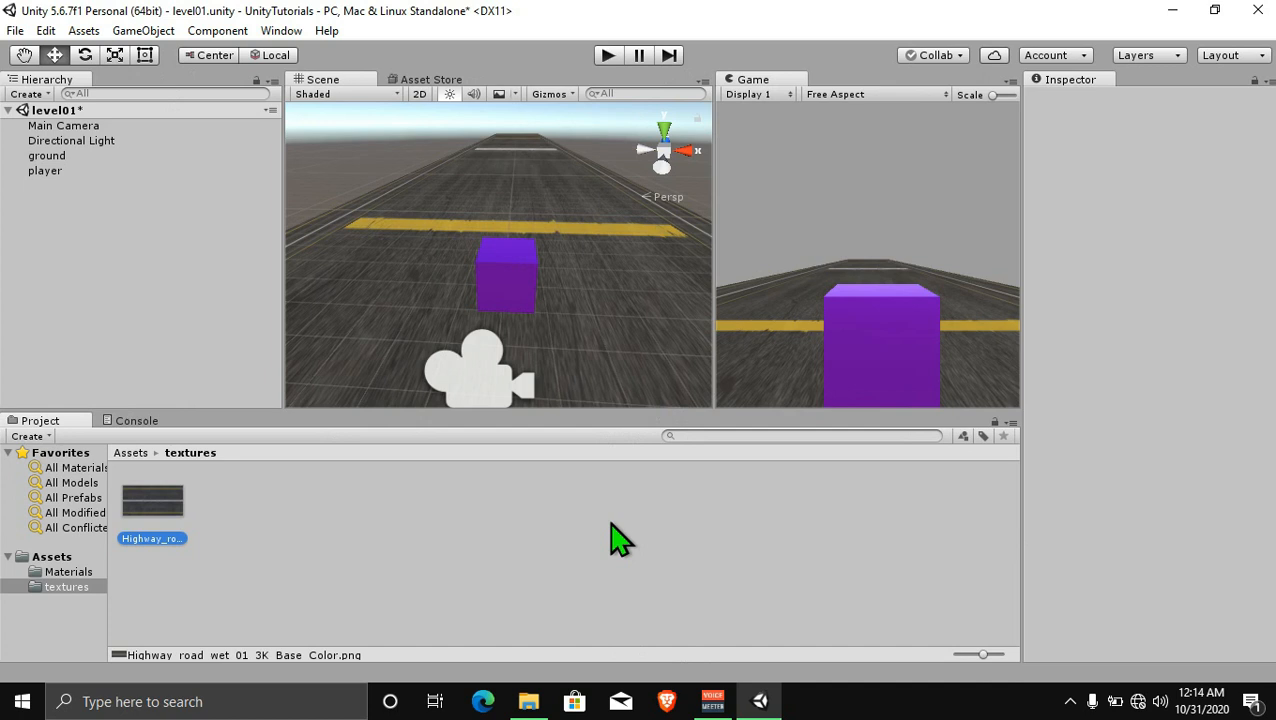
key("ctrl+z")
key("ctrl+z")
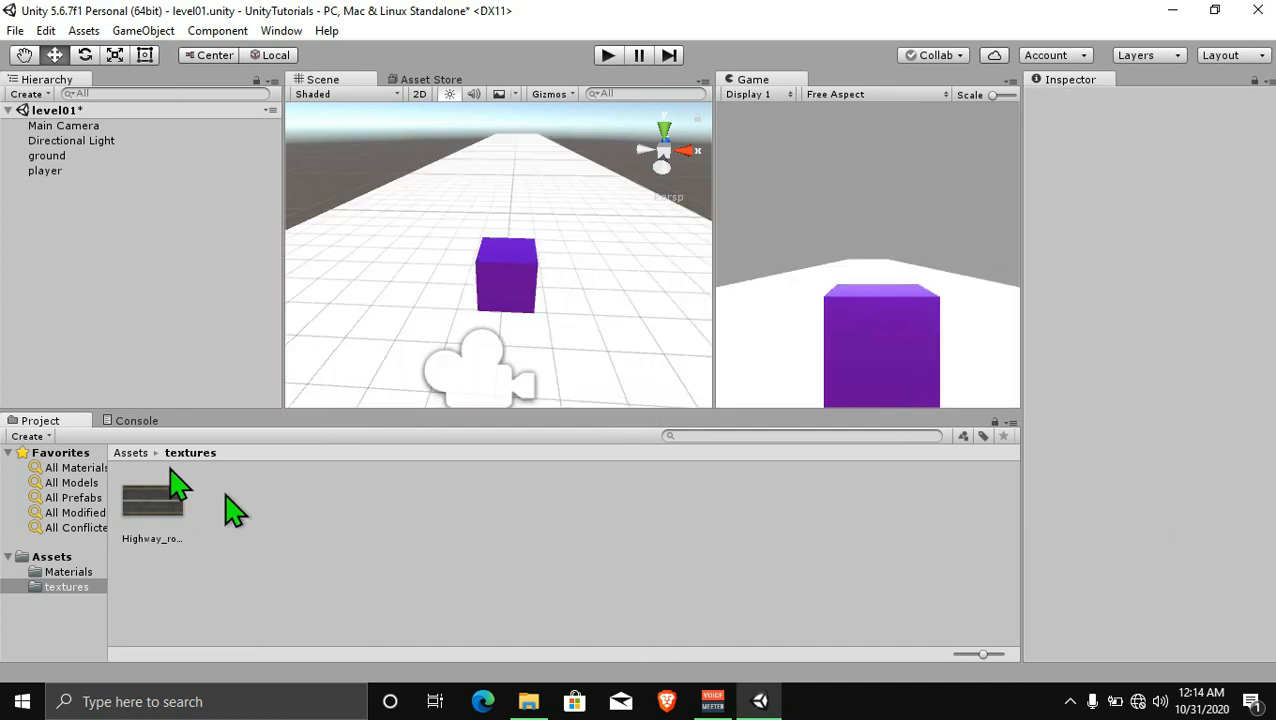
Step: Create a new material named "road" in the project's Assets folder
left_click(132, 453)
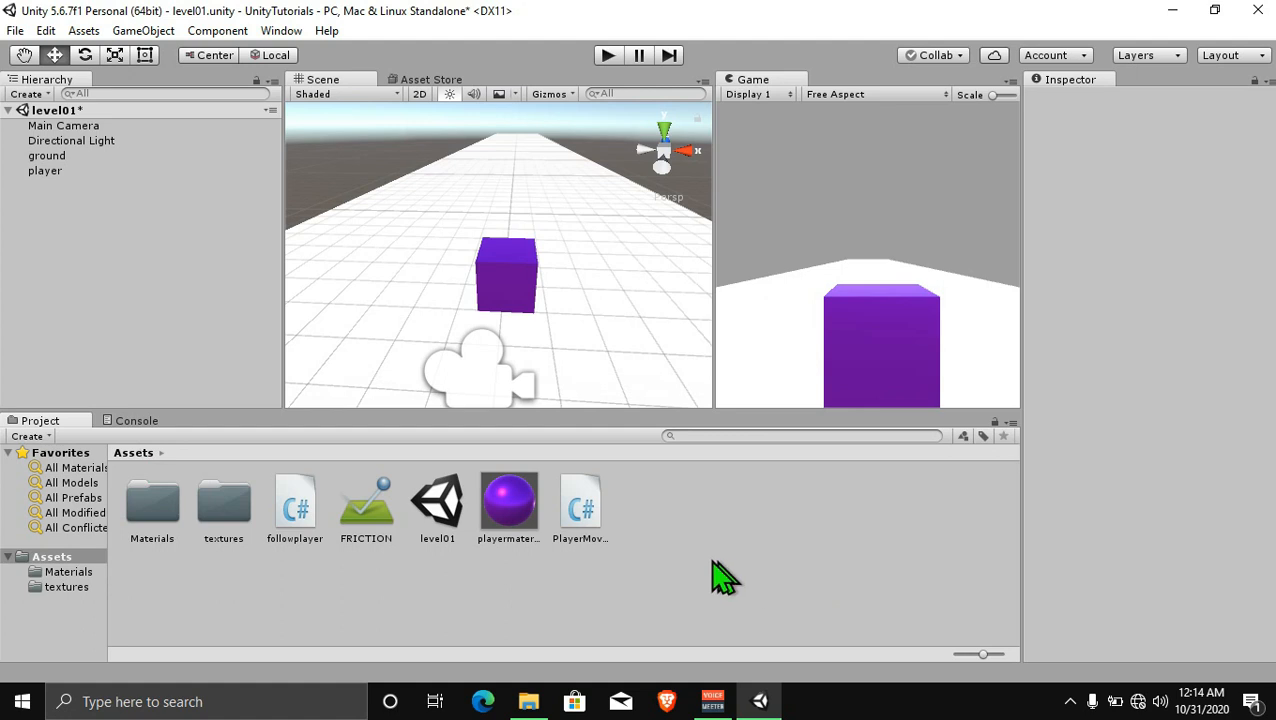
right_click(676, 541)
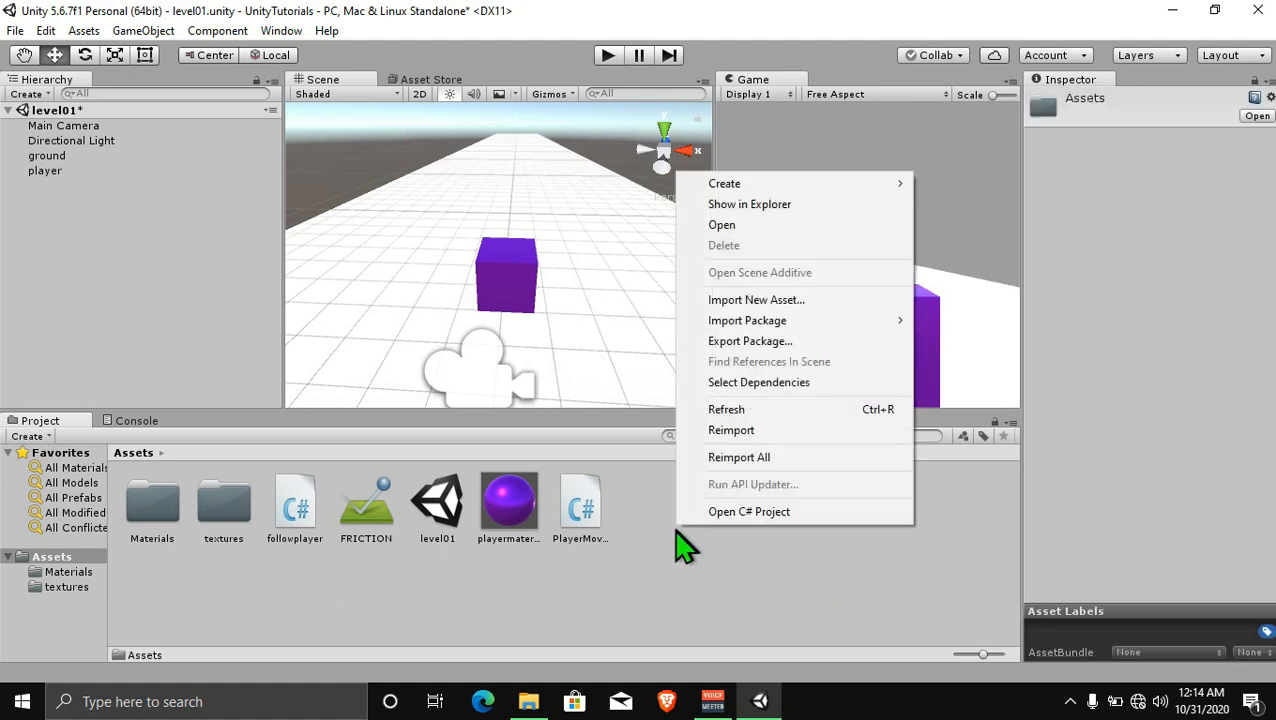
mouse_move(763, 194)
left_click(990, 378)
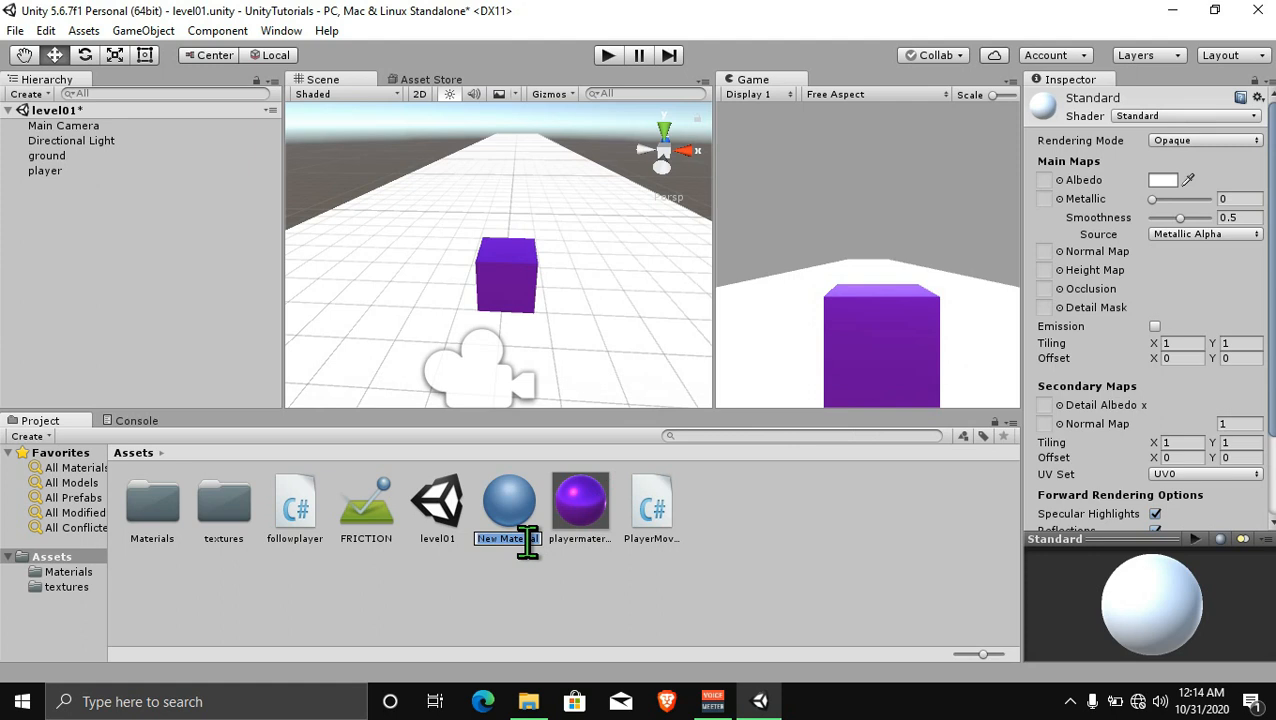
type("road")
key("Return")
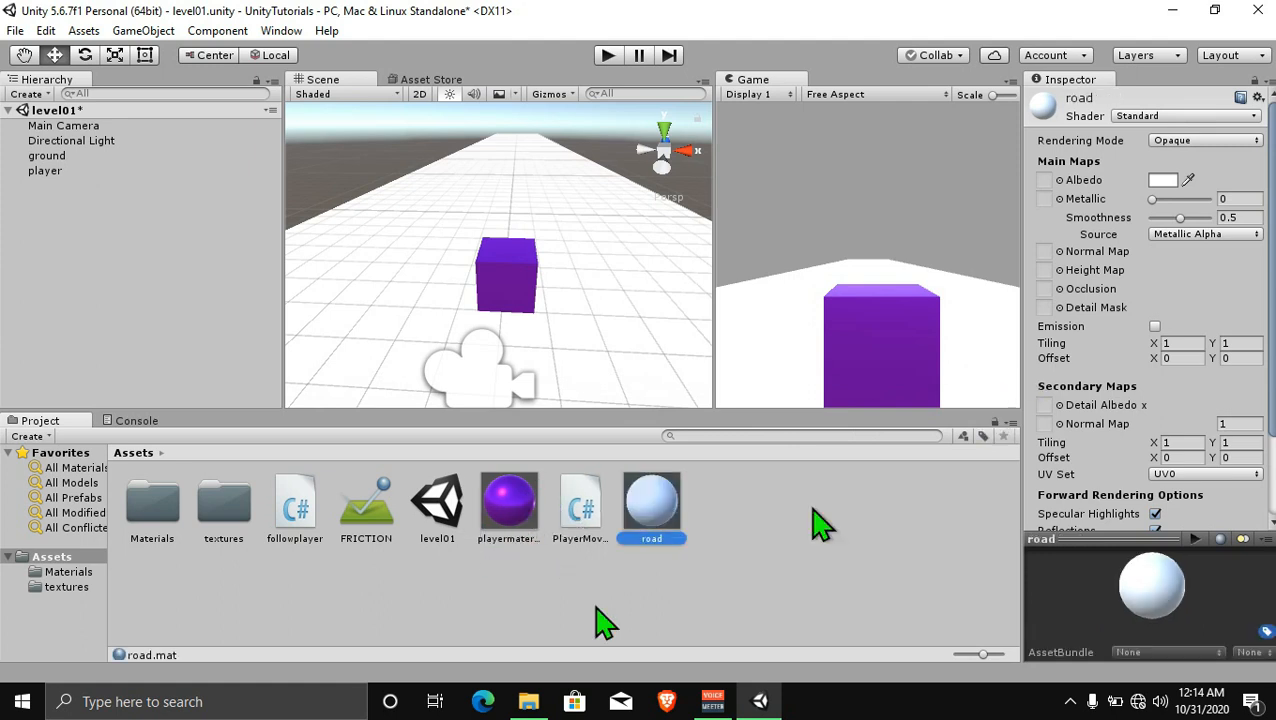
Step: Enlarge the Inspector and set the road material's shader to Legacy Shaders/Diffuse
left_click_drag(1018, 442, 523, 494)
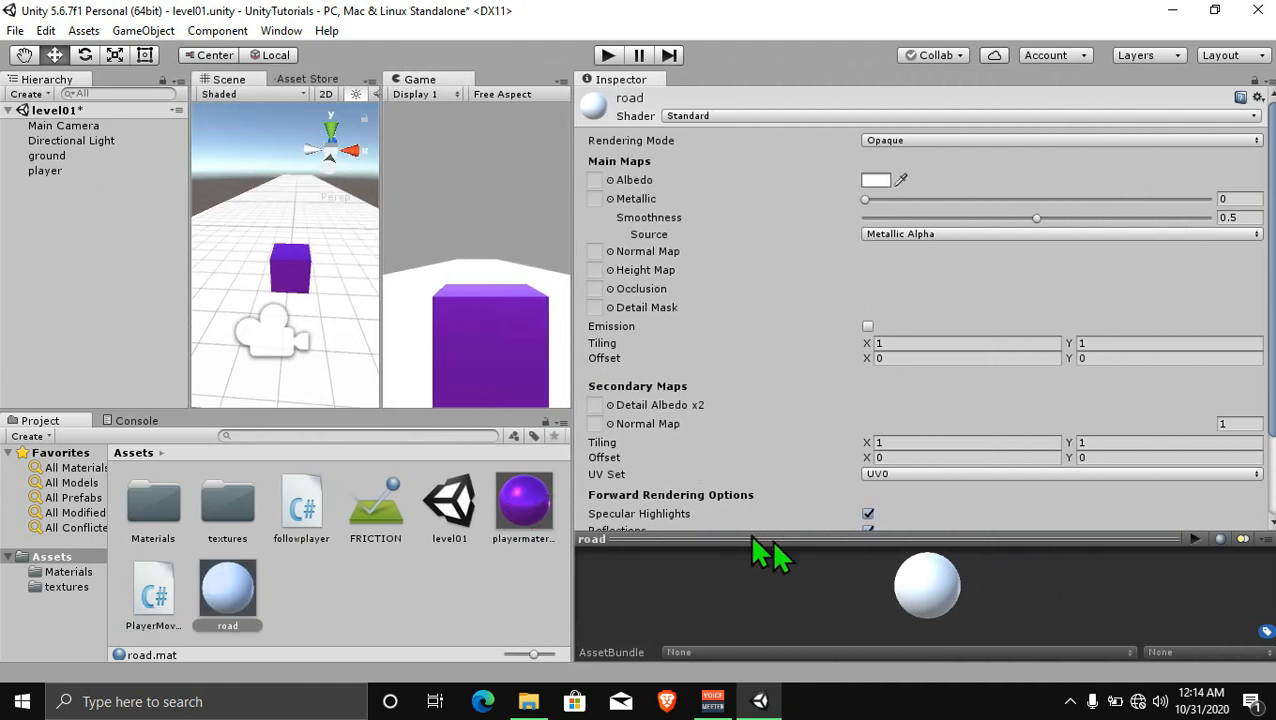
left_click(692, 120)
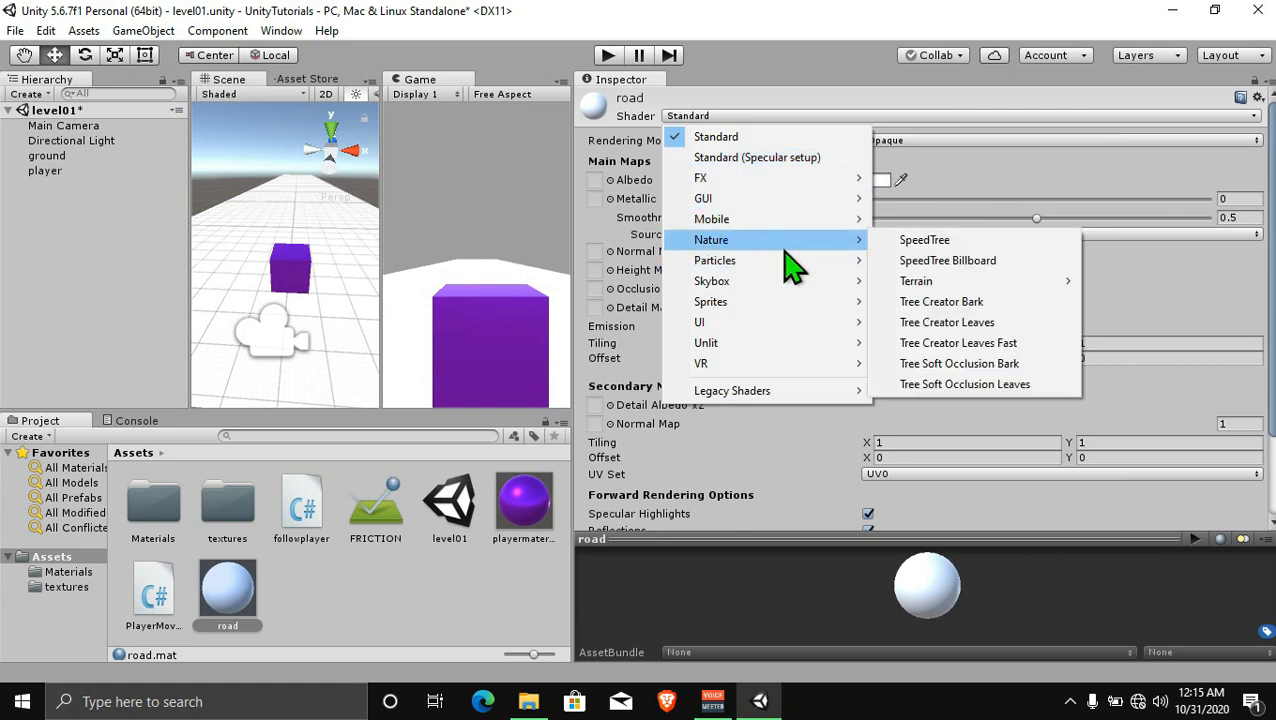
mouse_move(736, 399)
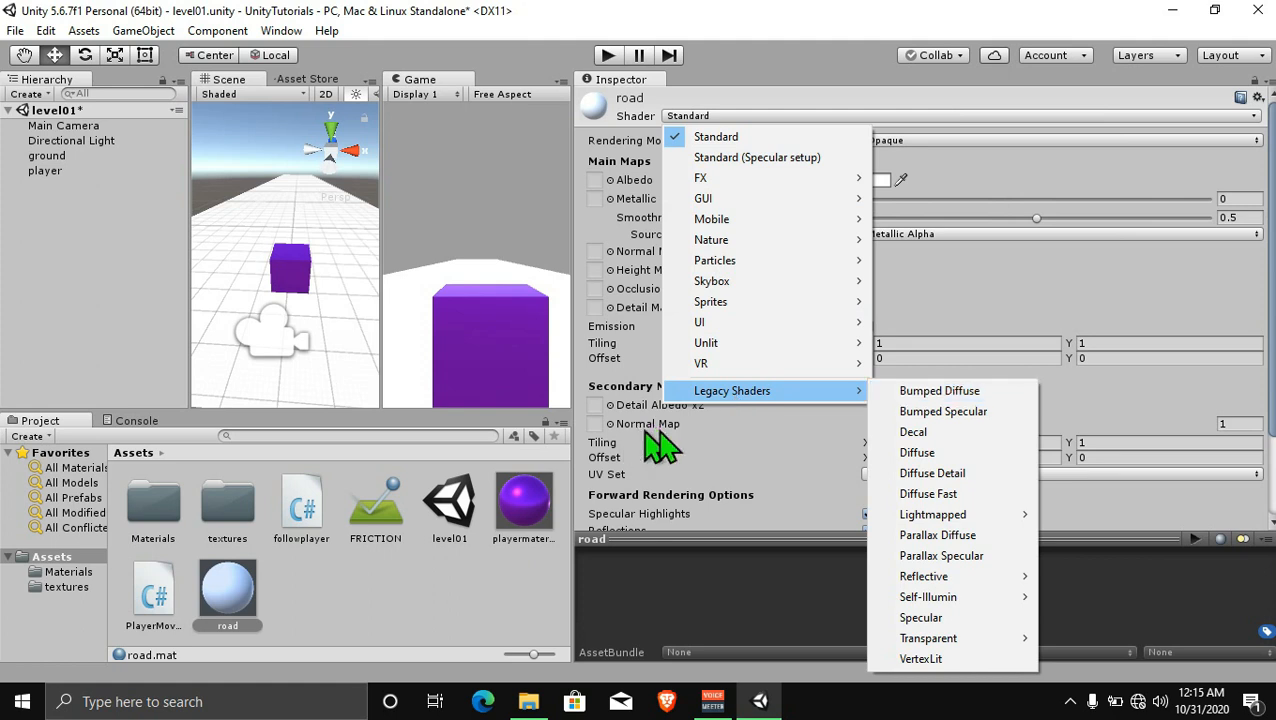
mouse_move(820, 407)
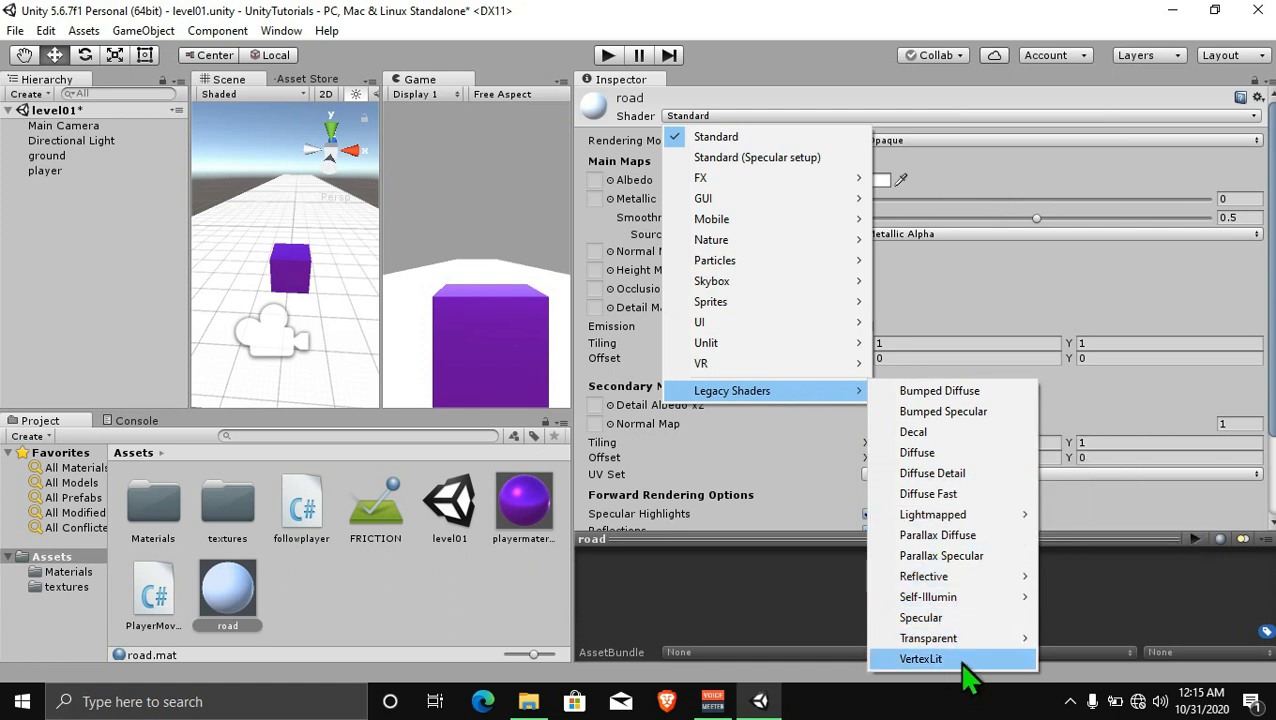
left_click(929, 456)
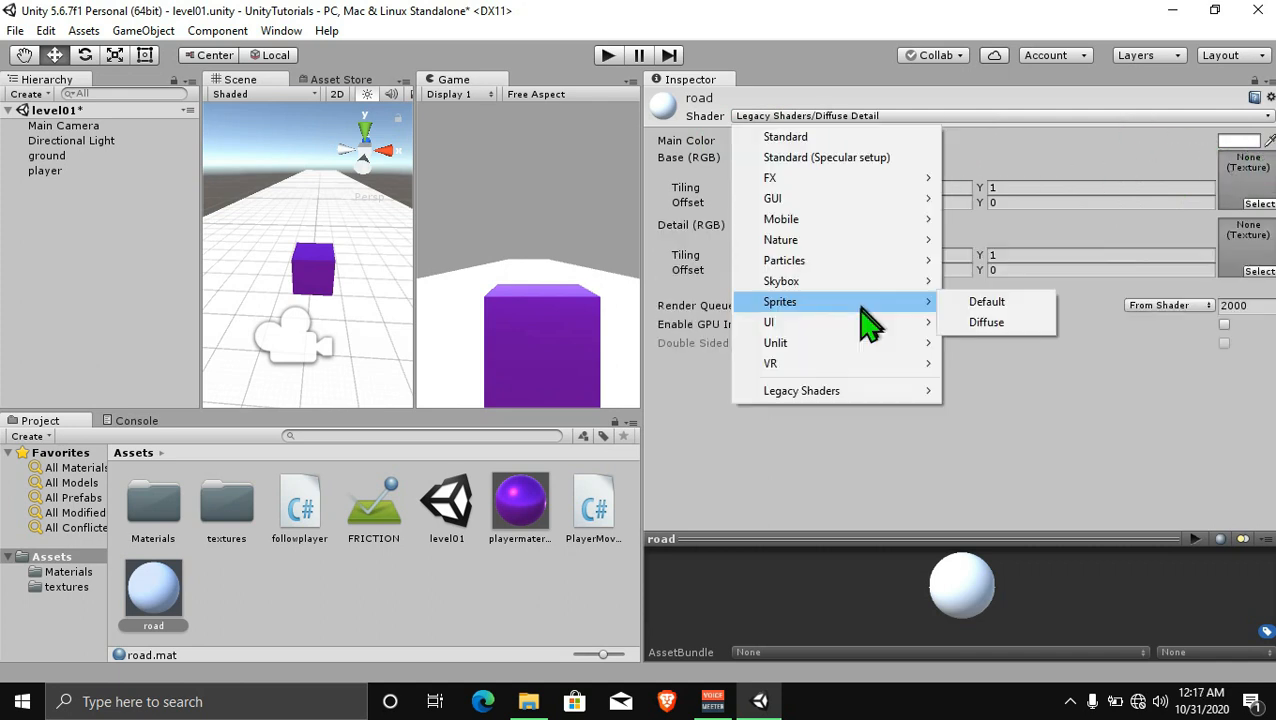
mouse_move(872, 395)
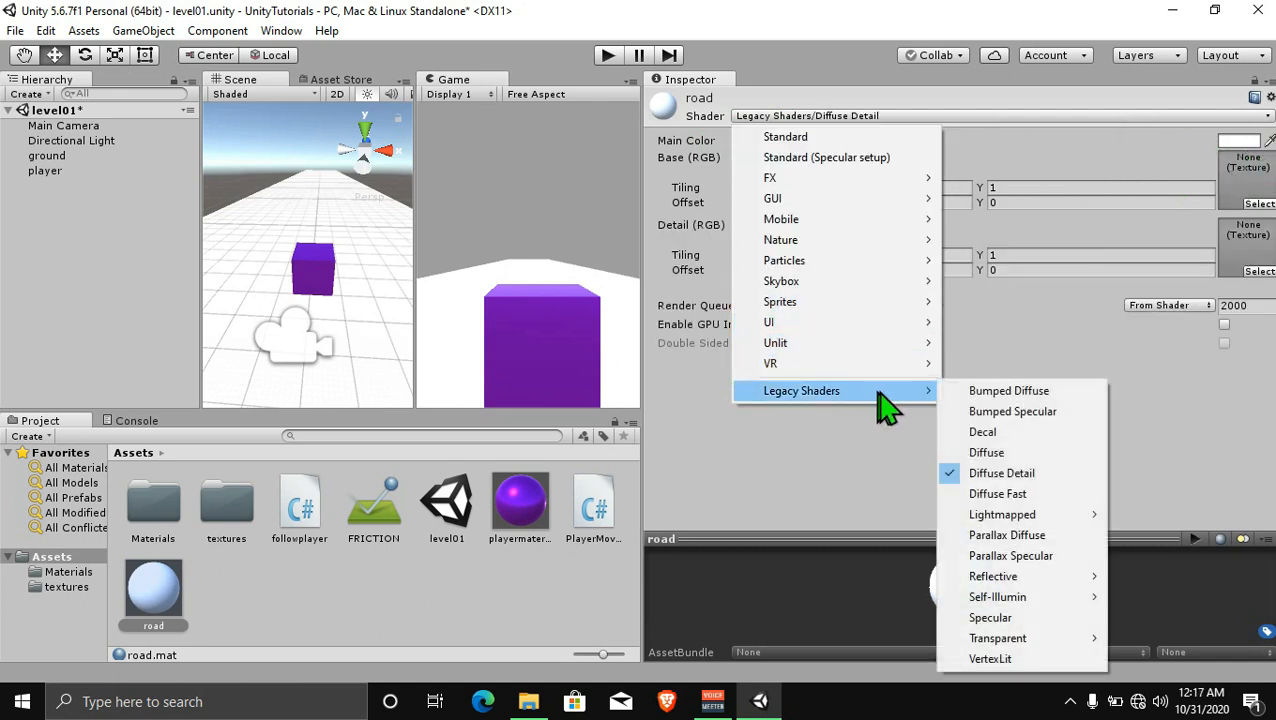
left_click(990, 458)
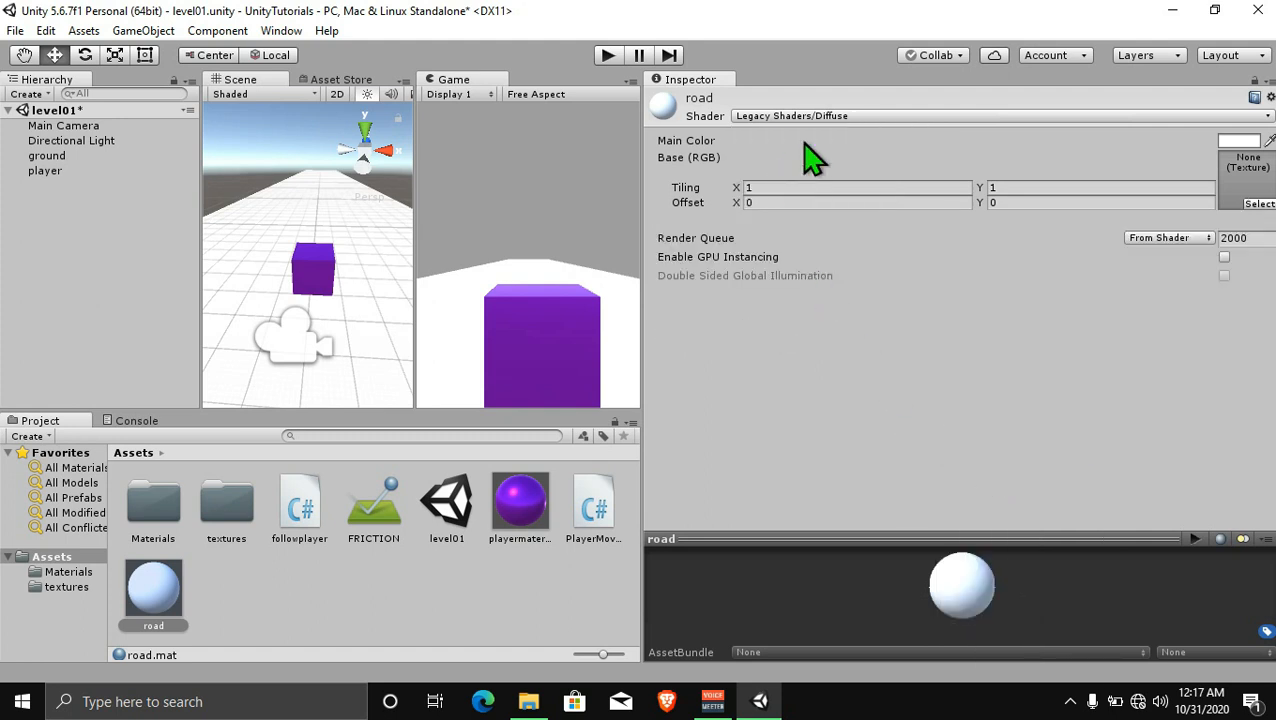
left_click(850, 117)
mouse_move(854, 393)
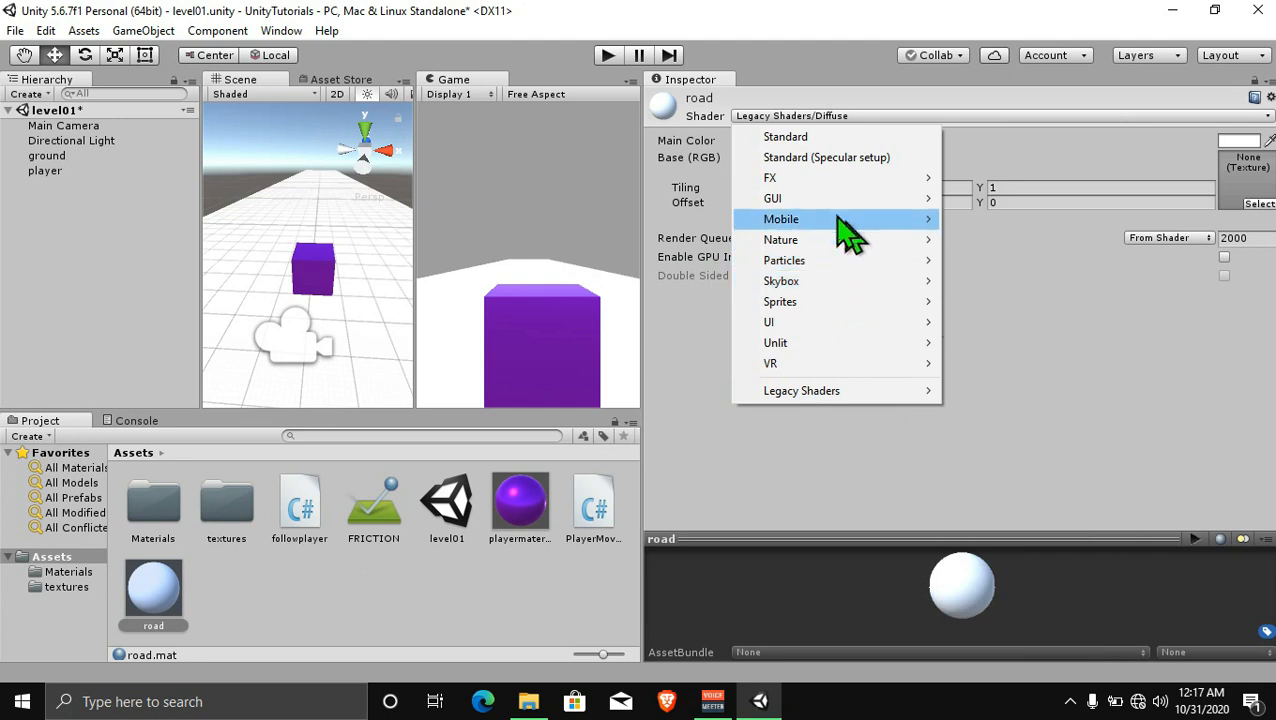
mouse_move(836, 206)
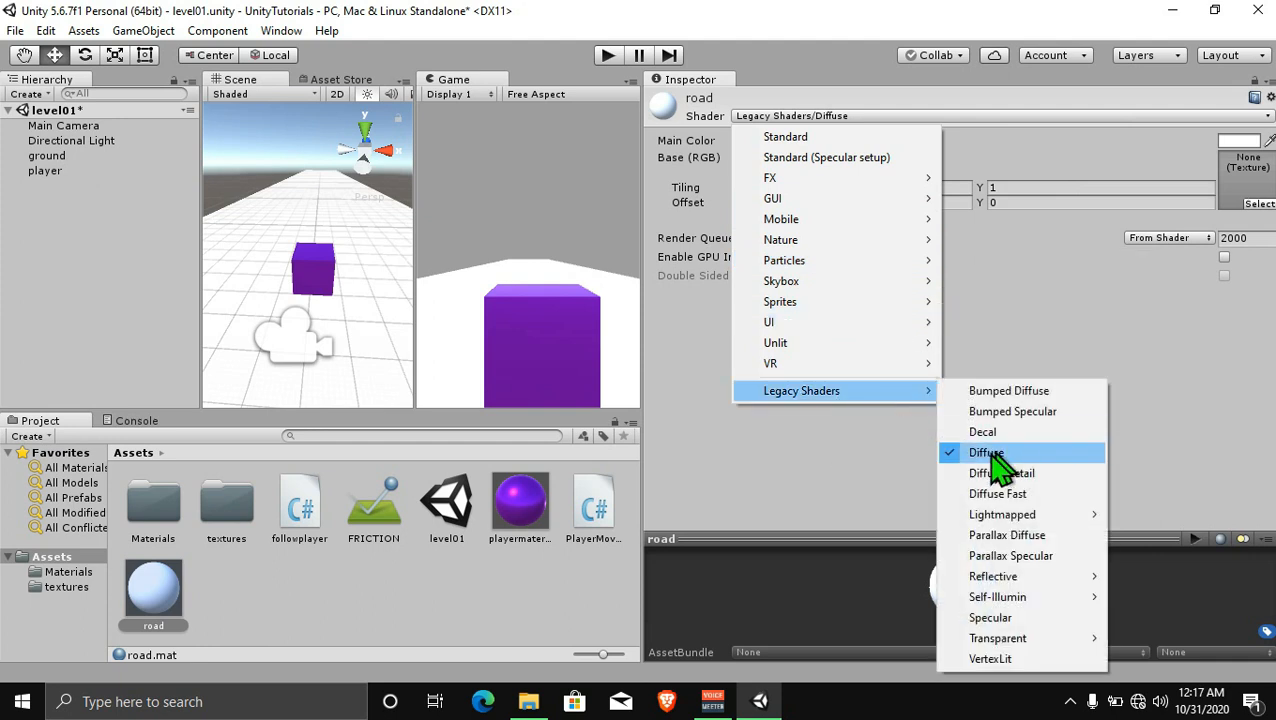
left_click(985, 452)
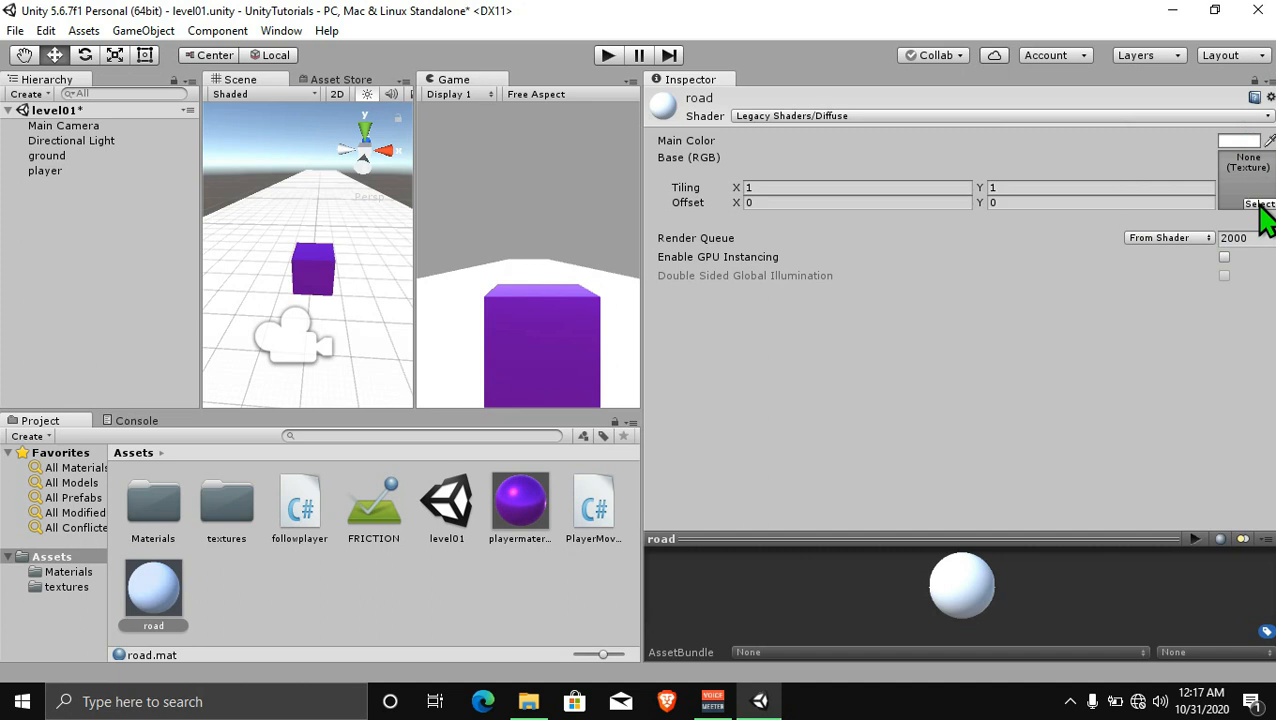
Step: Assign the Highway_road_wet_01_3K_Base_Color texture as the road material's Base (RGB) map
left_click(1259, 205)
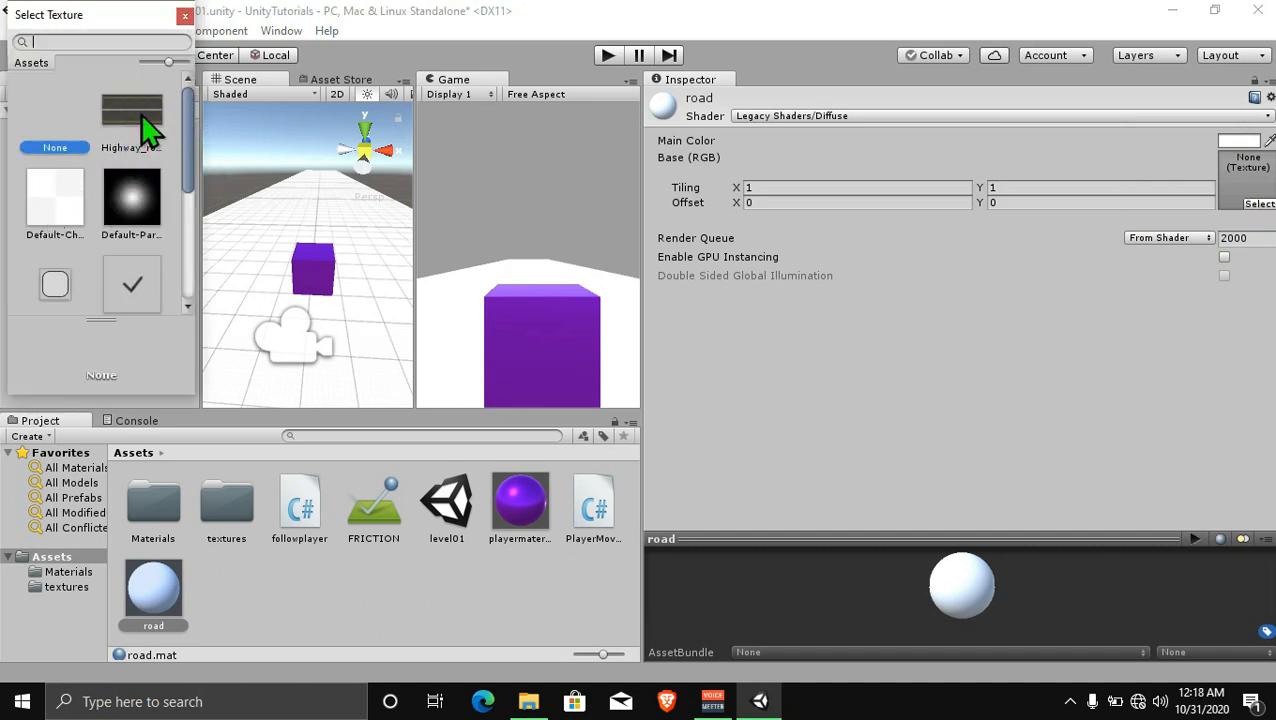
left_click_drag(83, 22, 165, 117)
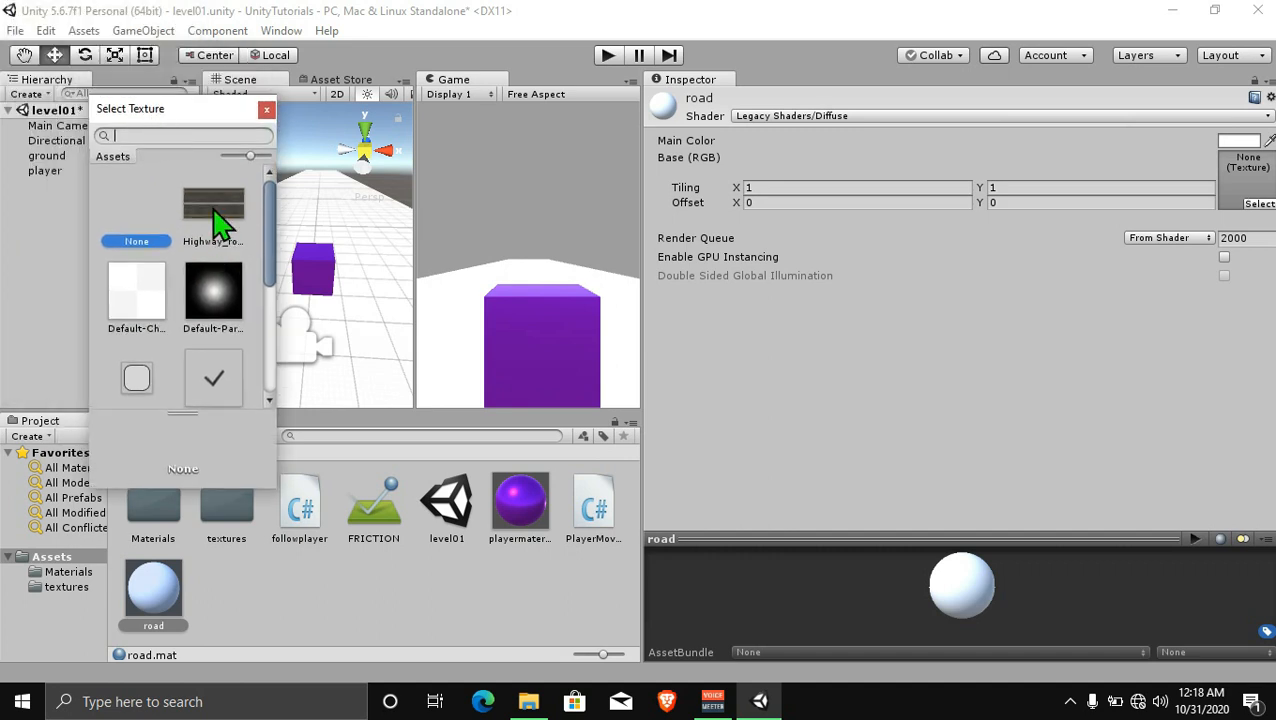
left_click(213, 210)
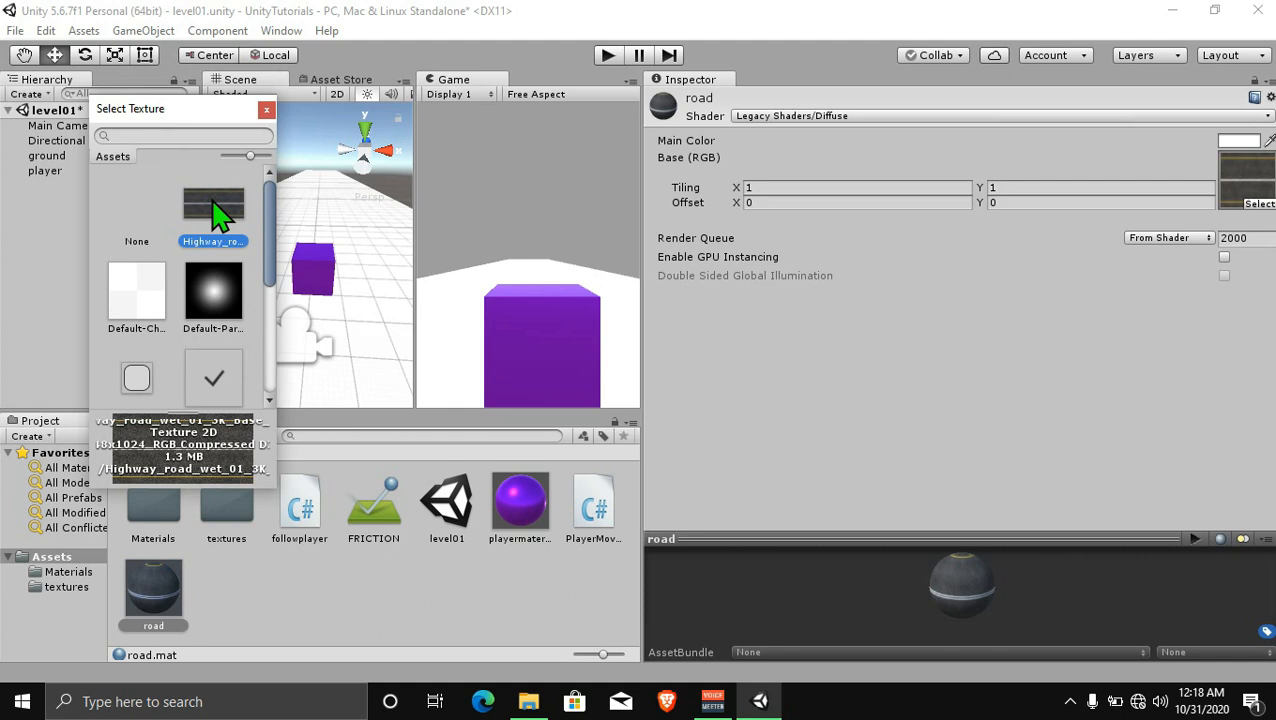
double_click(213, 210)
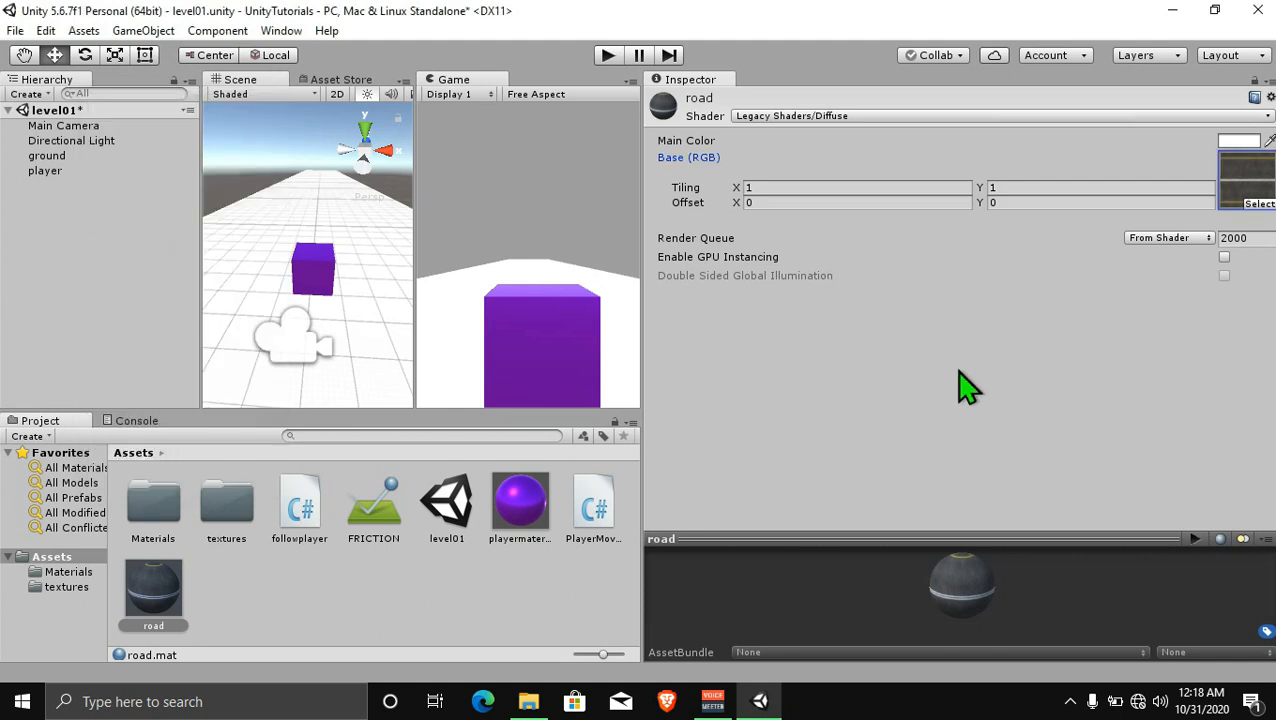
Step: Enlarge the road material's preview and examine the texture from several angles on the sphere, cube, torus and flat plane shapes
left_click_drag(822, 522, 776, 206)
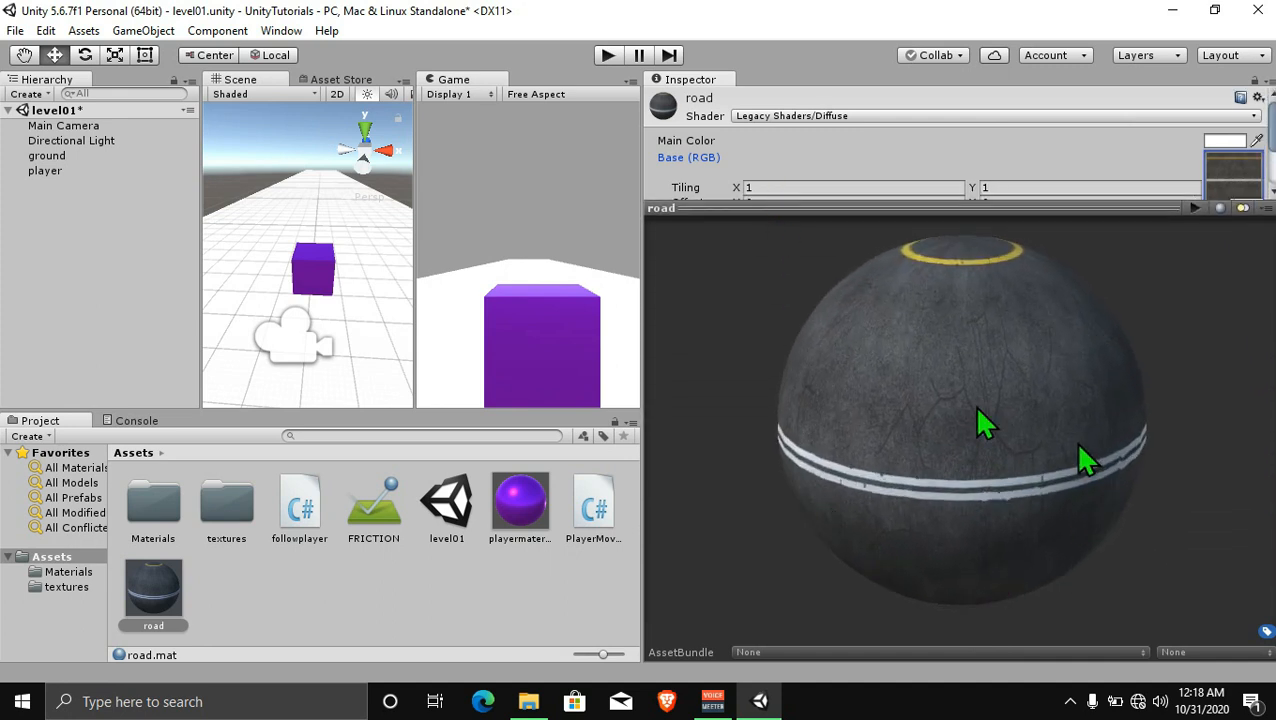
left_click_drag(926, 413, 935, 488)
left_click_drag(1120, 545, 1059, 666)
left_click(1220, 207)
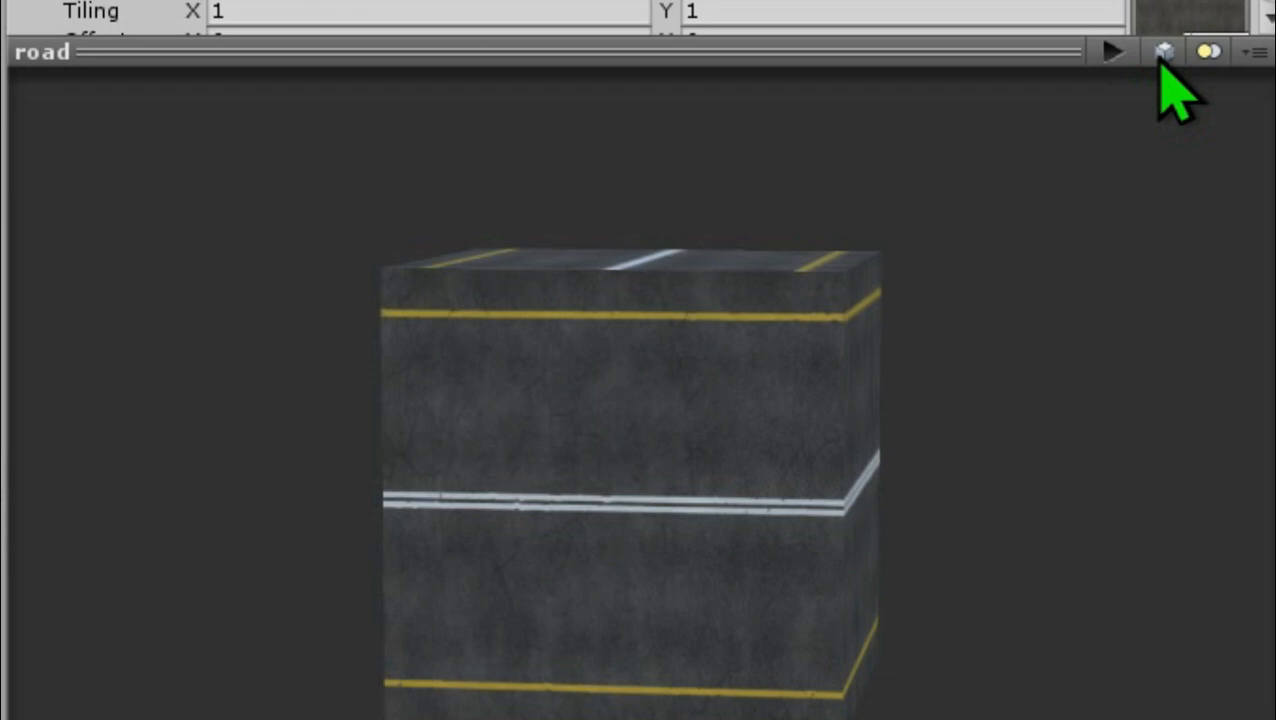
left_click(1163, 51)
left_click(1163, 51)
left_click_drag(817, 518, 800, 628)
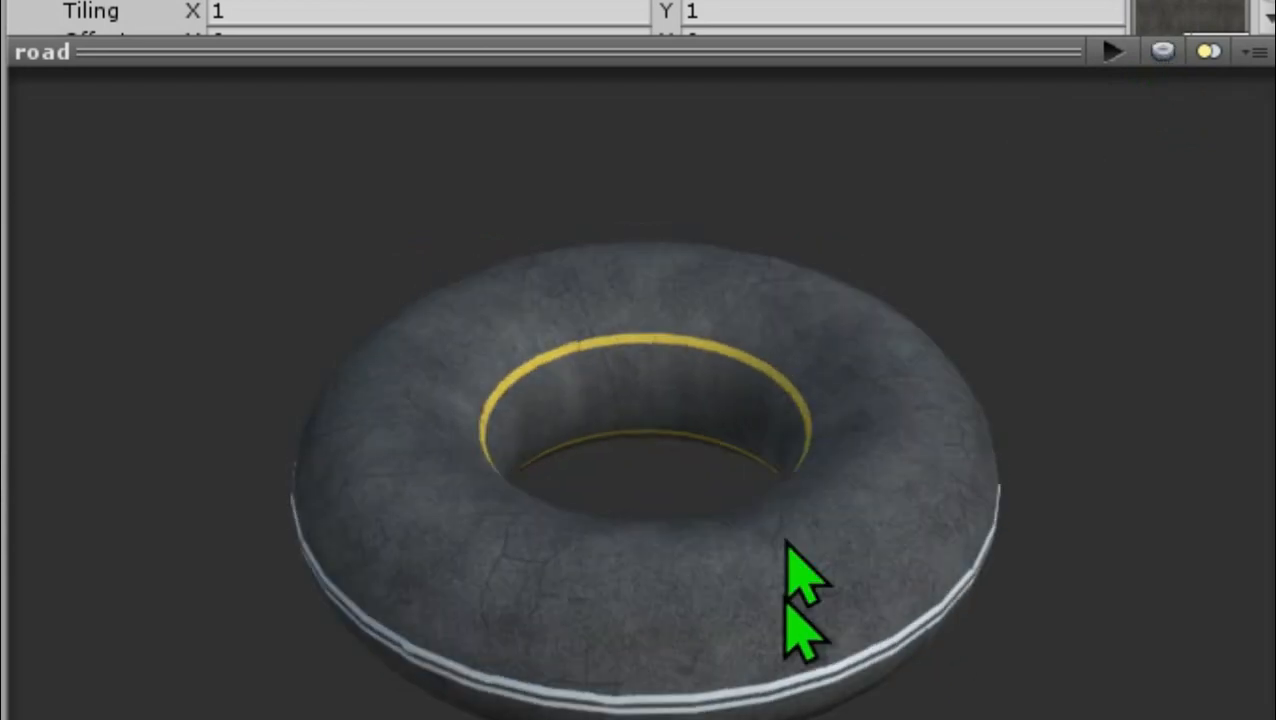
left_click(1158, 53)
left_click_drag(547, 400, 589, 333)
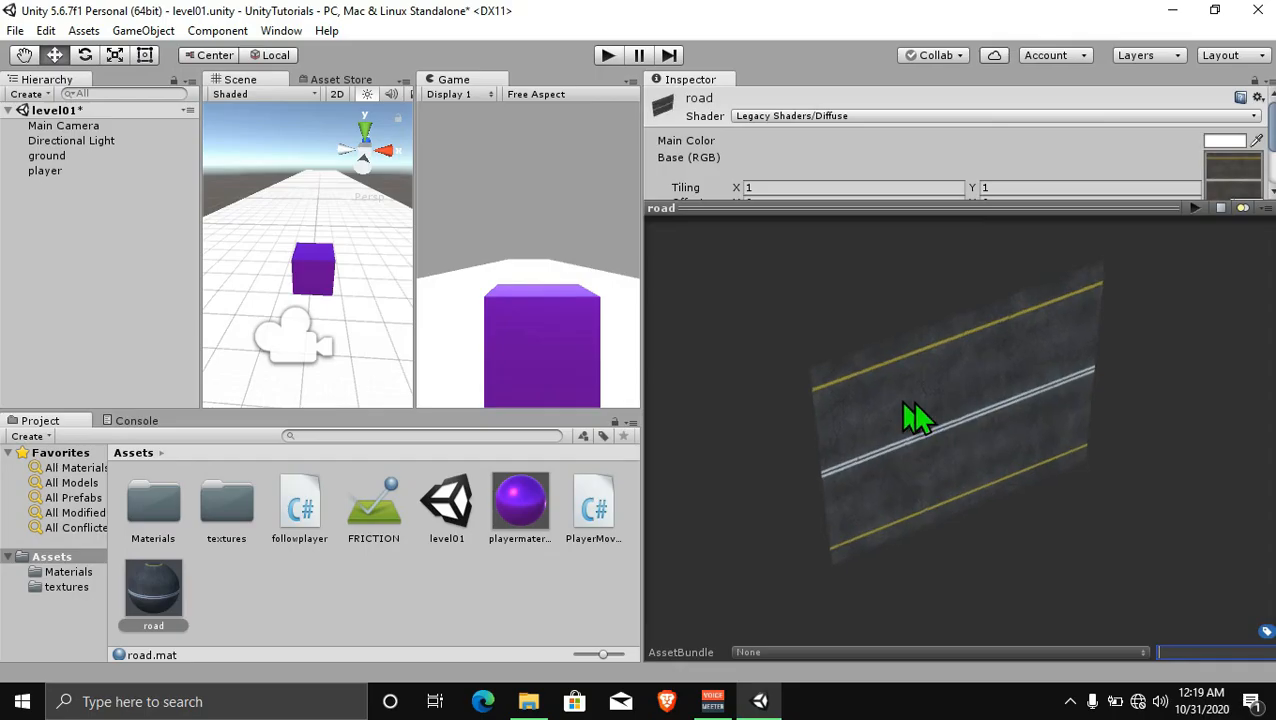
left_click_drag(932, 346, 952, 312)
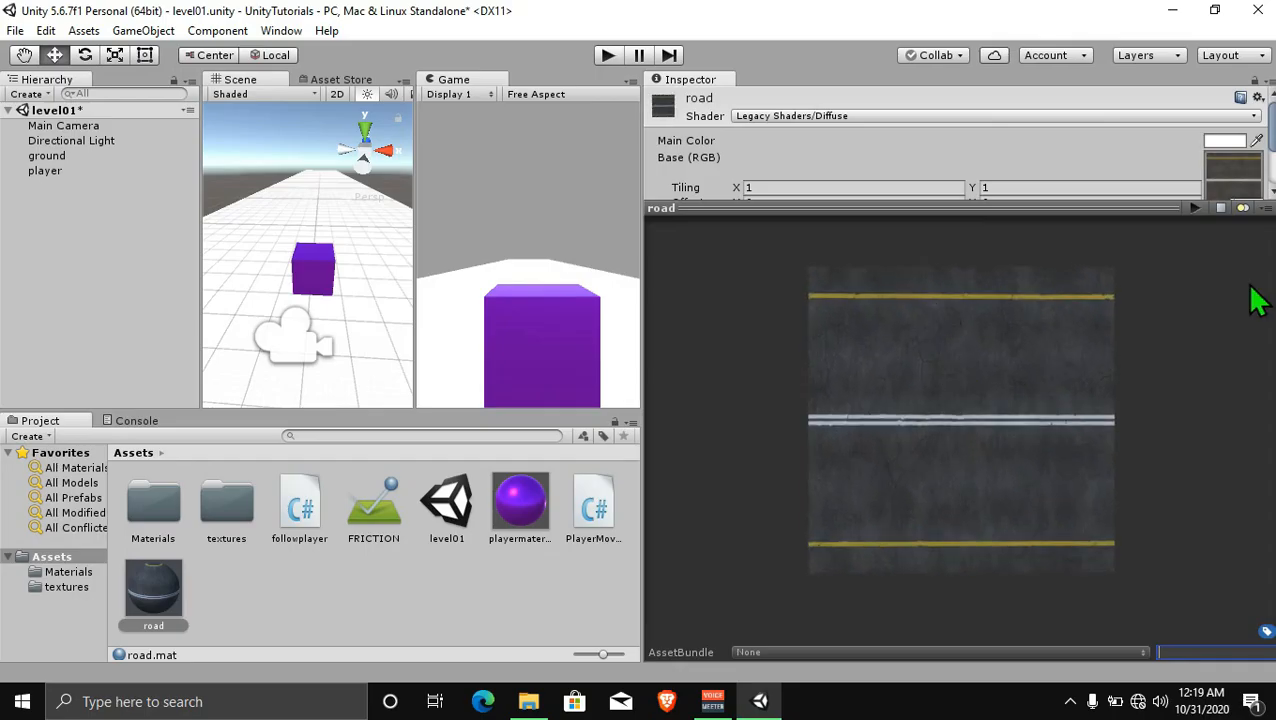
left_click_drag(1040, 447, 1050, 305)
Step: Cycle the road material's preview through its shapes once more, rotating the cube and sphere to compare how the texture wraps
left_click(1216, 208)
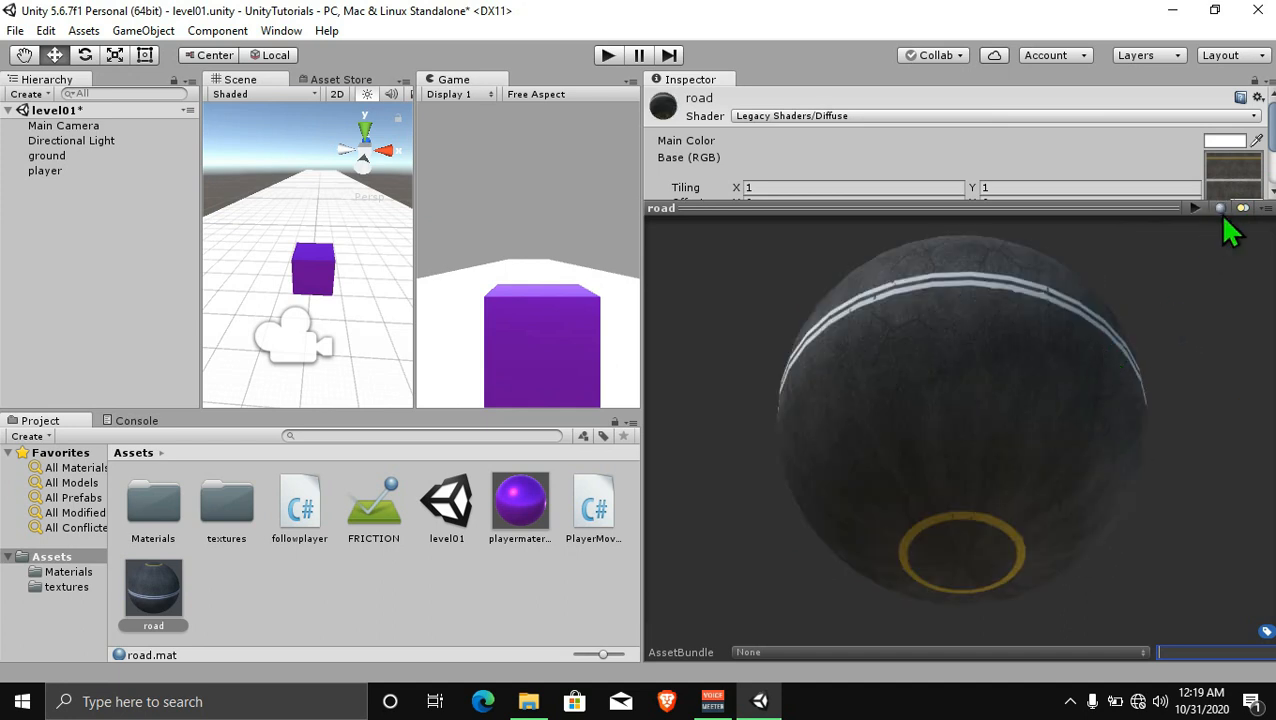
left_click(1220, 209)
left_click_drag(1019, 415, 1147, 299)
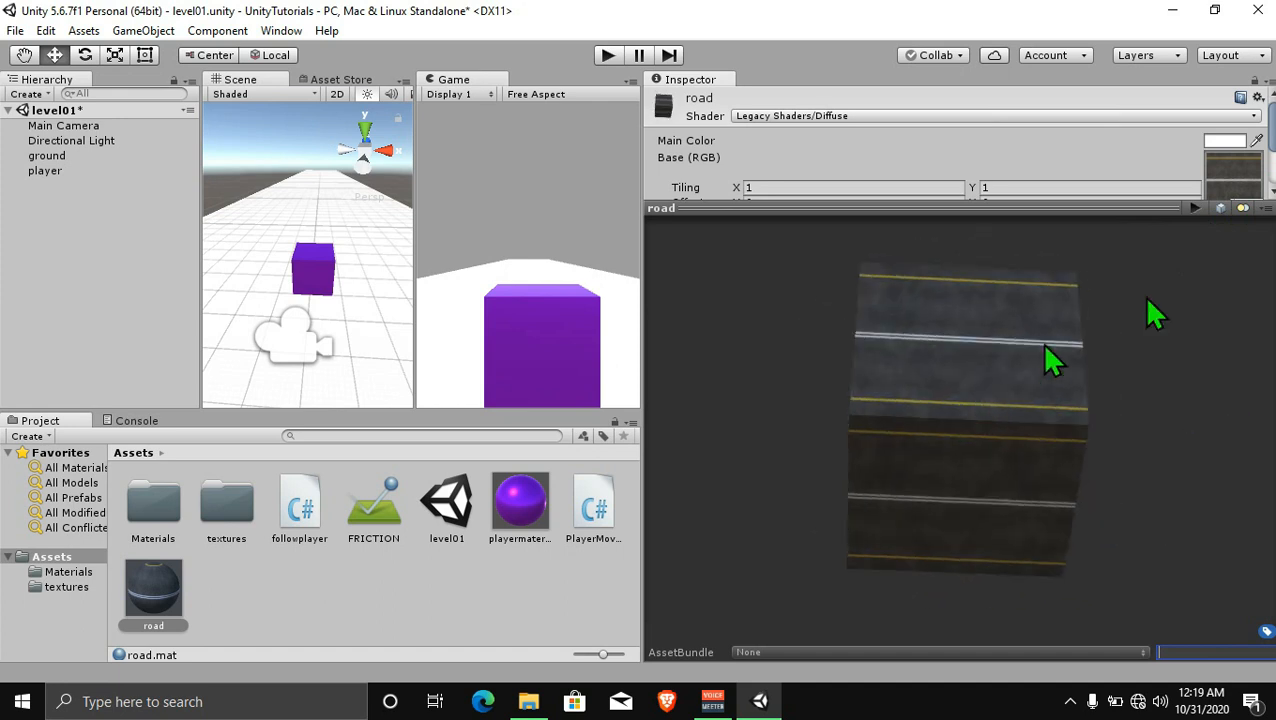
left_click(1220, 208)
left_click(1220, 208)
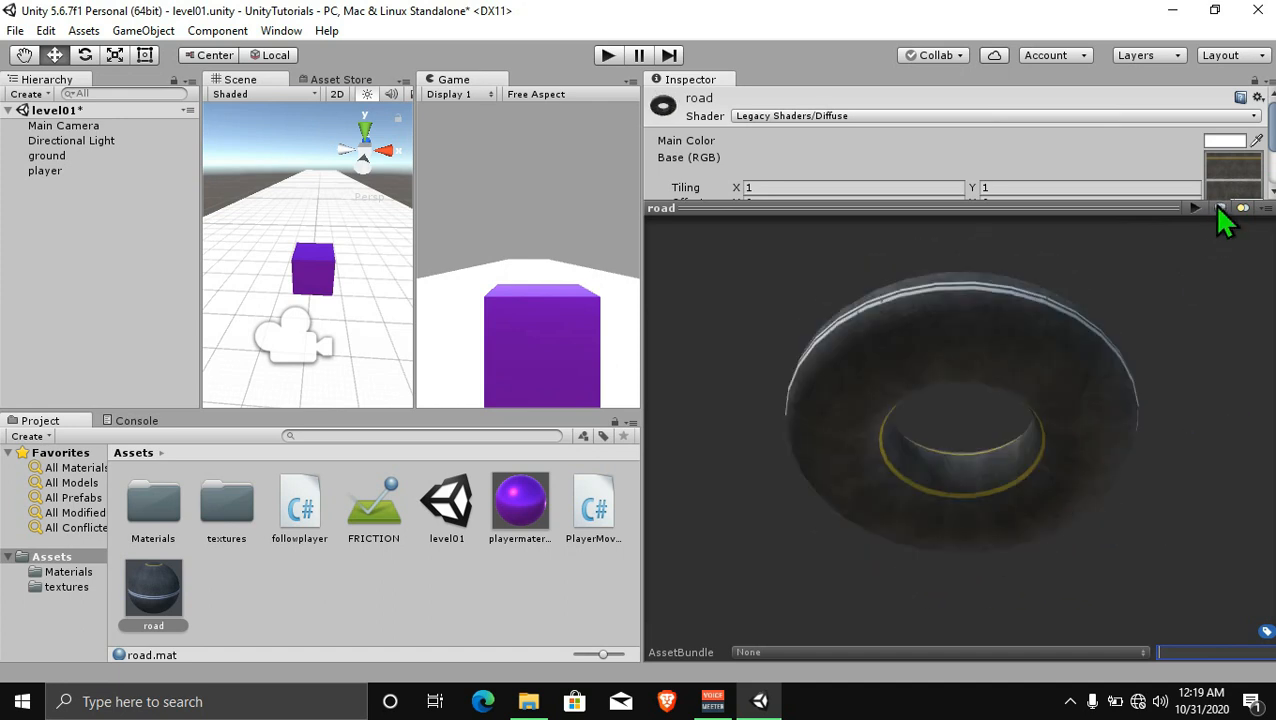
left_click(1220, 208)
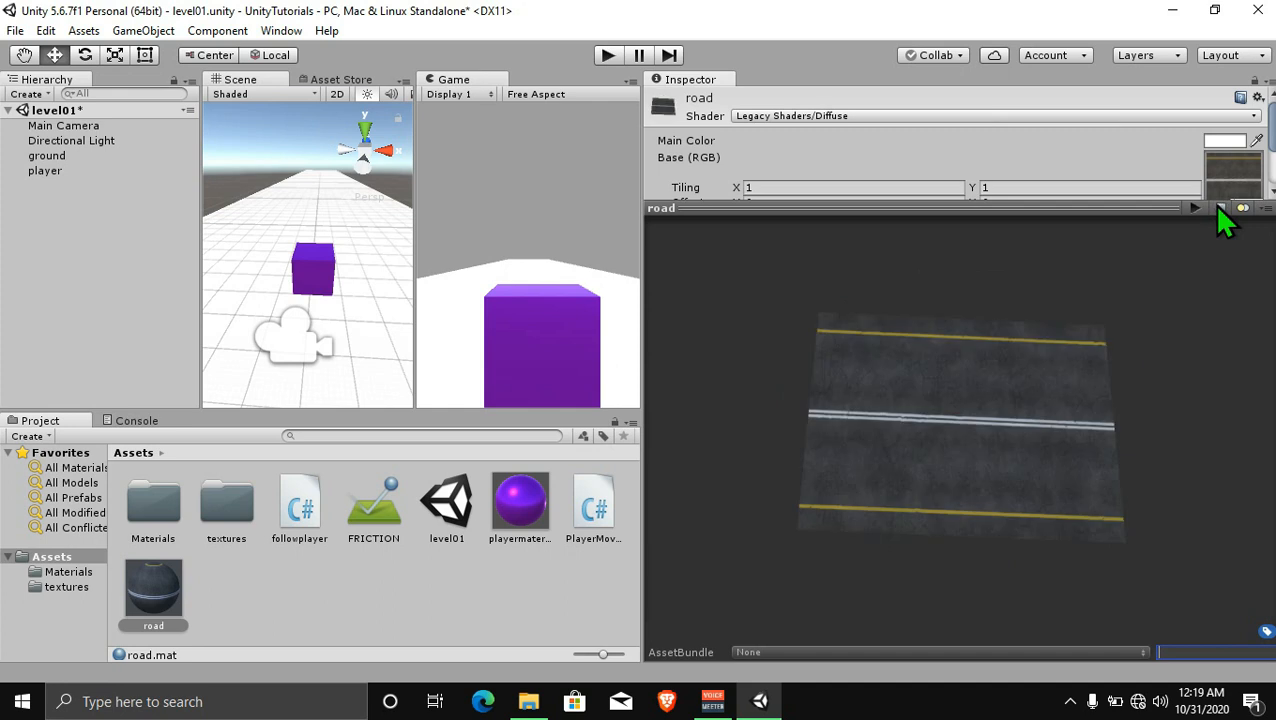
left_click(1220, 208)
left_click_drag(891, 344, 1136, 319)
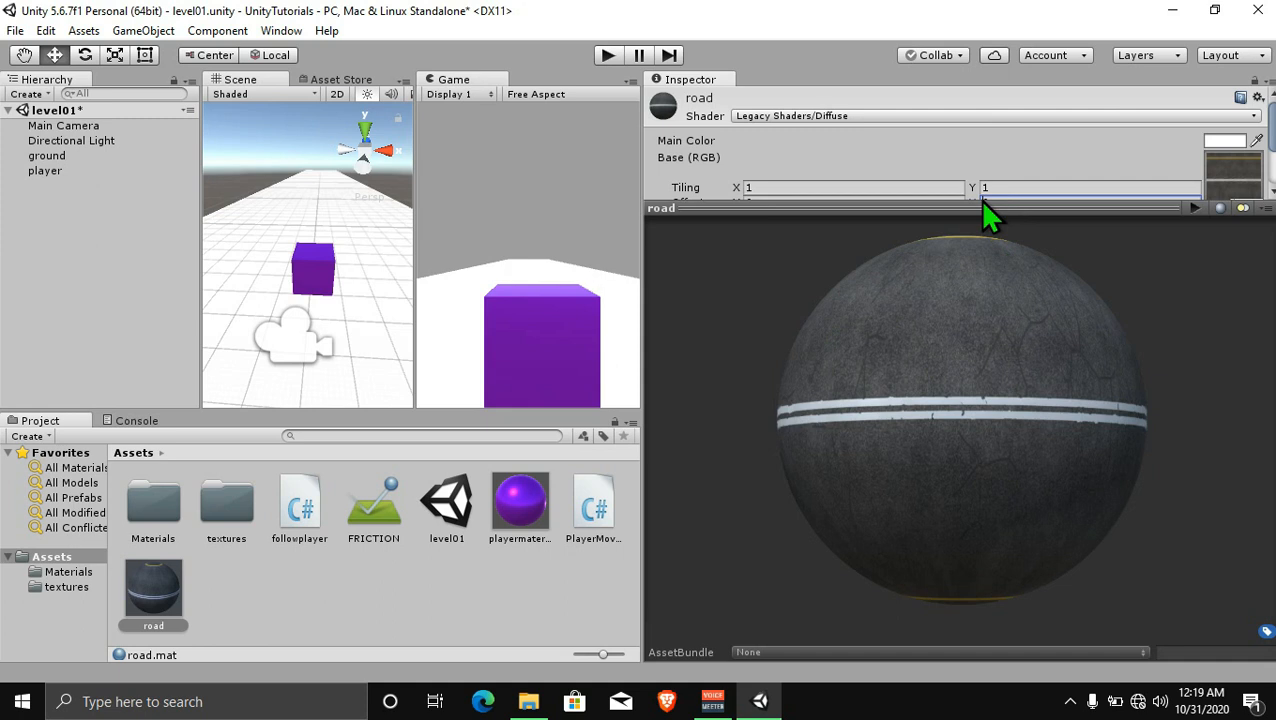
Step: Shrink the material preview area to reveal the road material's settings, and deselect the material
left_click(889, 147)
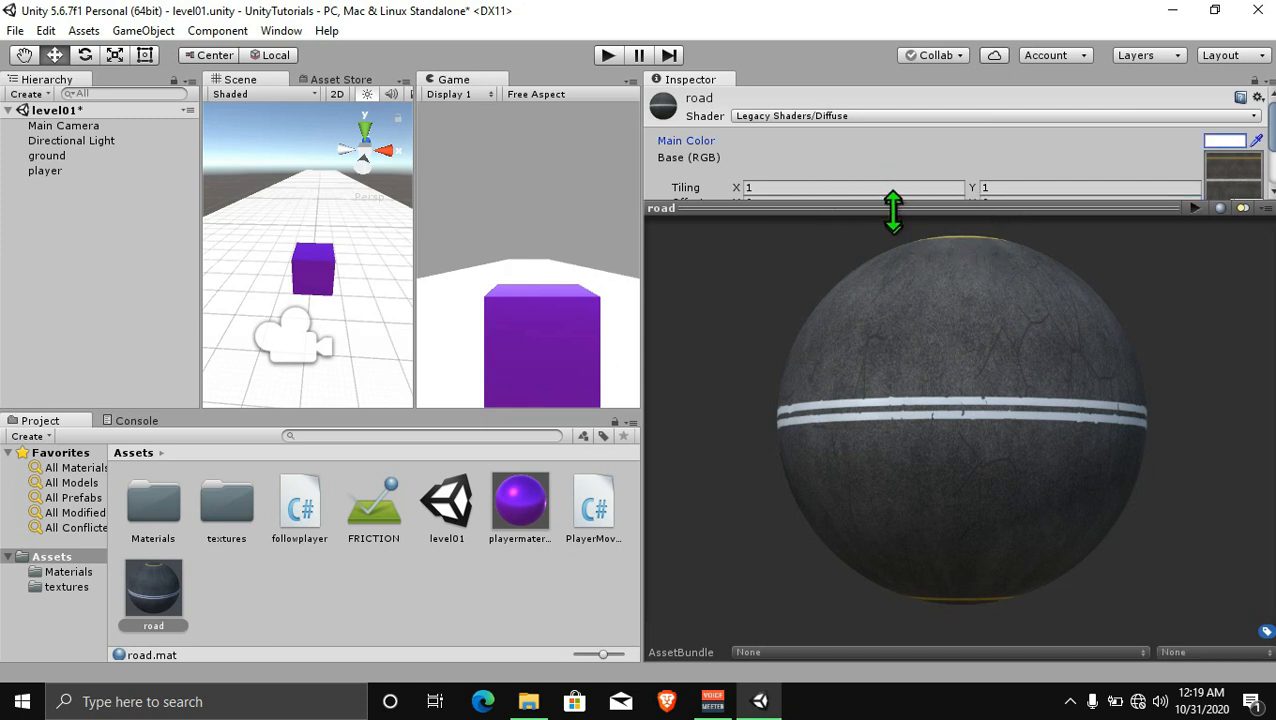
left_click_drag(893, 210, 931, 391)
left_click(358, 596)
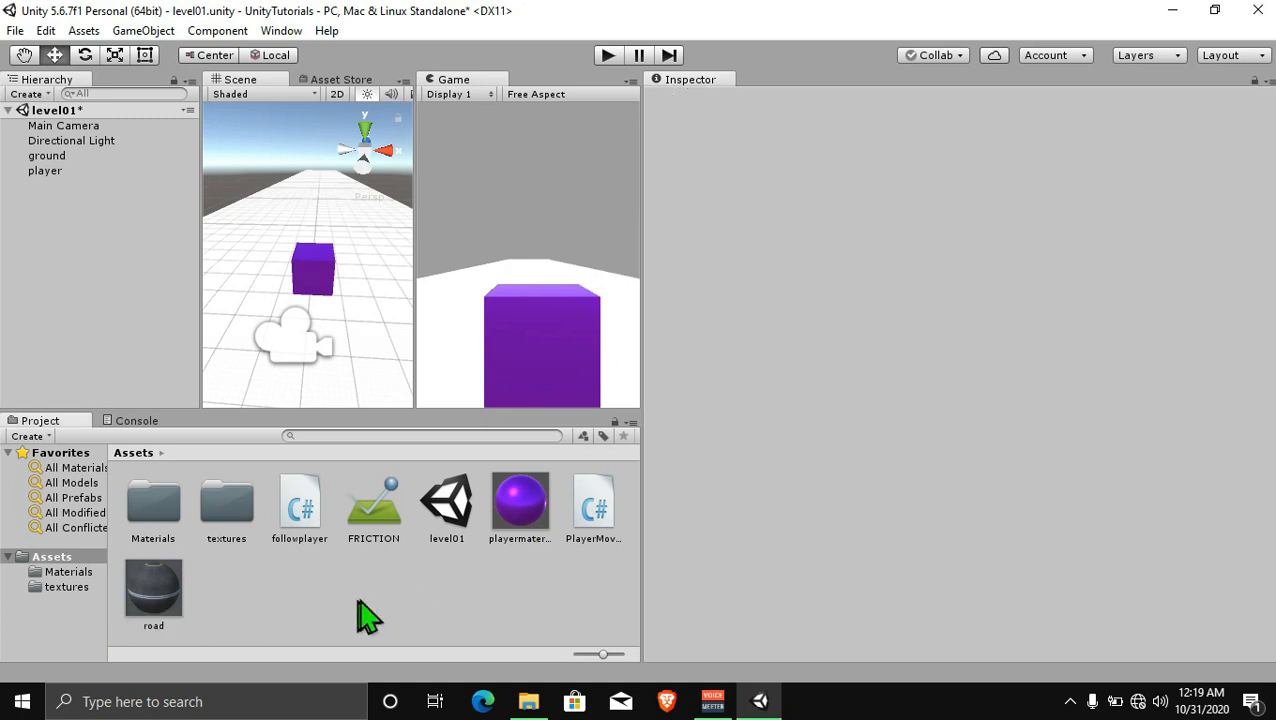
Step: Narrow the side panels, dock the Game view together with the Scene view, show the Scene view and close the Inspector
left_click_drag(644, 563, 1182, 564)
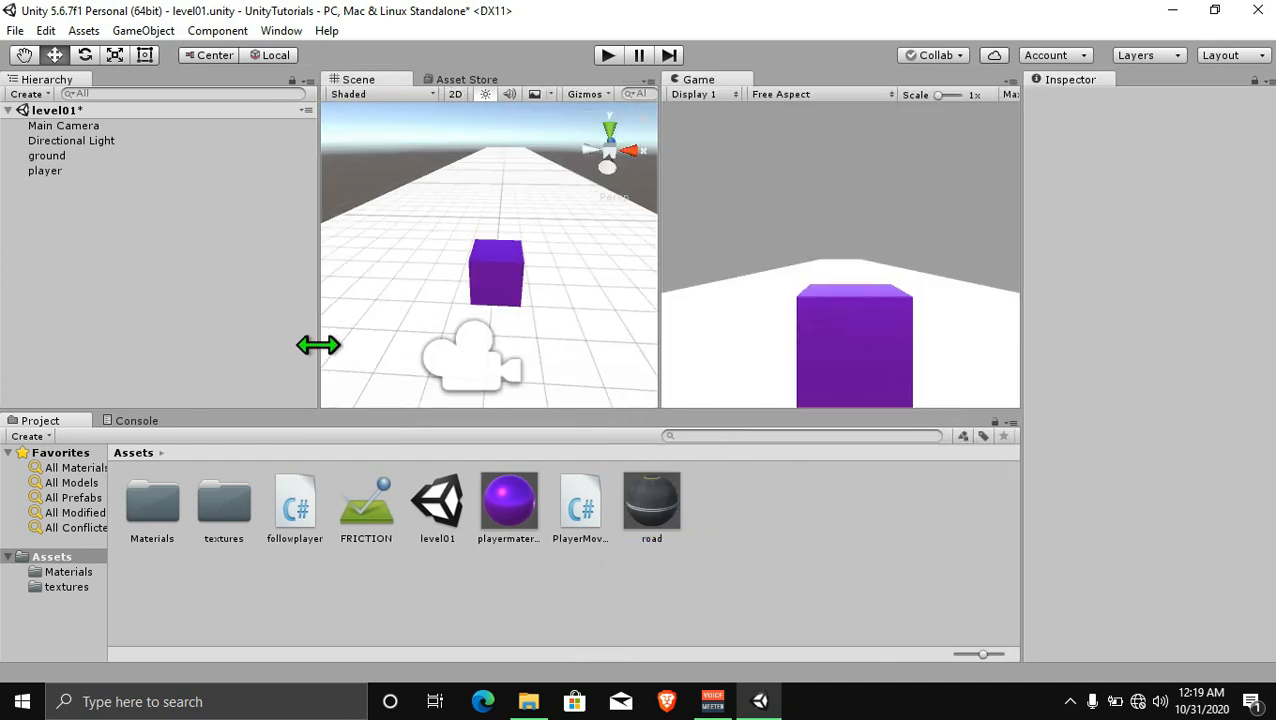
left_click_drag(316, 341, 2, 350)
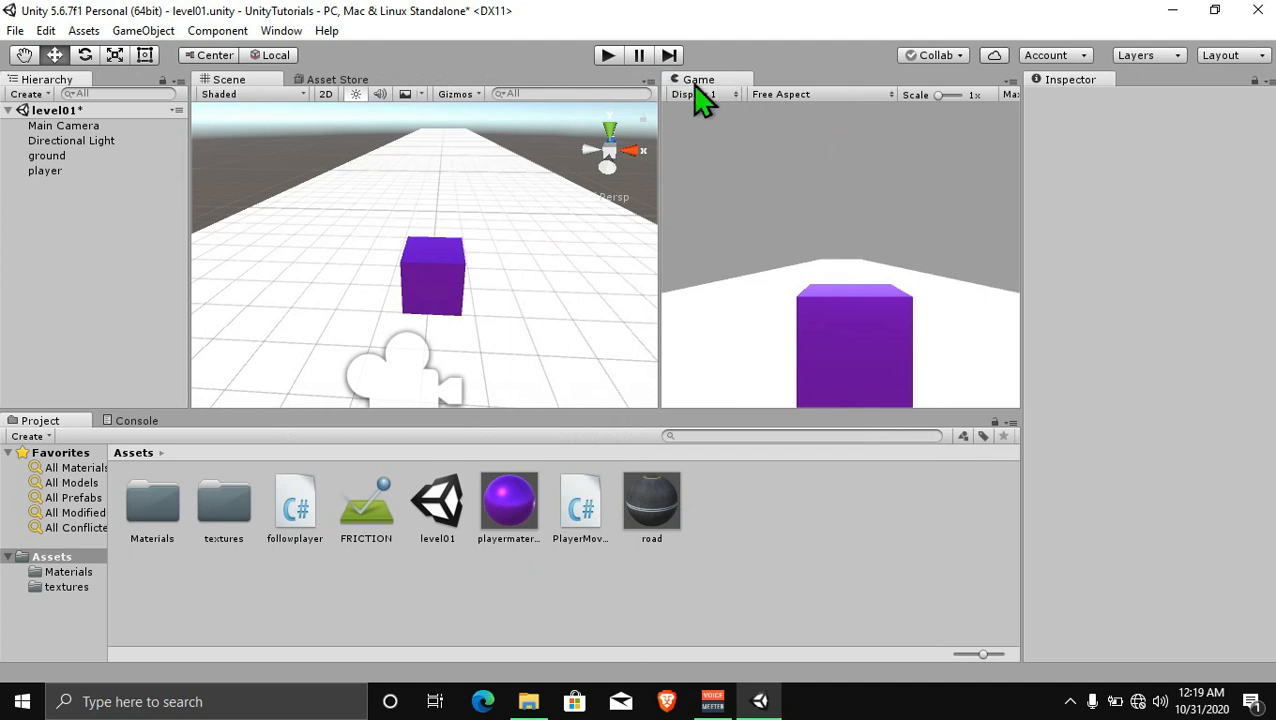
left_click_drag(696, 87, 463, 95)
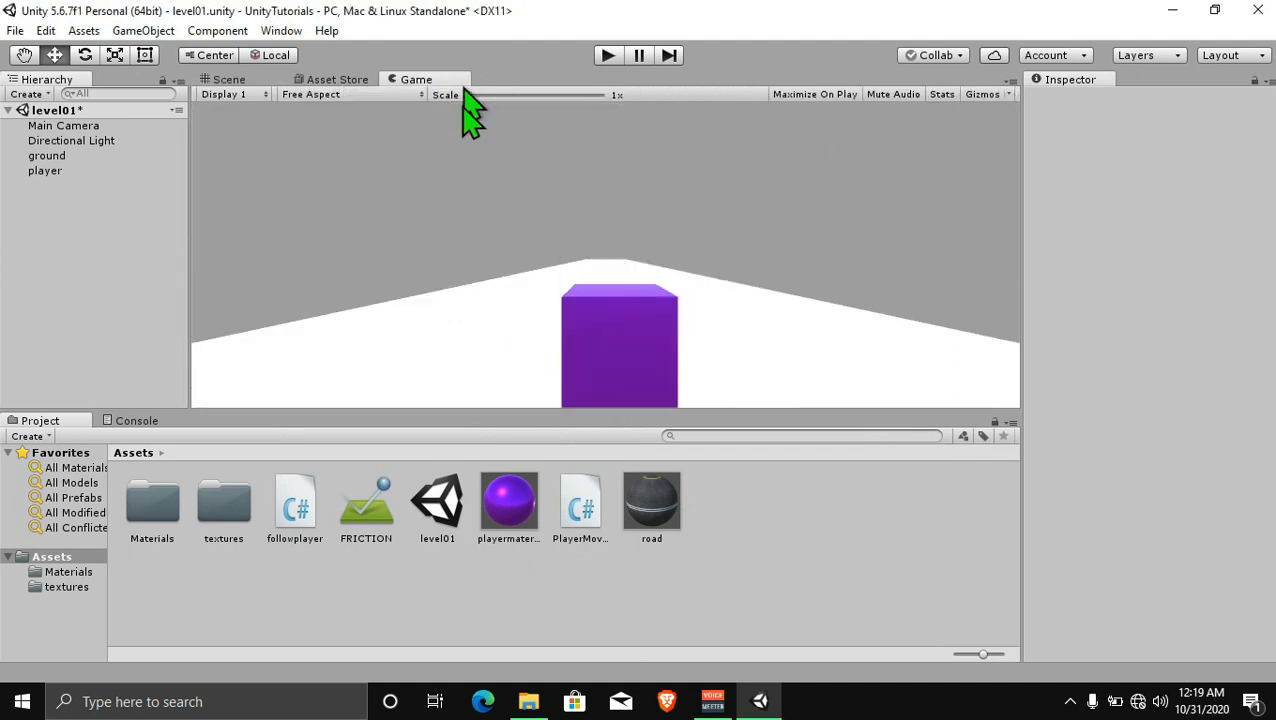
left_click(236, 84)
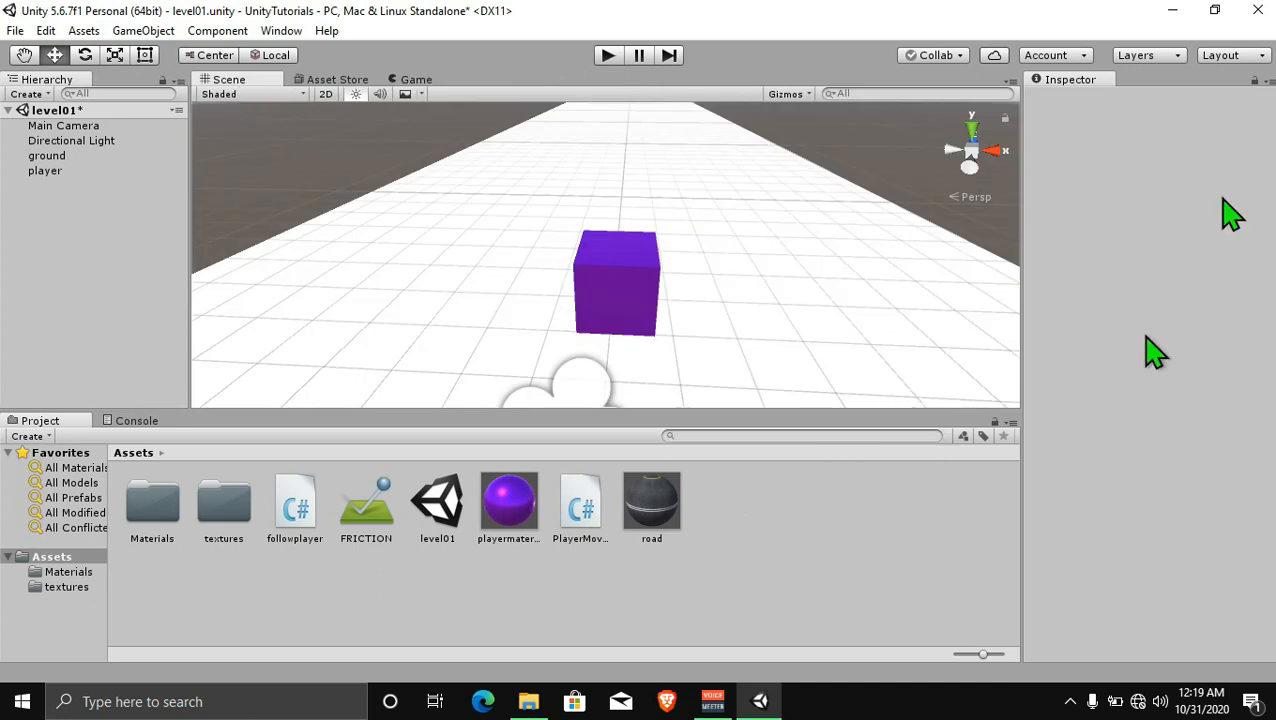
right_click(1090, 95)
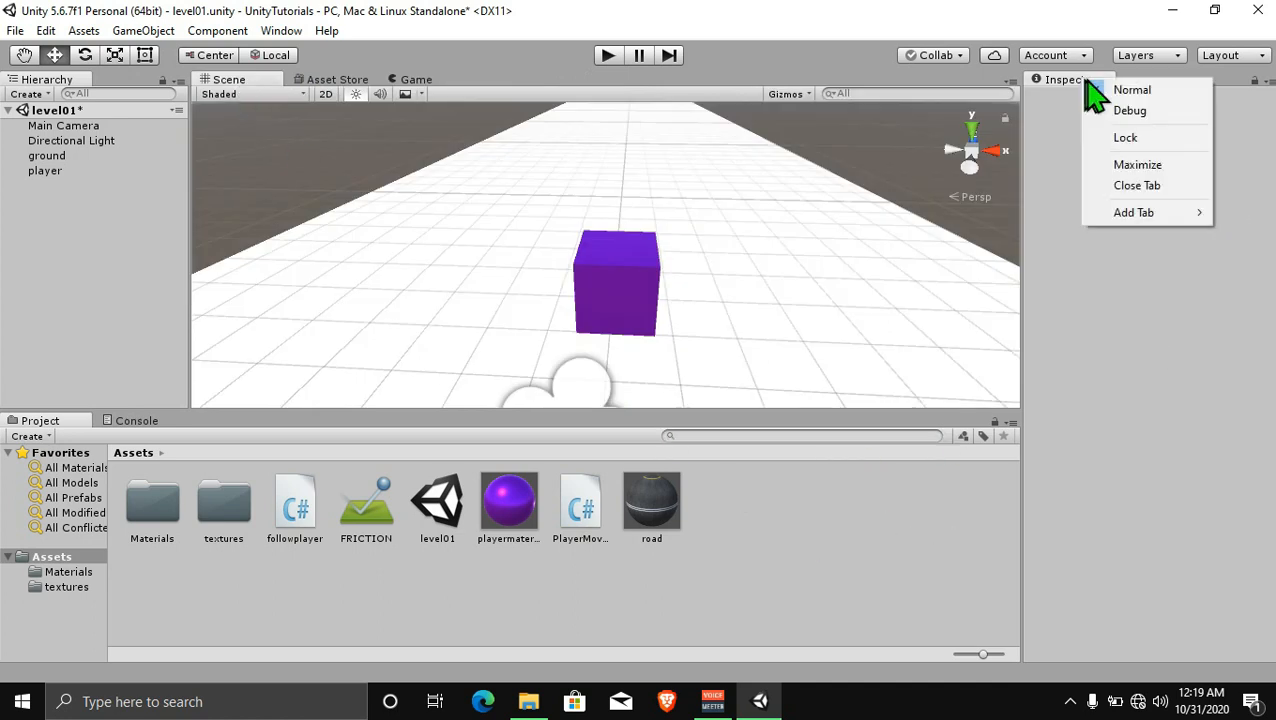
left_click(1140, 188)
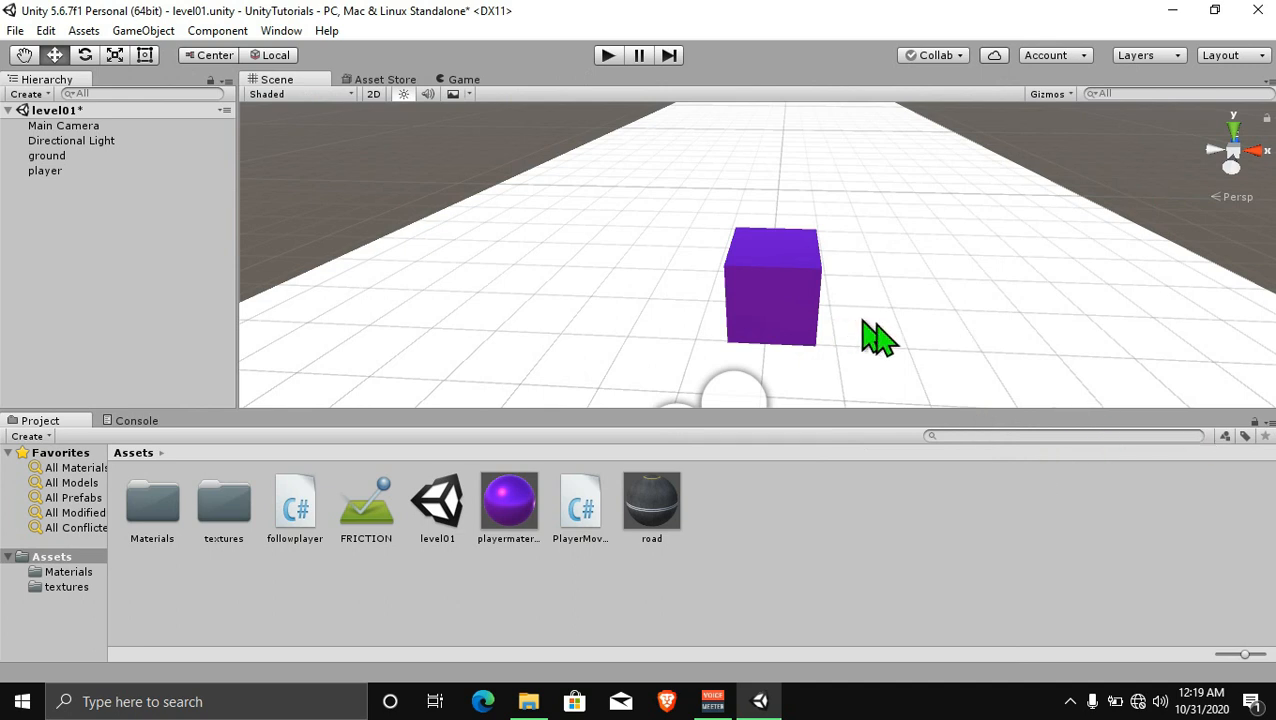
Step: Apply the road material to the ground in the scene and check how the texture runs along its length
scroll(556, 330, "down", 5)
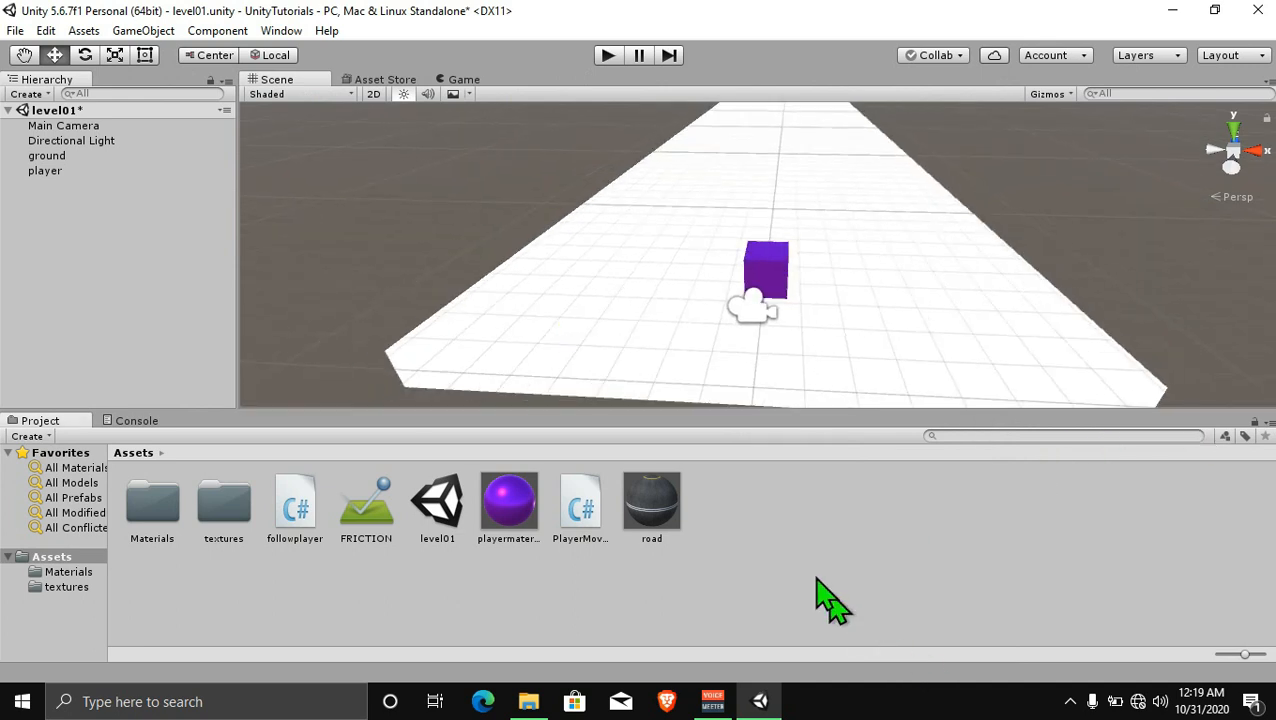
left_click(660, 500)
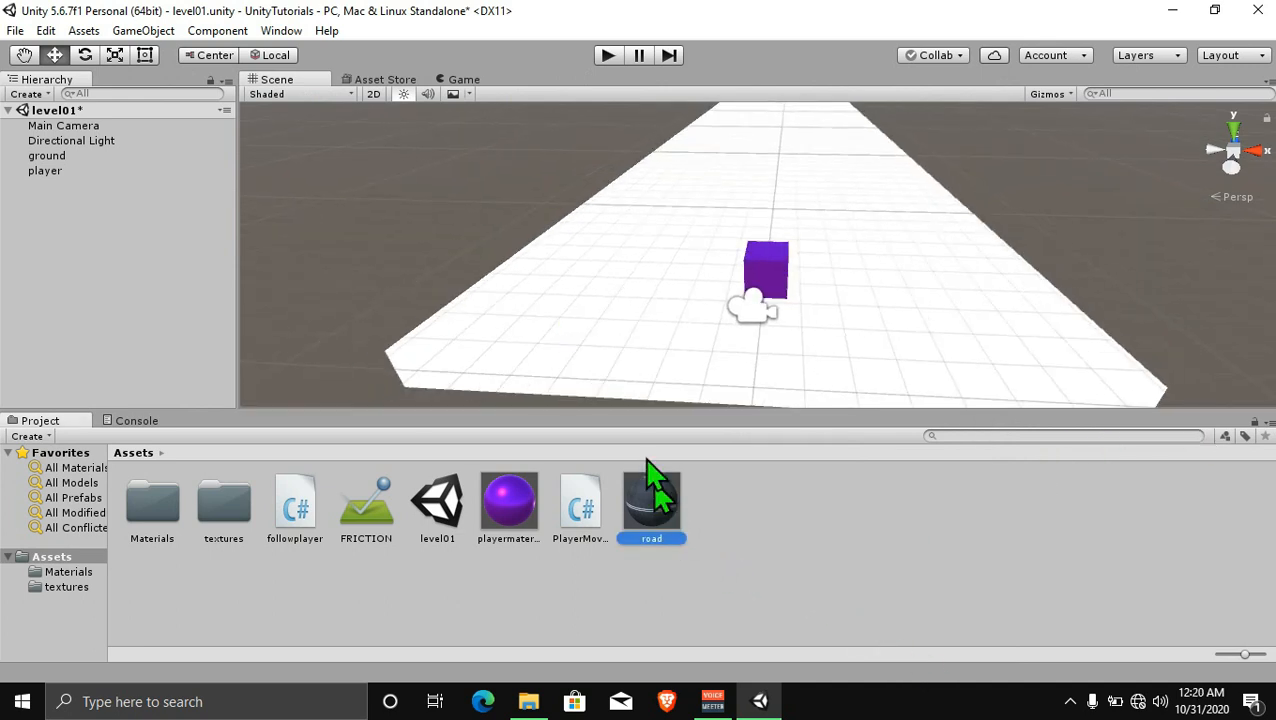
left_click_drag(648, 462, 590, 320)
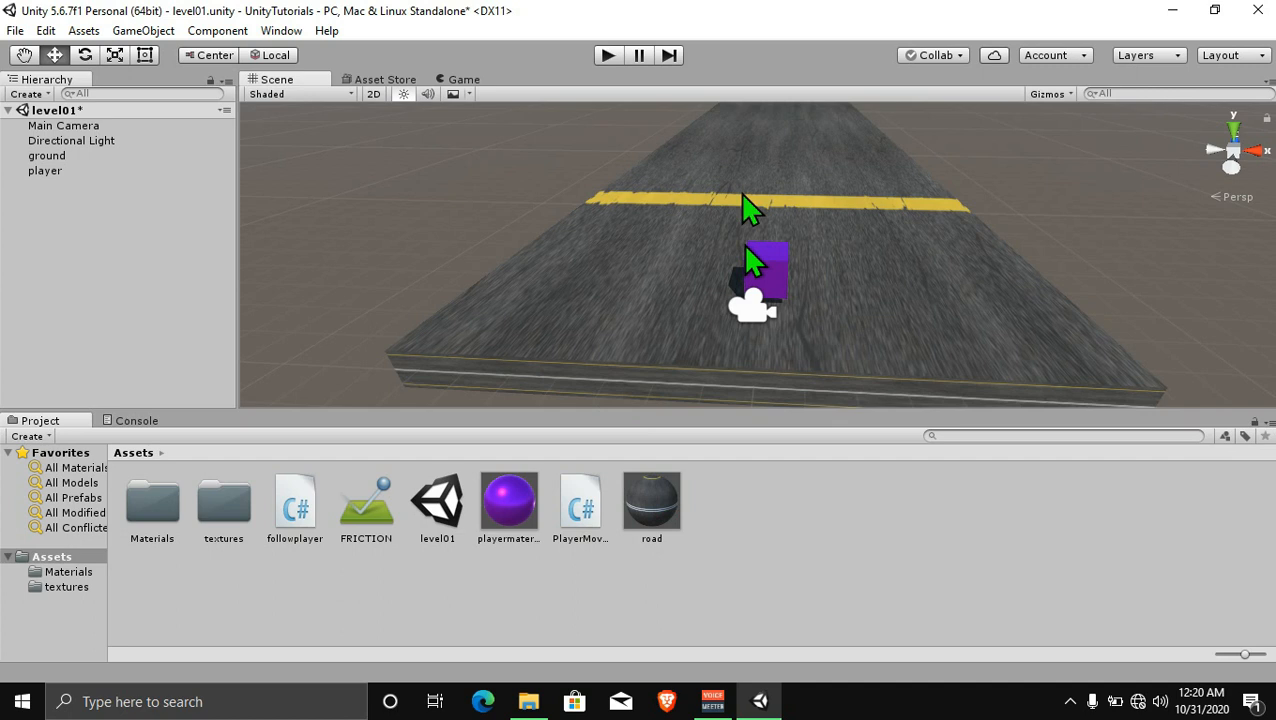
scroll(806, 130, "down", 5)
scroll(806, 128, "down", 6)
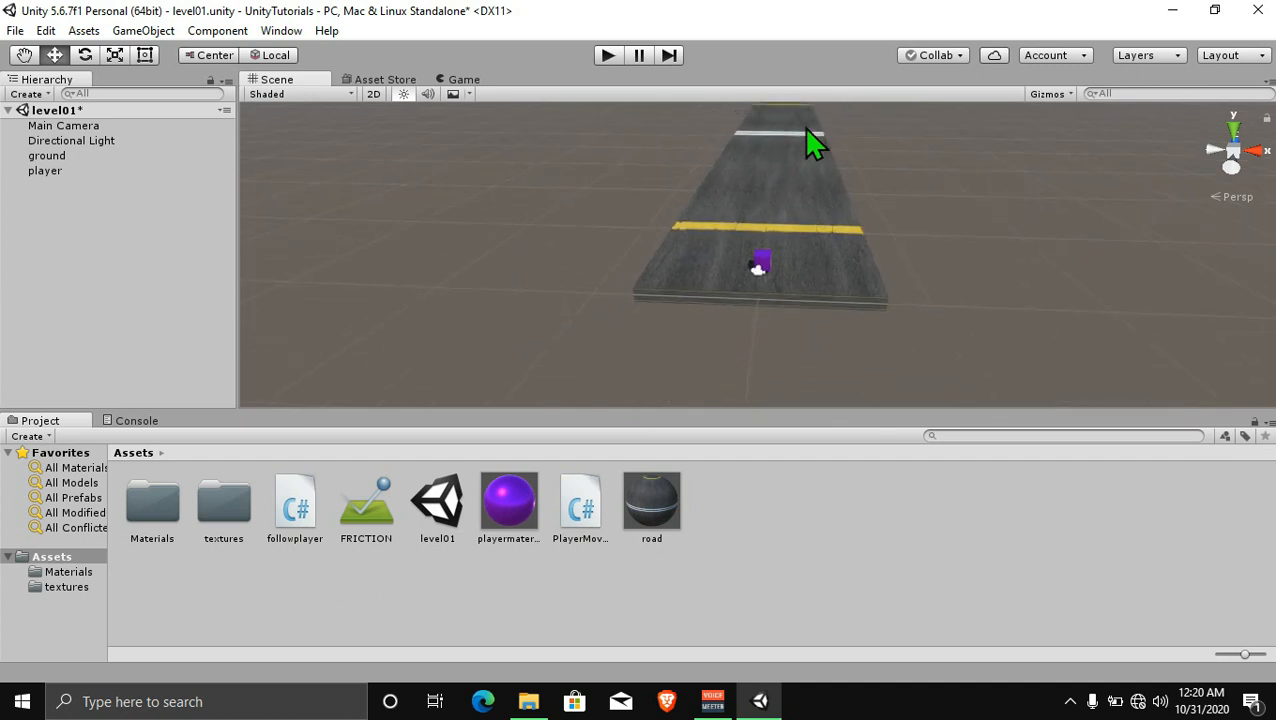
scroll(806, 128, "up", 4)
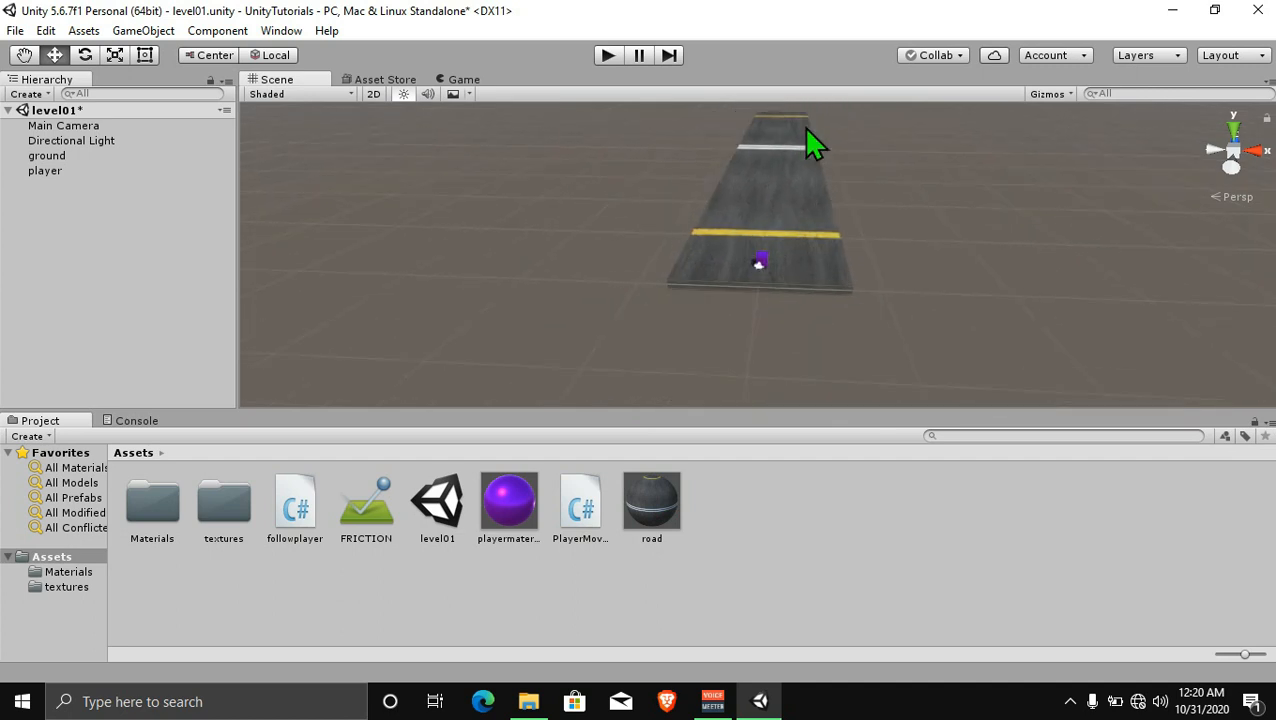
scroll(806, 128, "down", 3)
scroll(806, 128, "up", 4)
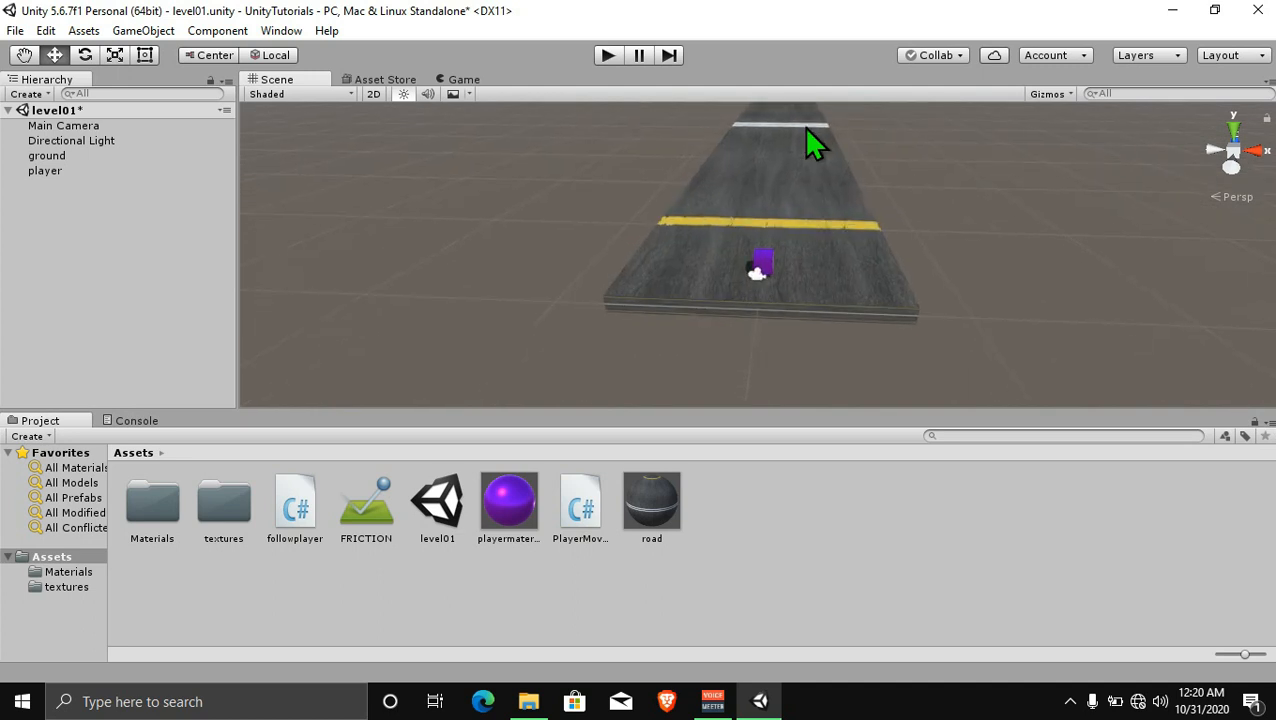
scroll(806, 128, "up", 2)
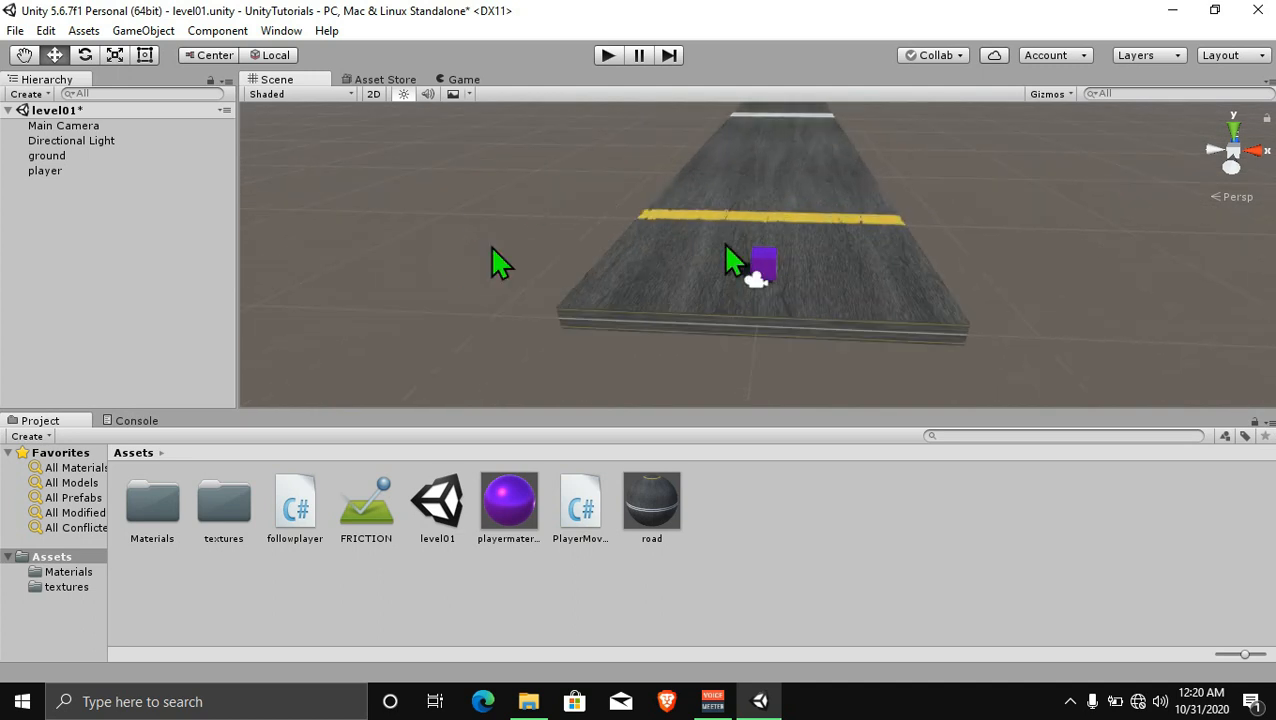
Step: Reopen the Inspector, dock it beside the Scene view, widen it and show the road material's settings
left_click(279, 31)
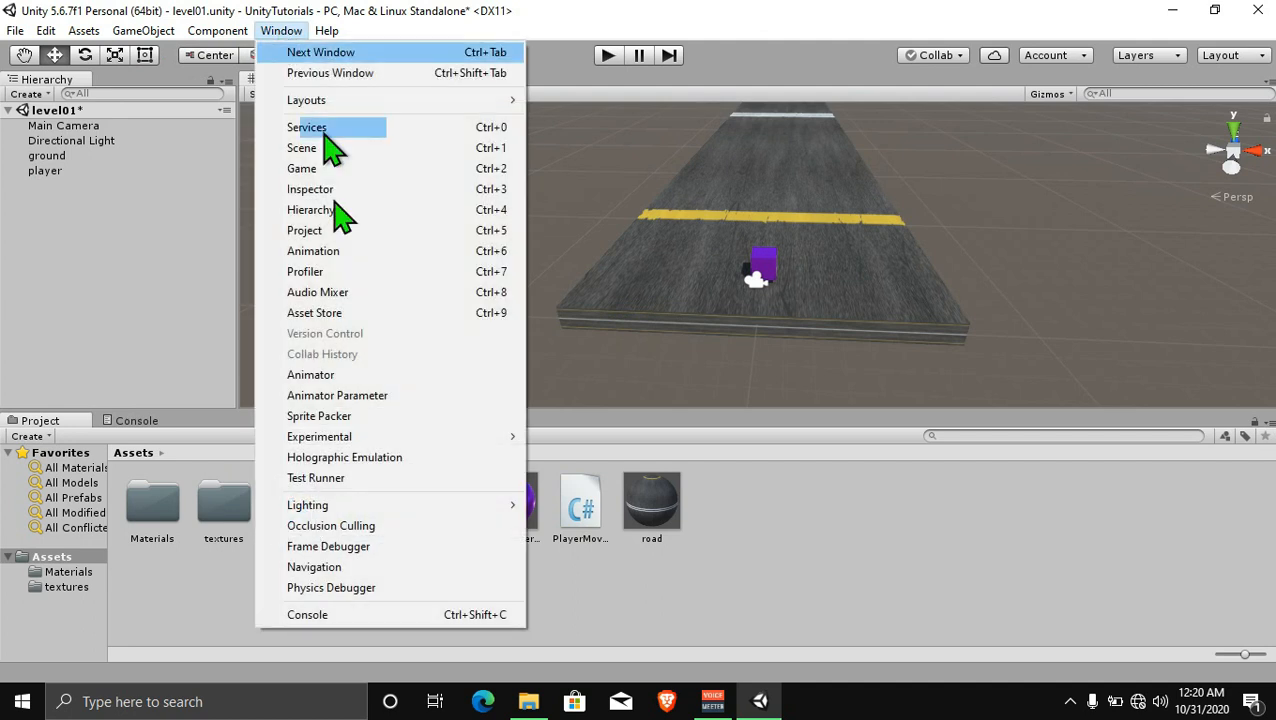
left_click(362, 190)
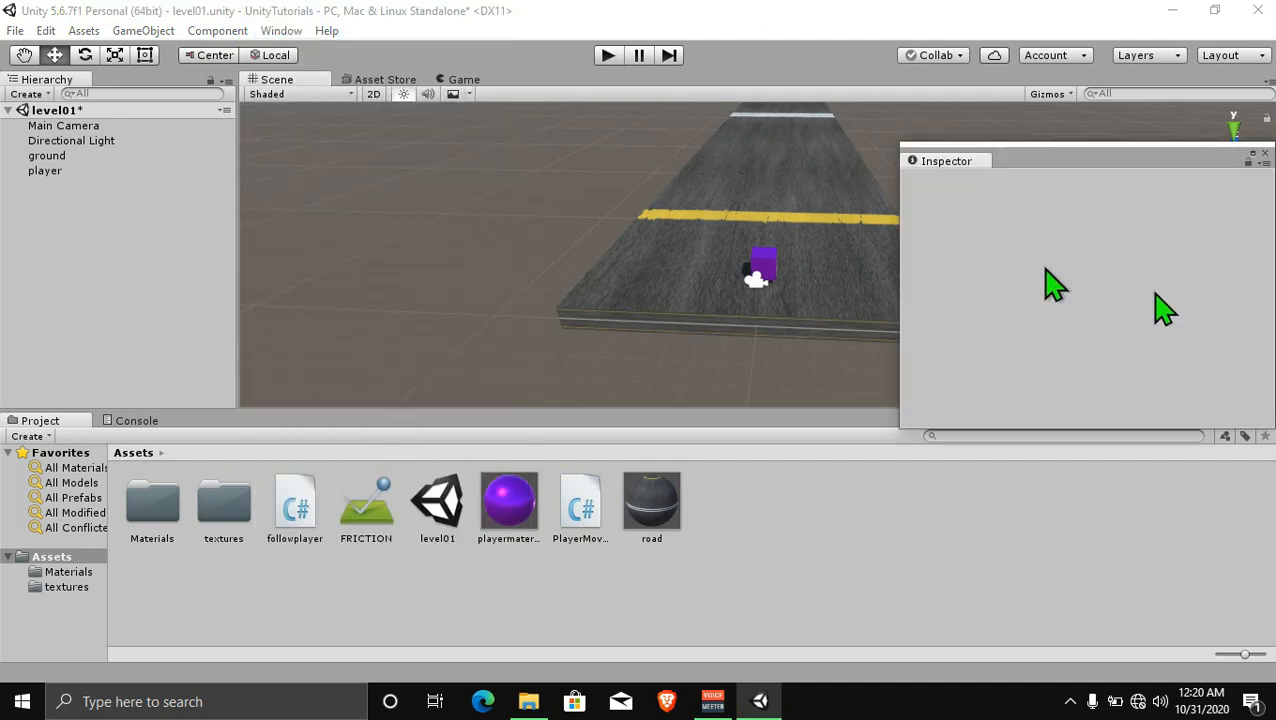
left_click_drag(938, 167, 1234, 190)
left_click_drag(975, 393, 838, 394)
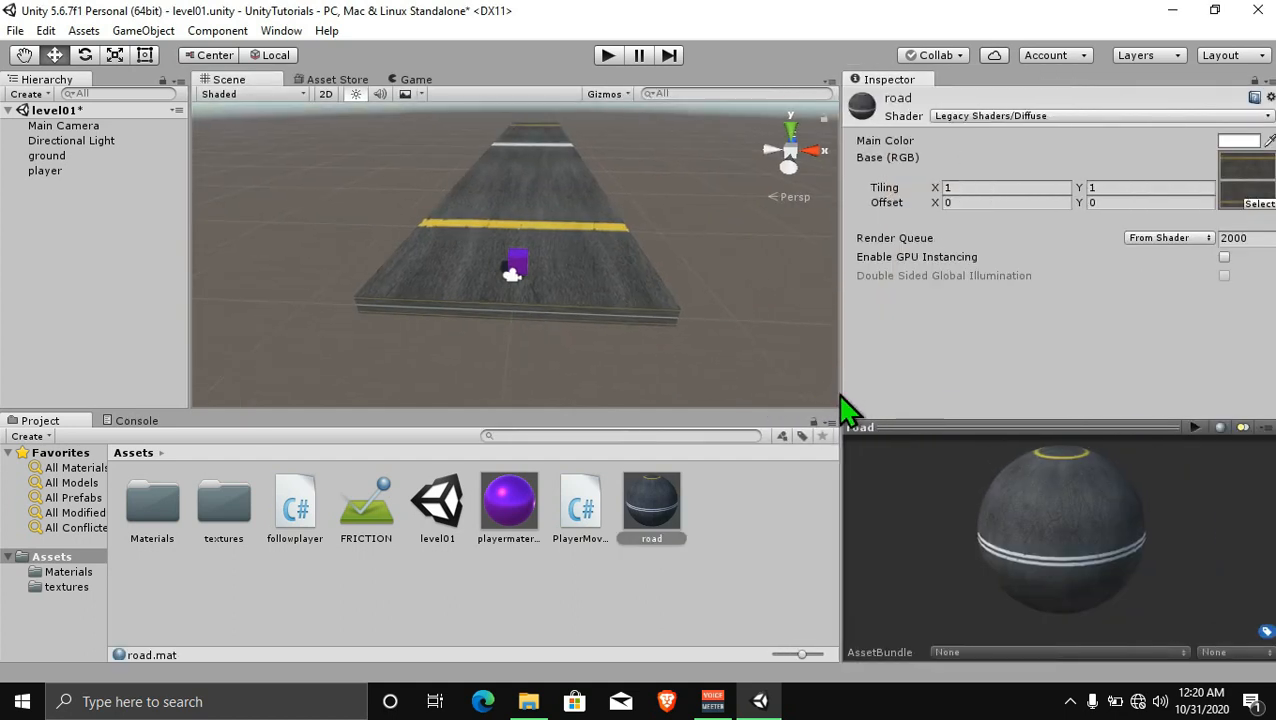
left_click(650, 522)
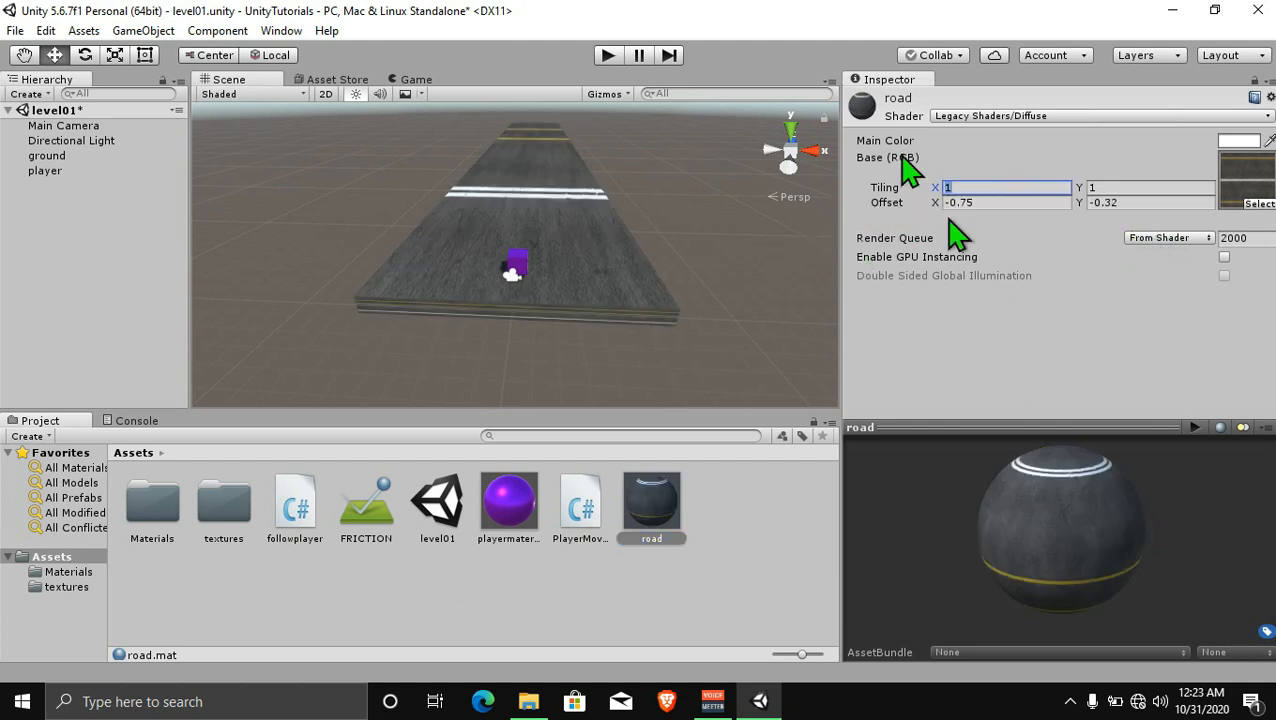
Step: Try stretching the road material's base texture tiling to X 6.25 and Y 2.12
left_click(948, 188)
left_click_drag(935, 187, 952, 197)
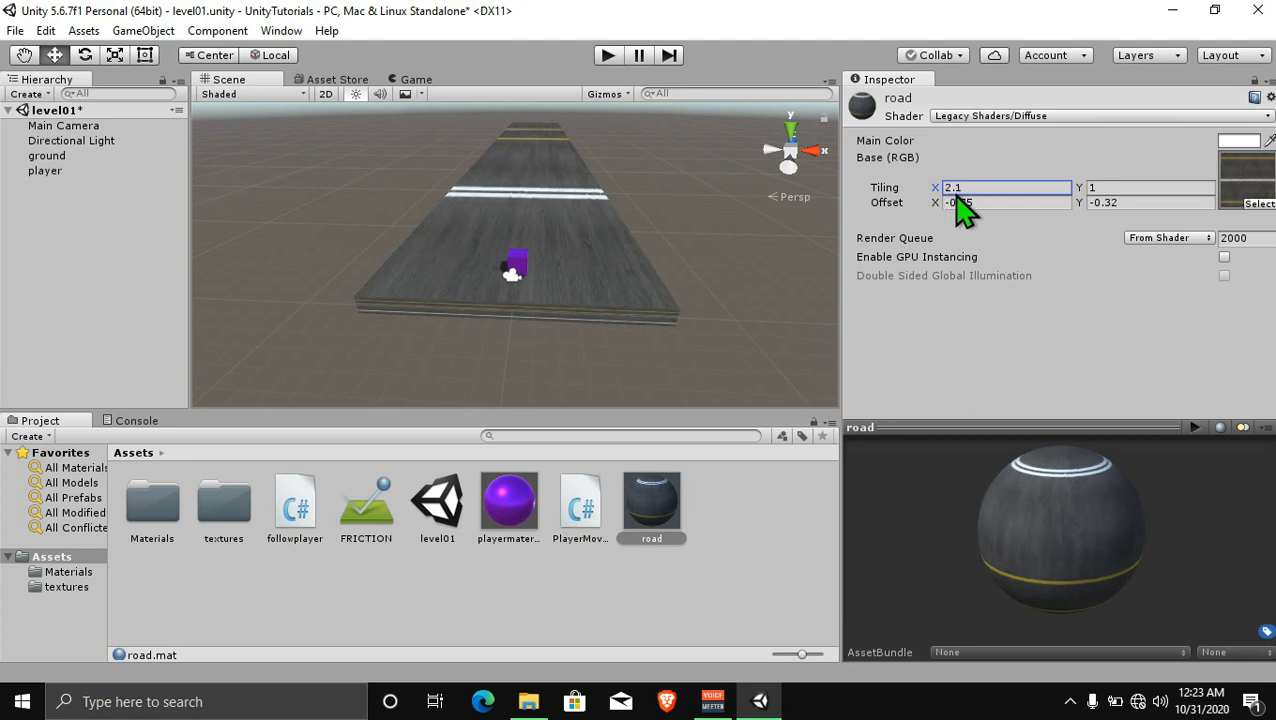
left_click_drag(933, 190, 1014, 214)
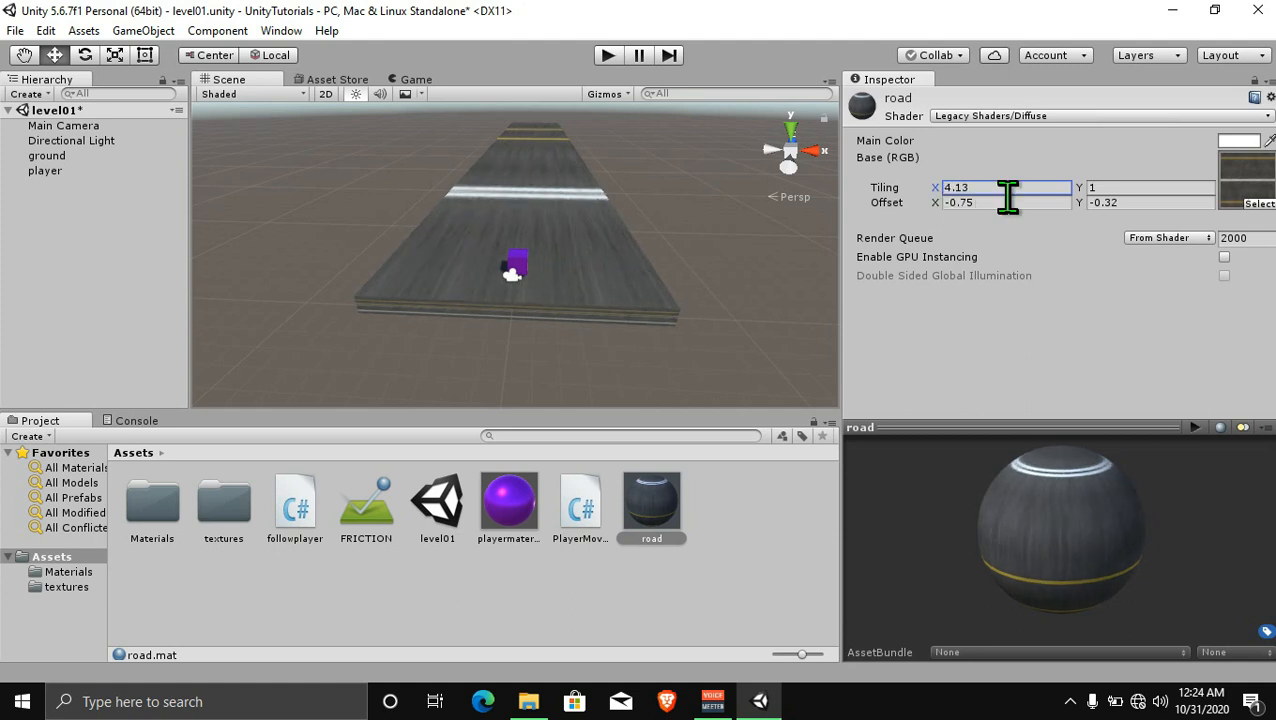
left_click_drag(955, 192, 987, 197)
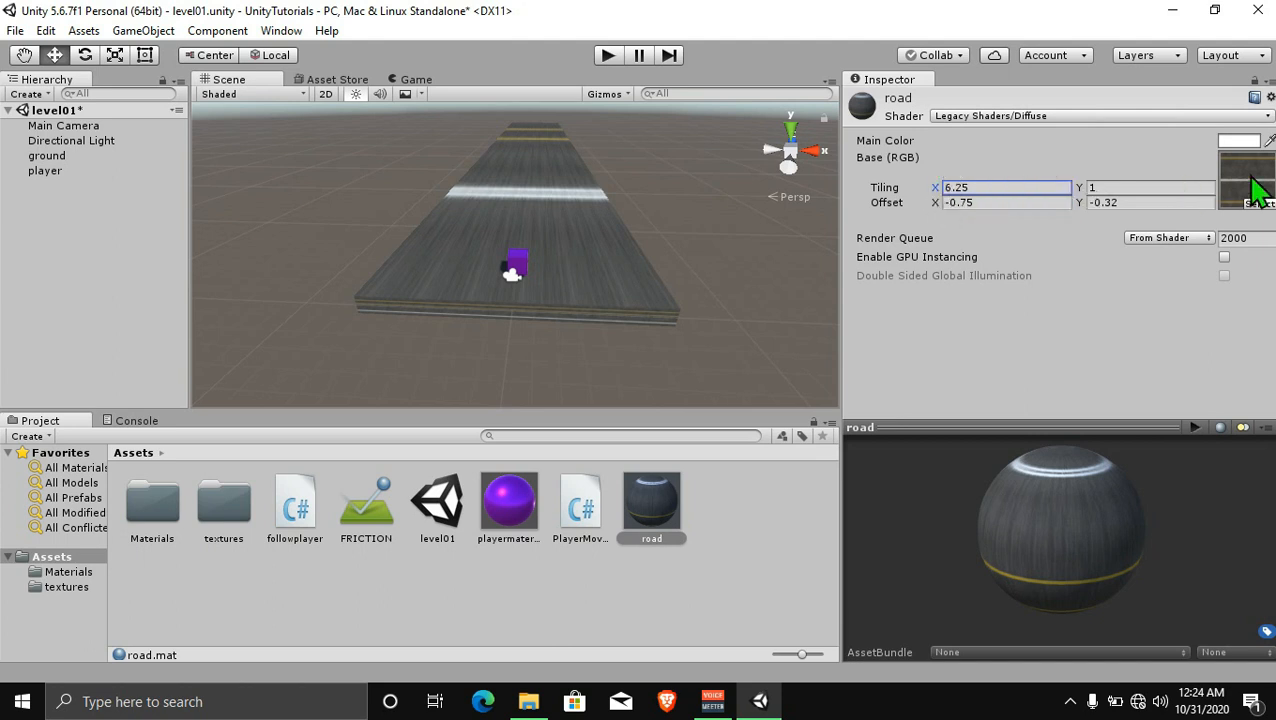
mouse_move(1078, 188)
left_mouse_down()
mouse_move(1148, 188)
mouse_move(1075, 188)
mouse_move(1103, 187)
left_mouse_up()
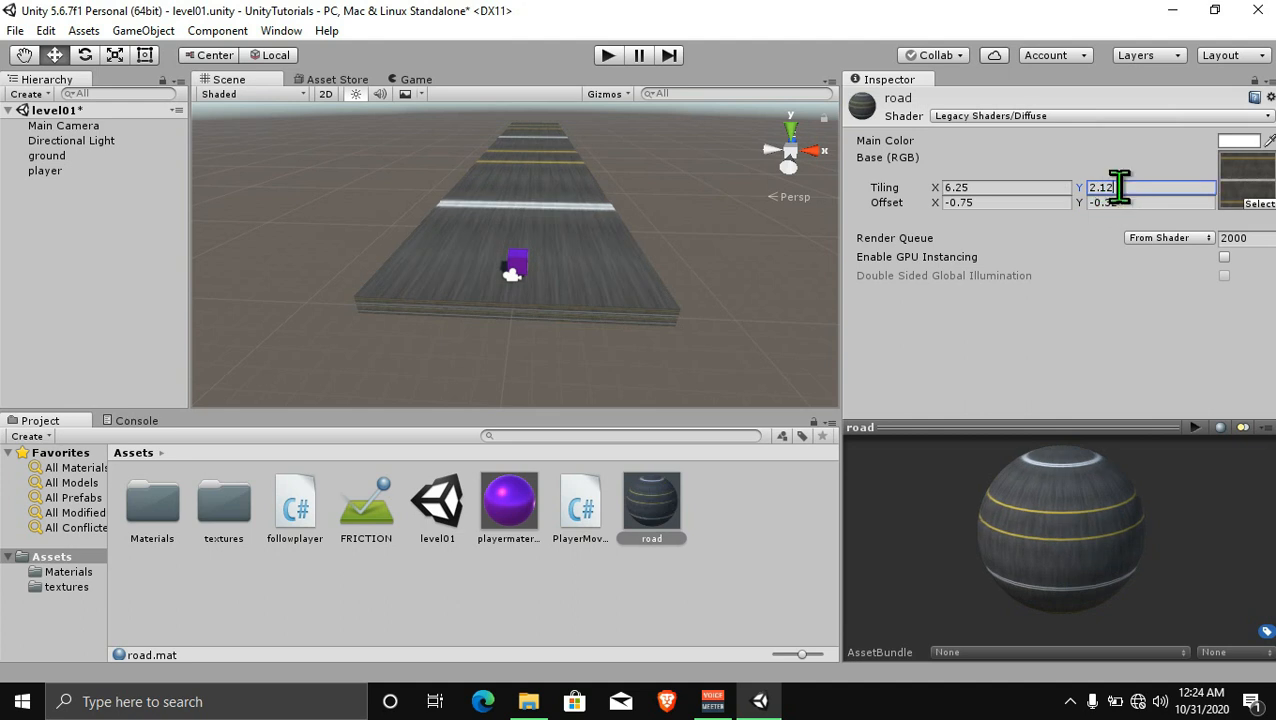
Step: Reset the road material's tiling to X 1, Y 1 and its offset to X 0, Y 0
type("1")
left_click(1030, 205)
left_click(1010, 188)
type("1")
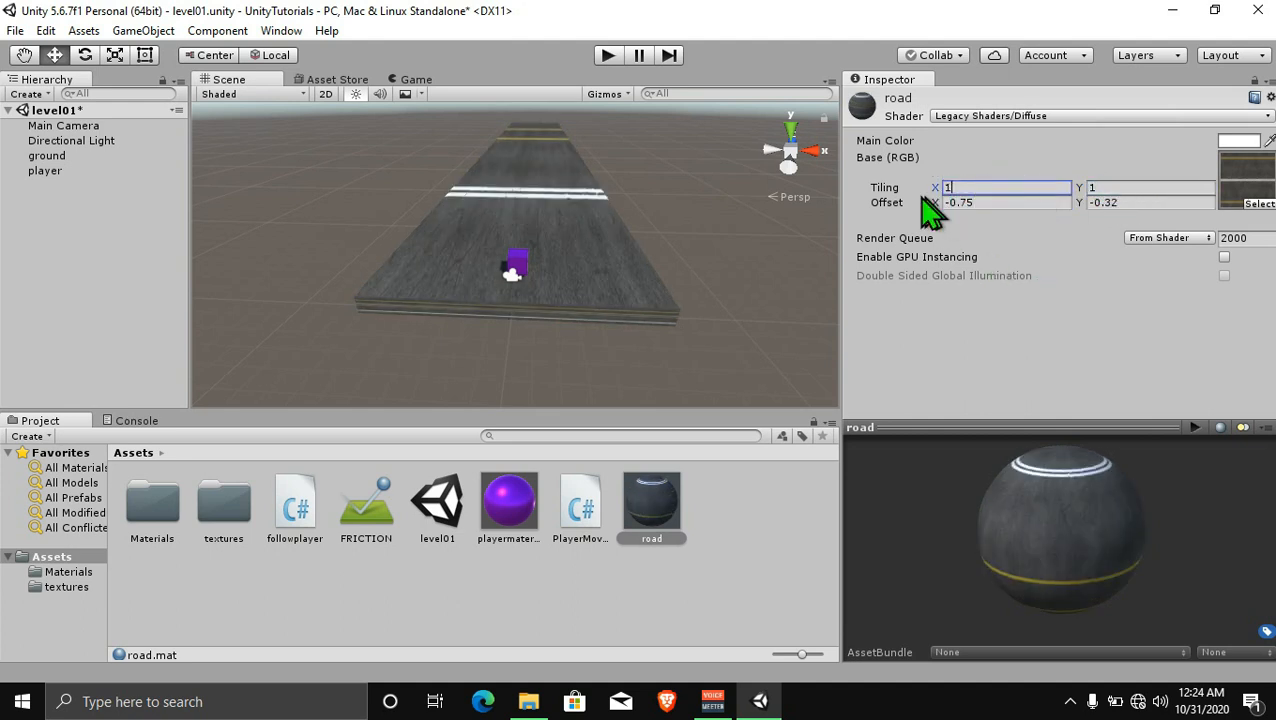
left_click_drag(931, 203, 911, 293)
type("0")
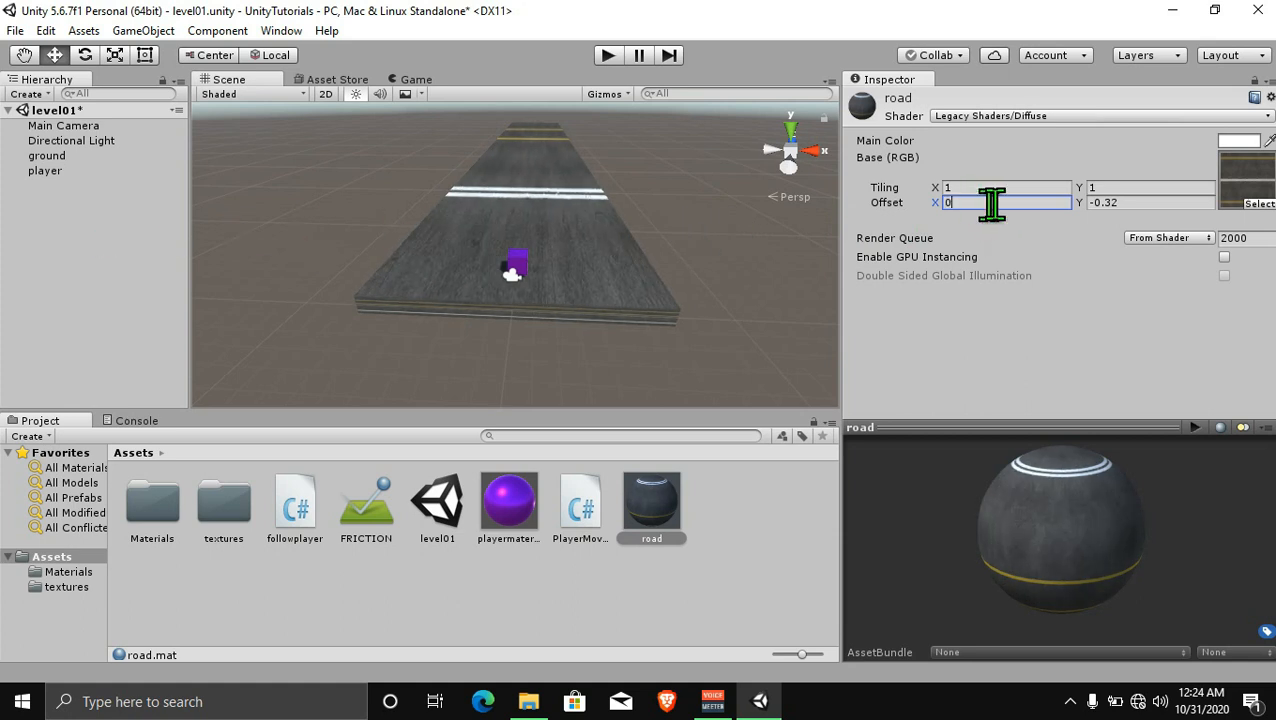
left_click(1163, 201)
type("0")
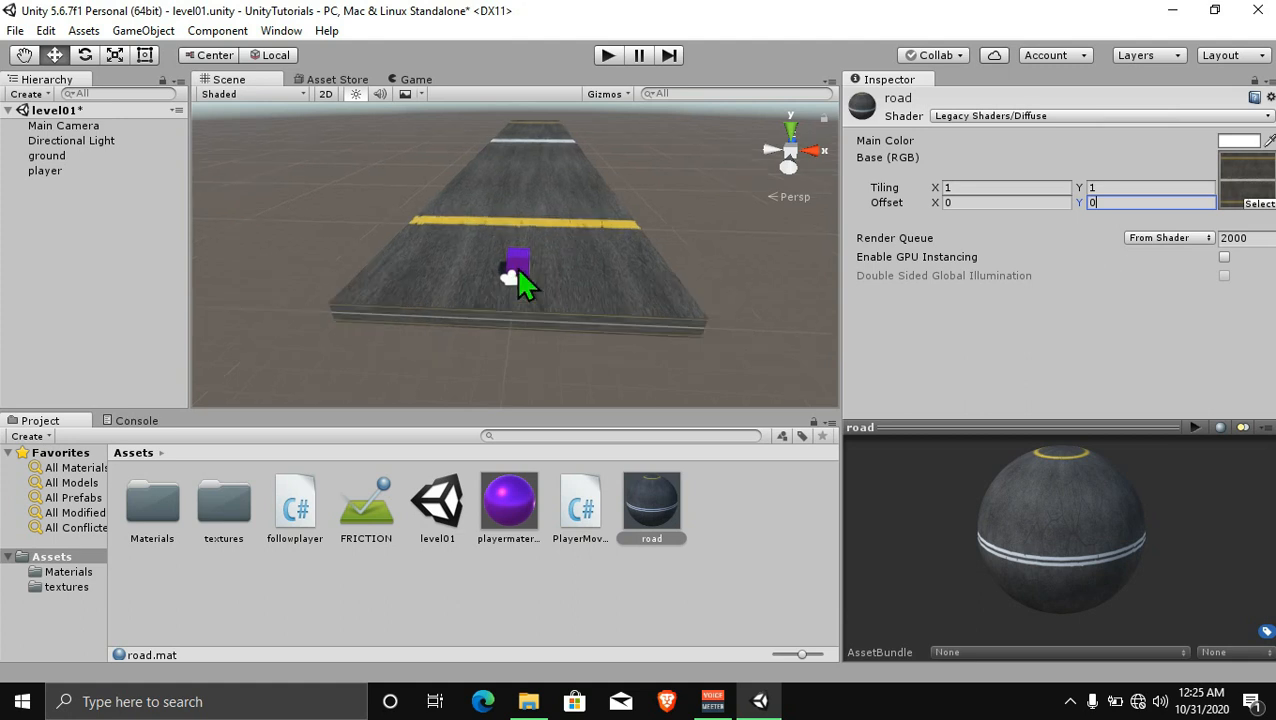
Step: Select the ground and rotate it about its Y axis to about 86.7 degrees
scroll(516, 266, "up", 4)
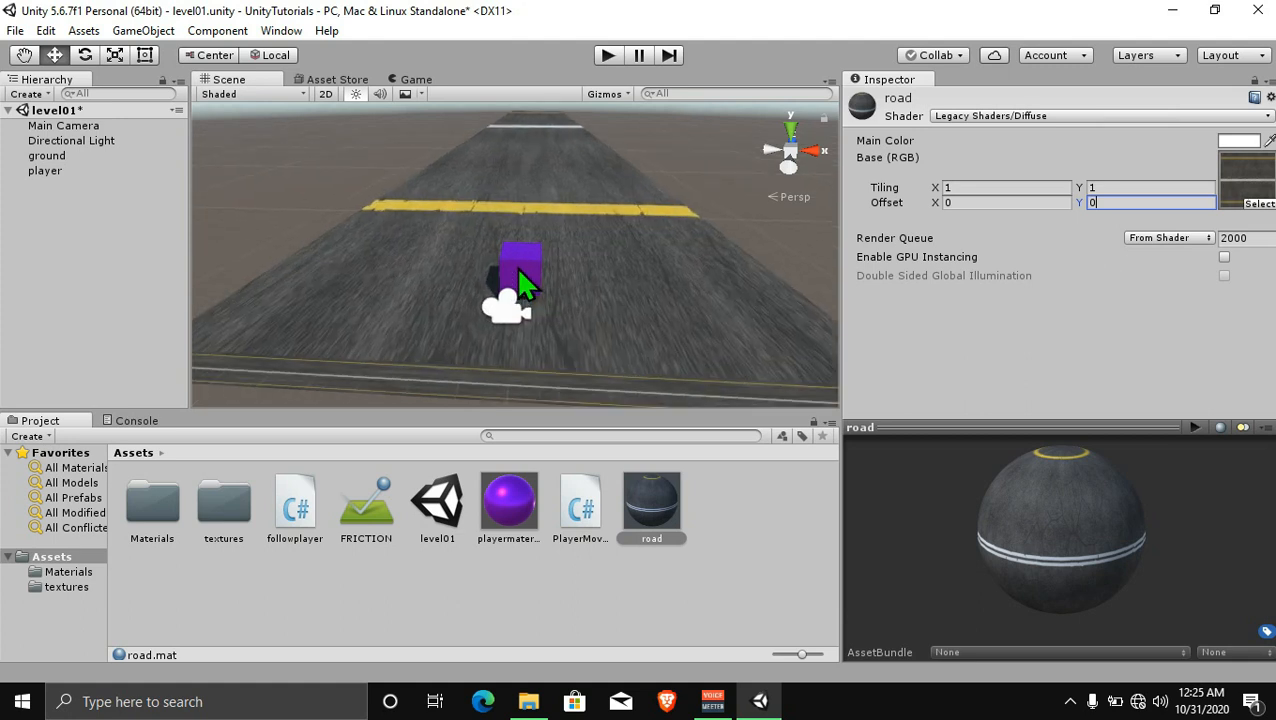
scroll(521, 194, "down", 4)
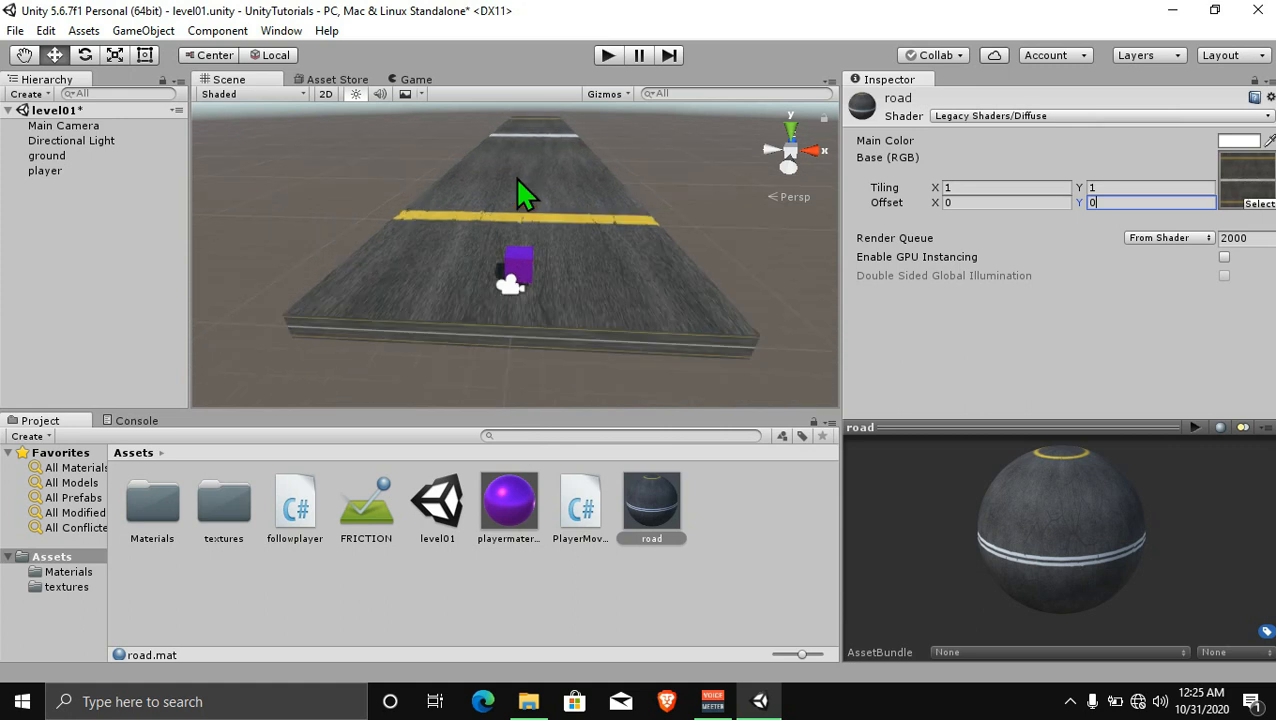
scroll(523, 193, "down", 2)
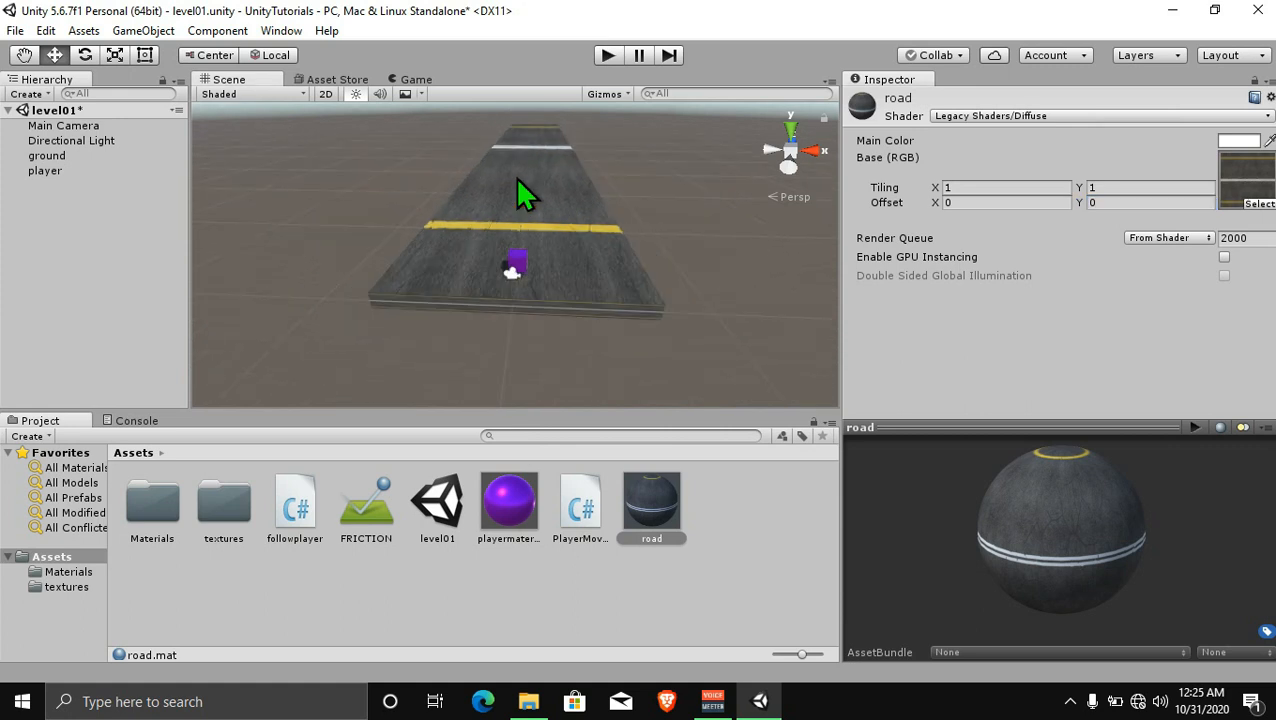
left_click(516, 180)
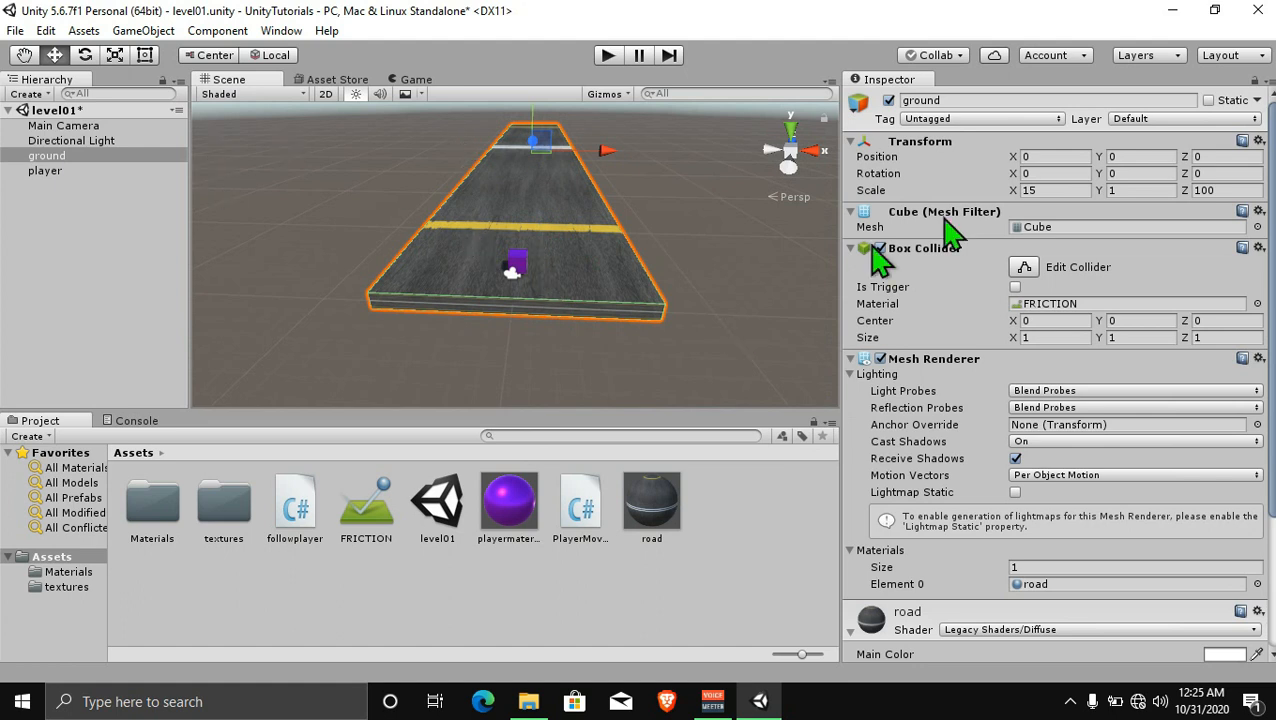
left_click(1042, 192)
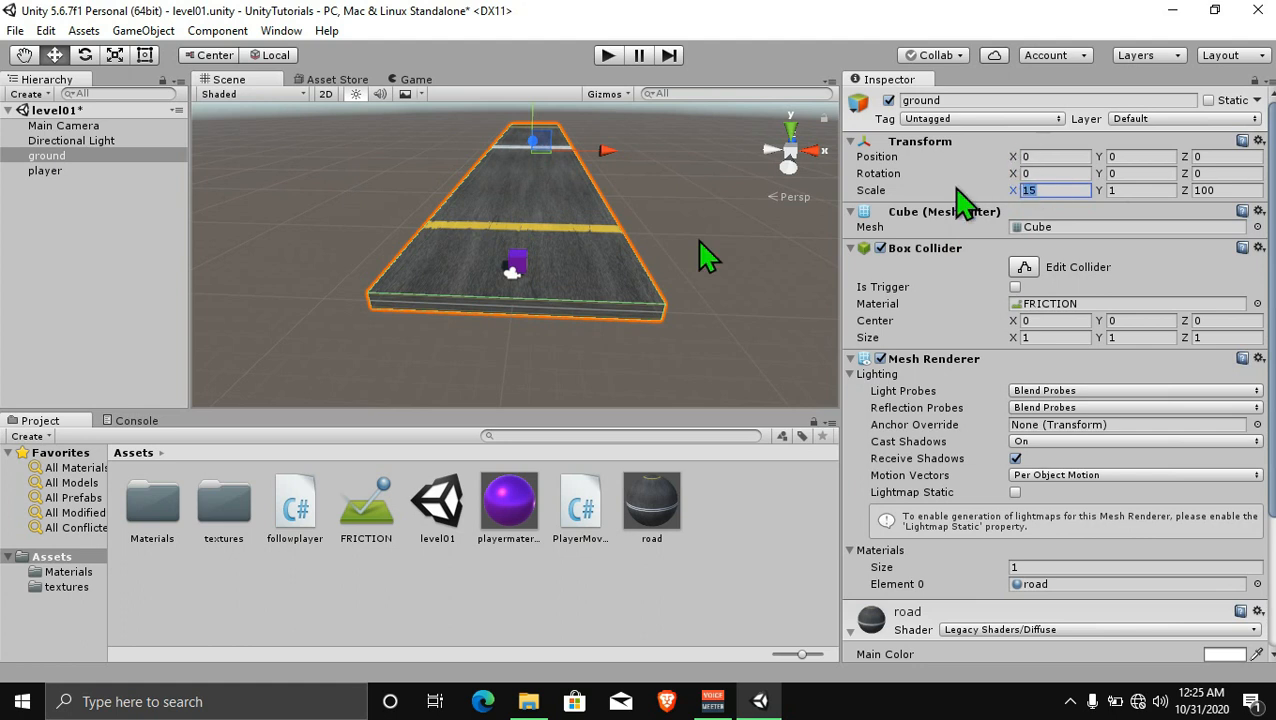
key("e")
left_click_drag(586, 162, 393, 153)
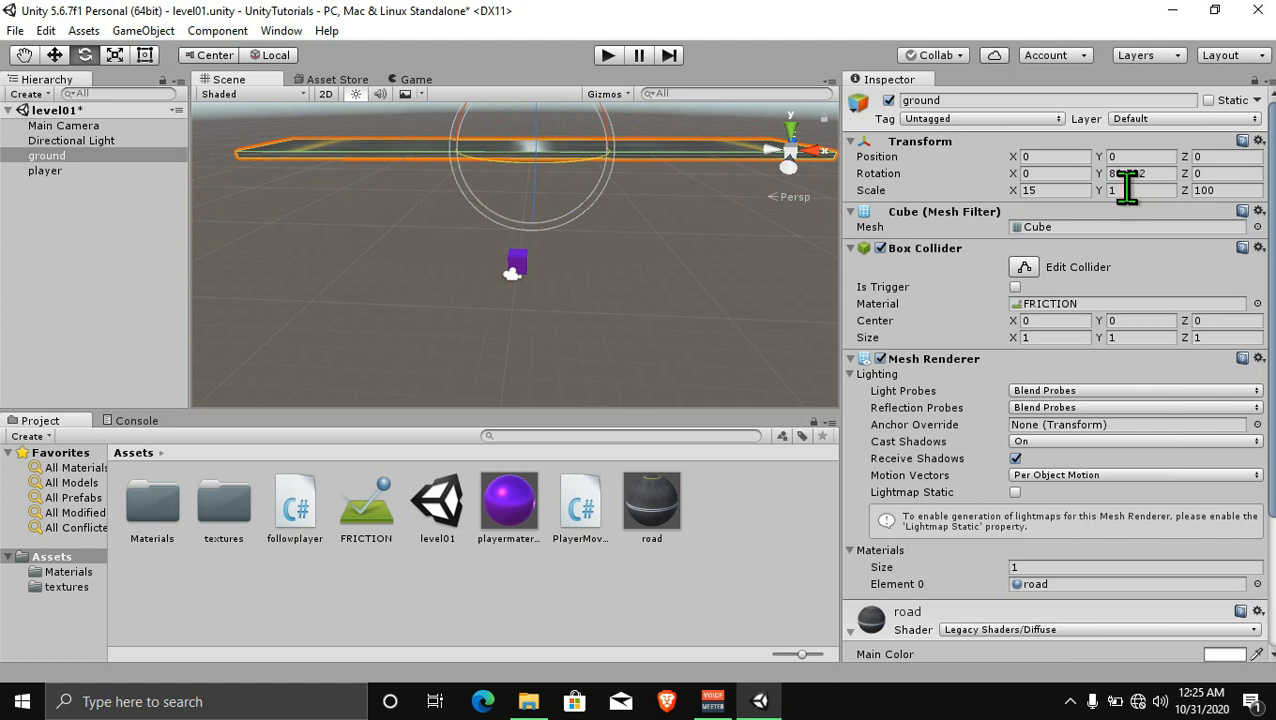
Step: Swap the ground's length and width by setting its scale to X 100 and Z 15
left_click(1011, 192)
type("100")
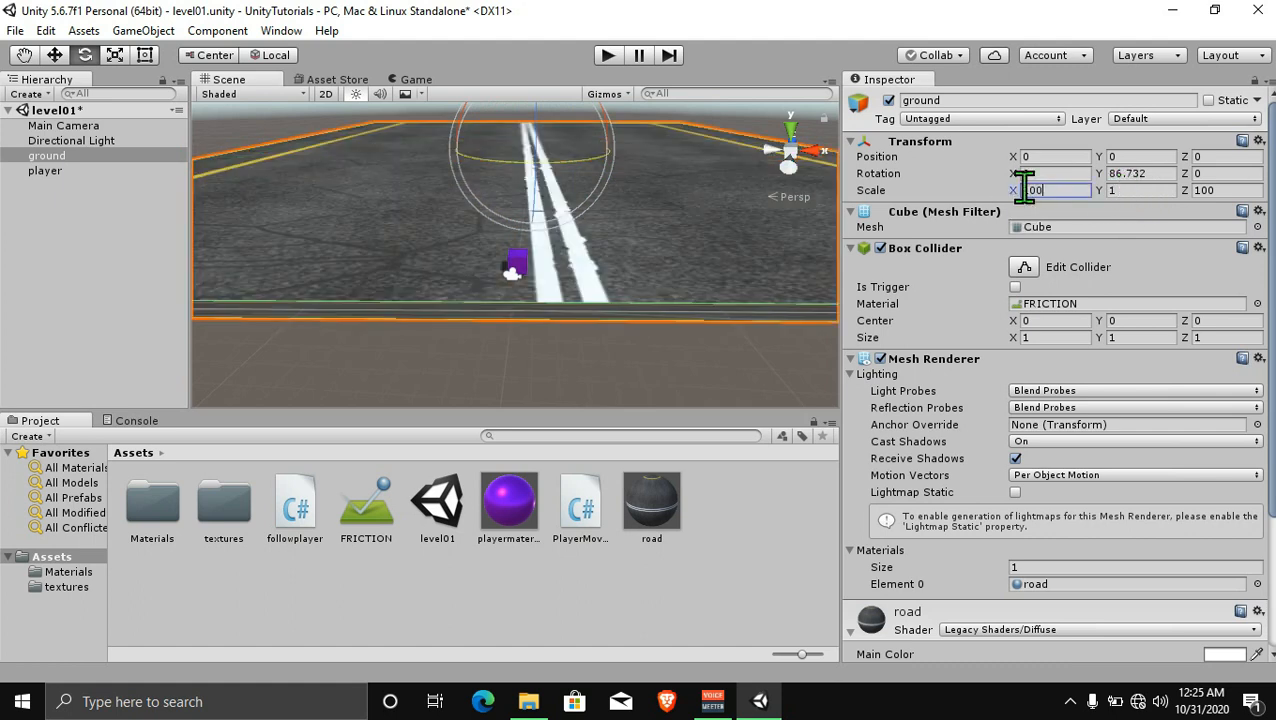
left_click(1230, 191)
type("1")
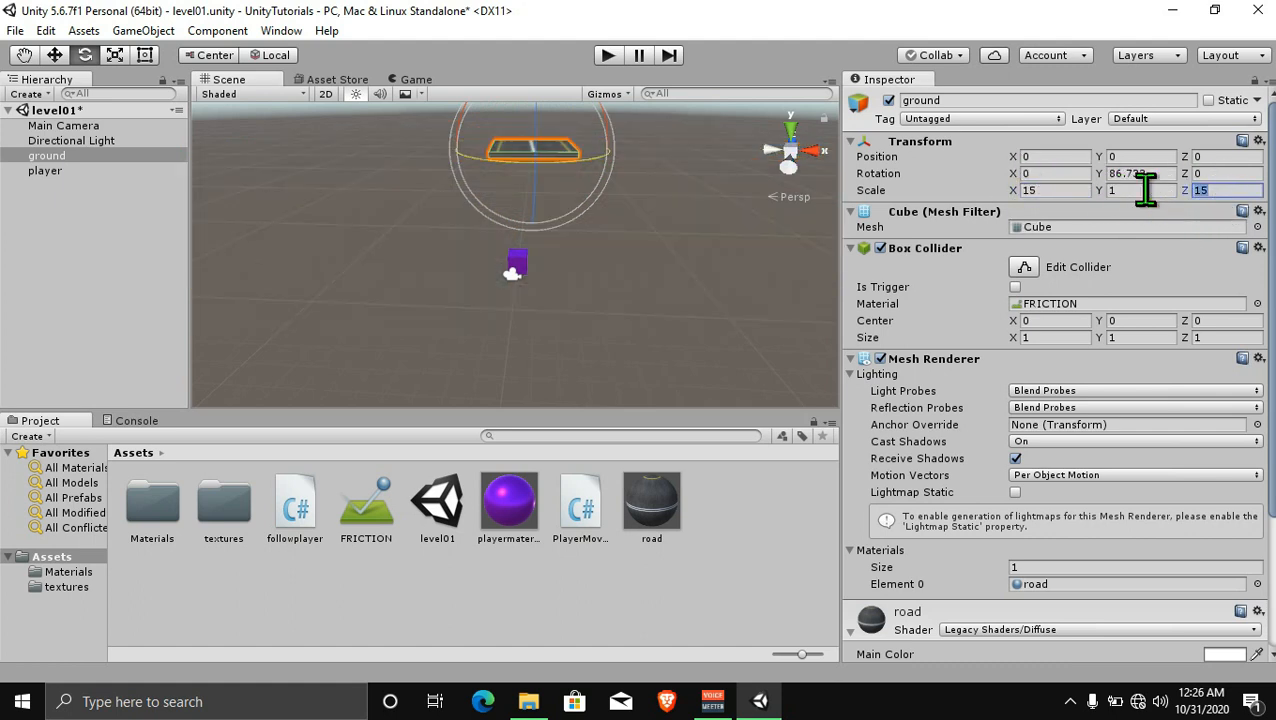
type("5")
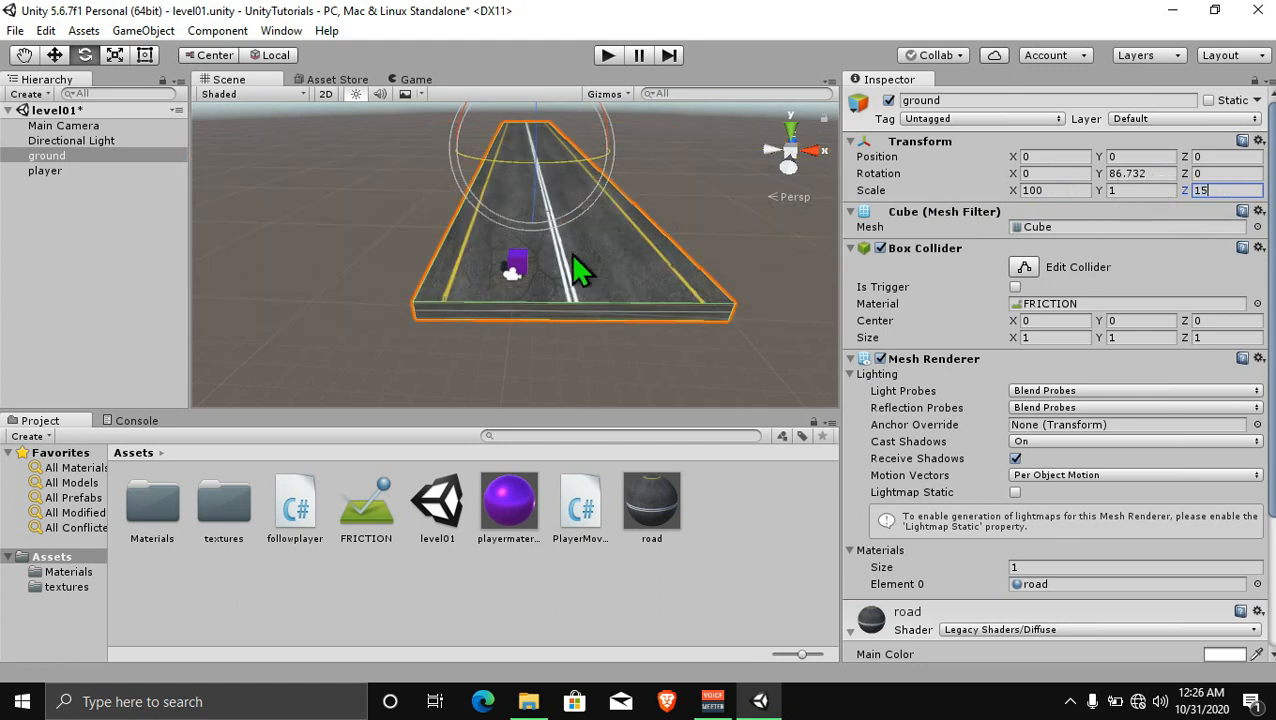
Step: Set the ground's scale back to X 15 and Z 100
left_click(1045, 191)
type("15")
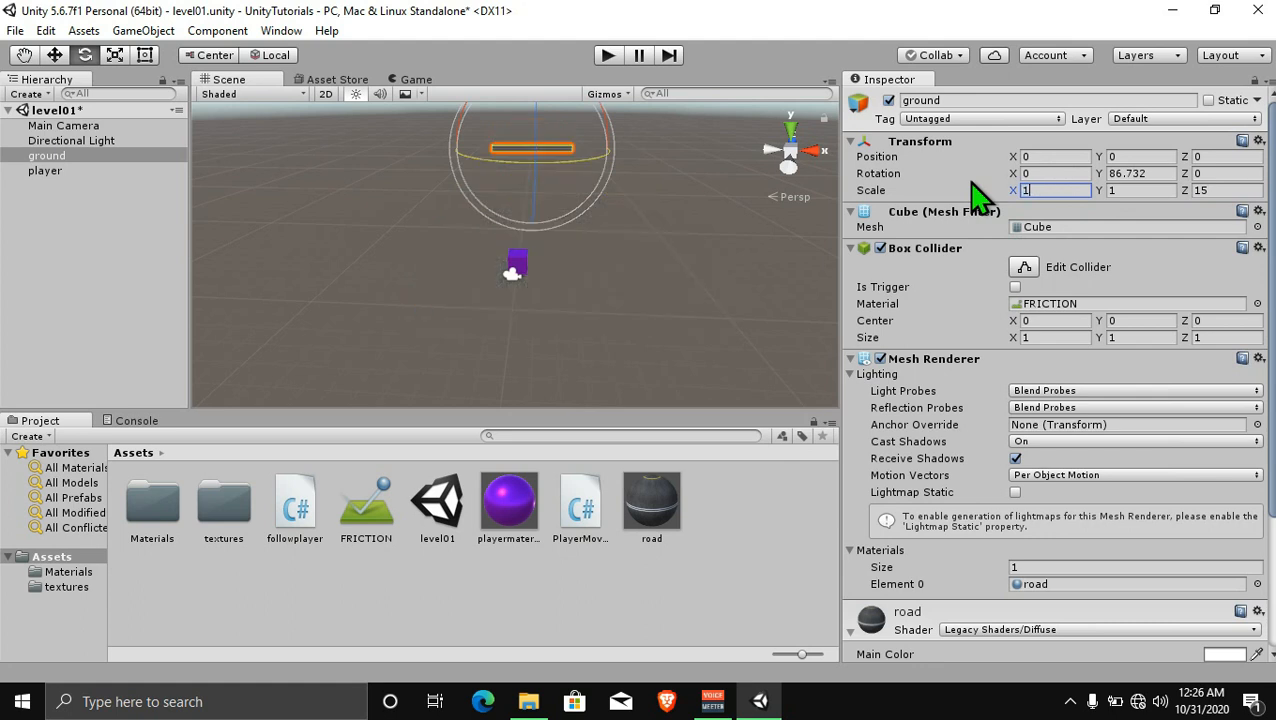
type("100")
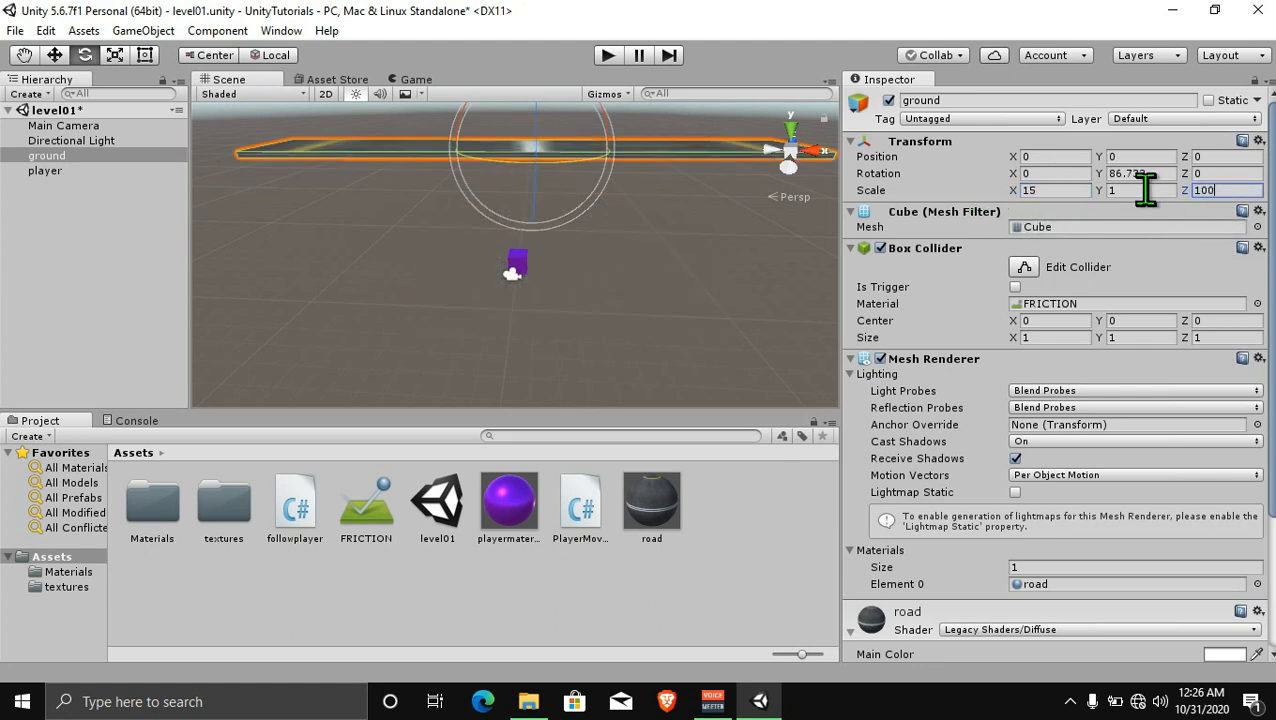
Step: Set the ground's scale to X 100 and Z 15, and deselect it
key("BackSpace")
key("BackSpace")
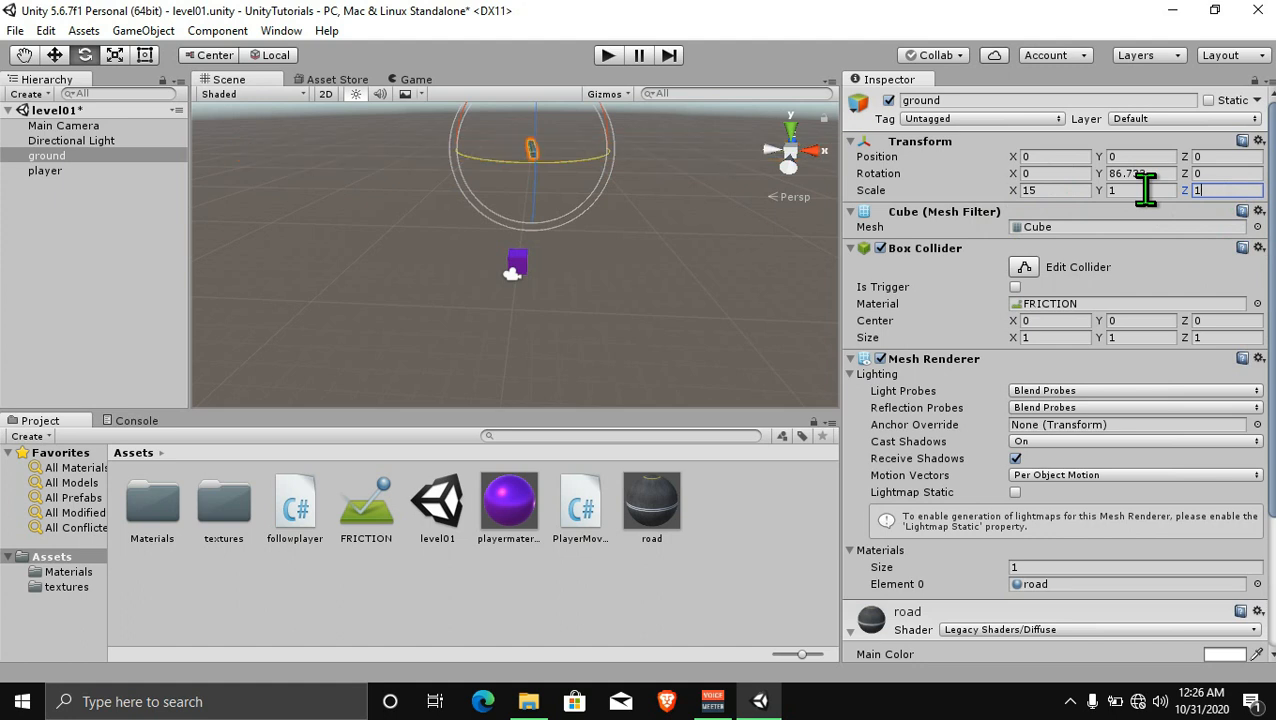
type("5")
left_click(1058, 190)
type("100")
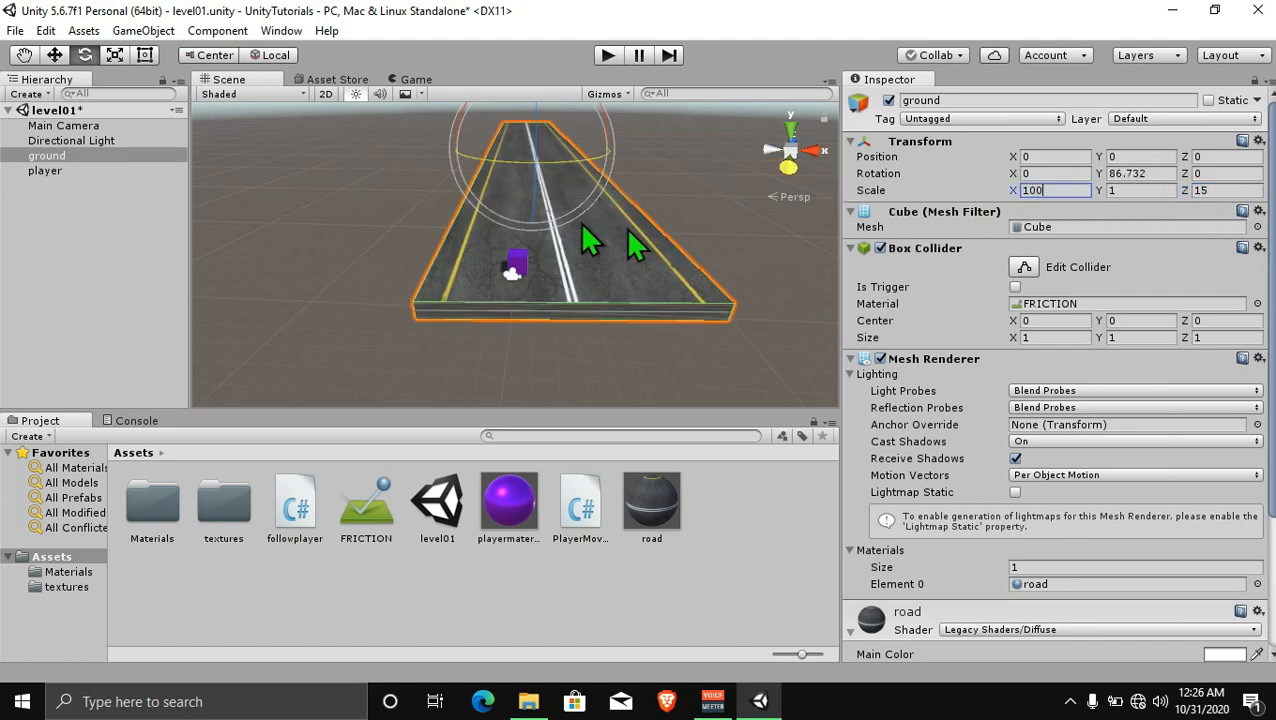
left_click(752, 262)
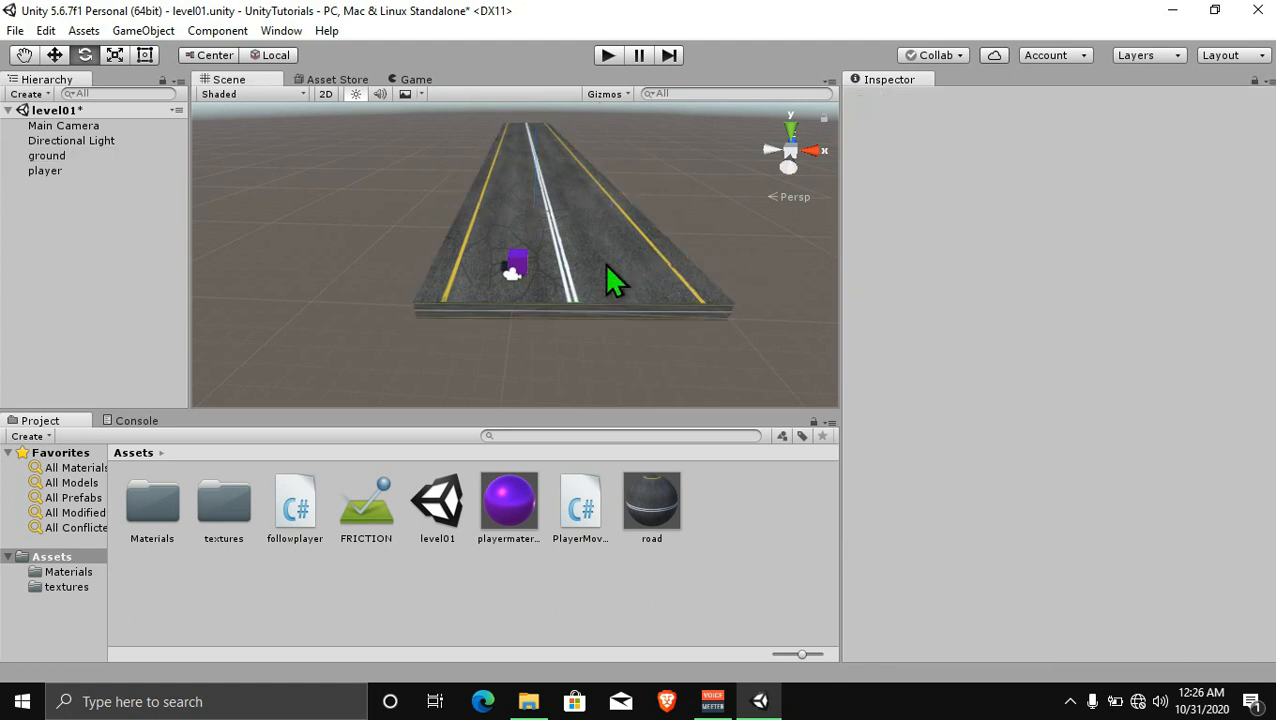
Step: Select the road material and try a tiling of X 102.7 and Y 5.51 on the ground
left_click_drag(598, 262, 592, 241, "alt")
key("w")
right_click_drag(592, 241, 655, 370)
left_click(662, 528)
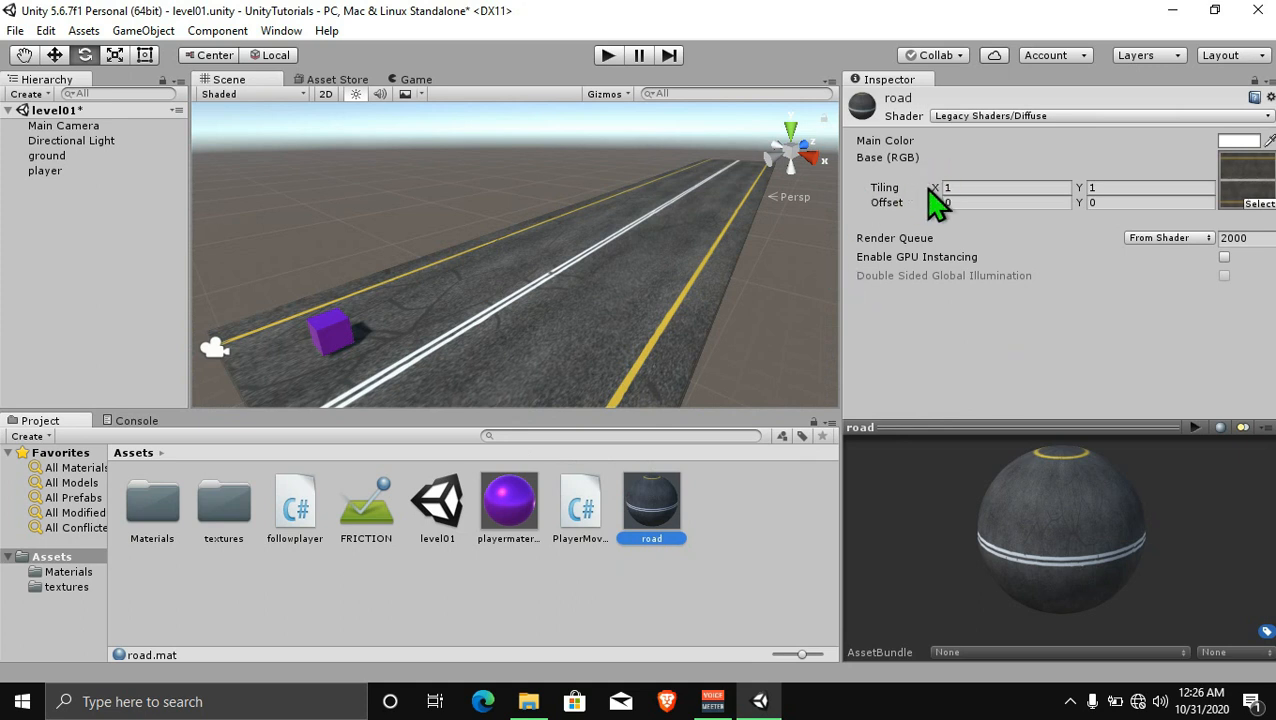
left_click_drag(940, 195, 305, 236)
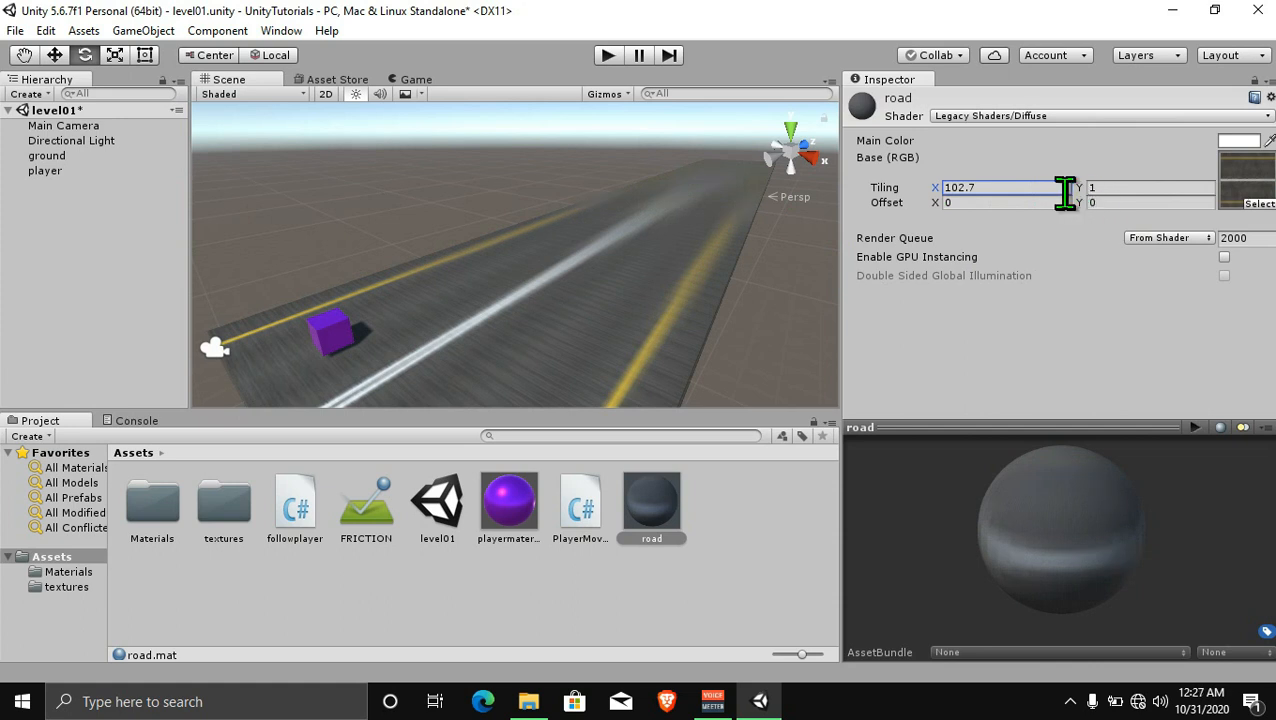
left_click_drag(1080, 188, 1228, 214)
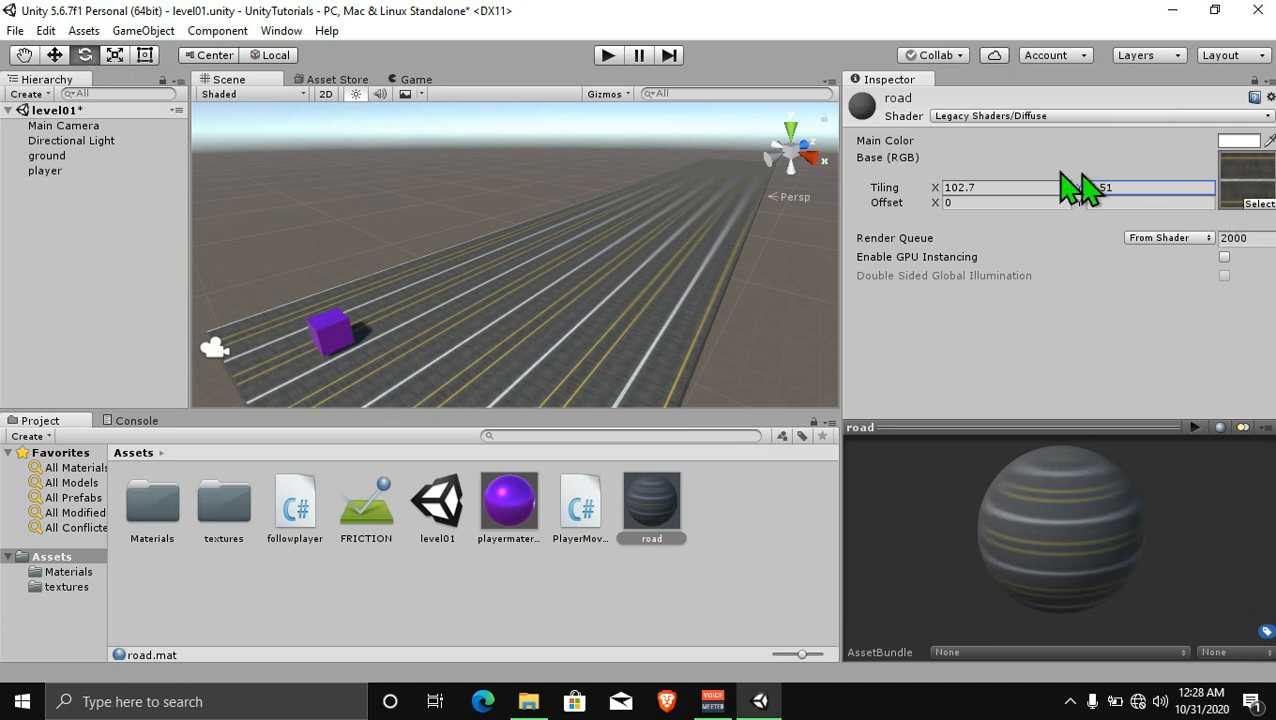
Step: Reset the road material's tiling to X 1 and Y 1
left_click(1001, 190)
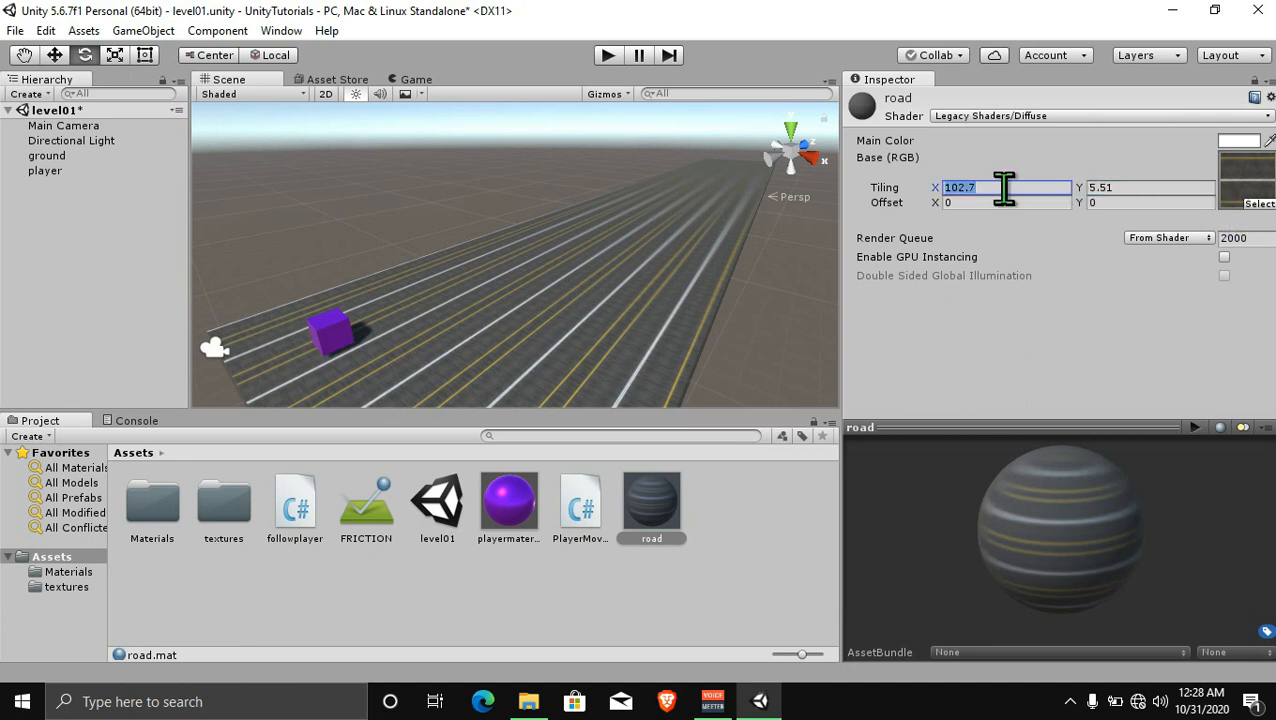
type("1")
left_click(1122, 187)
type("1")
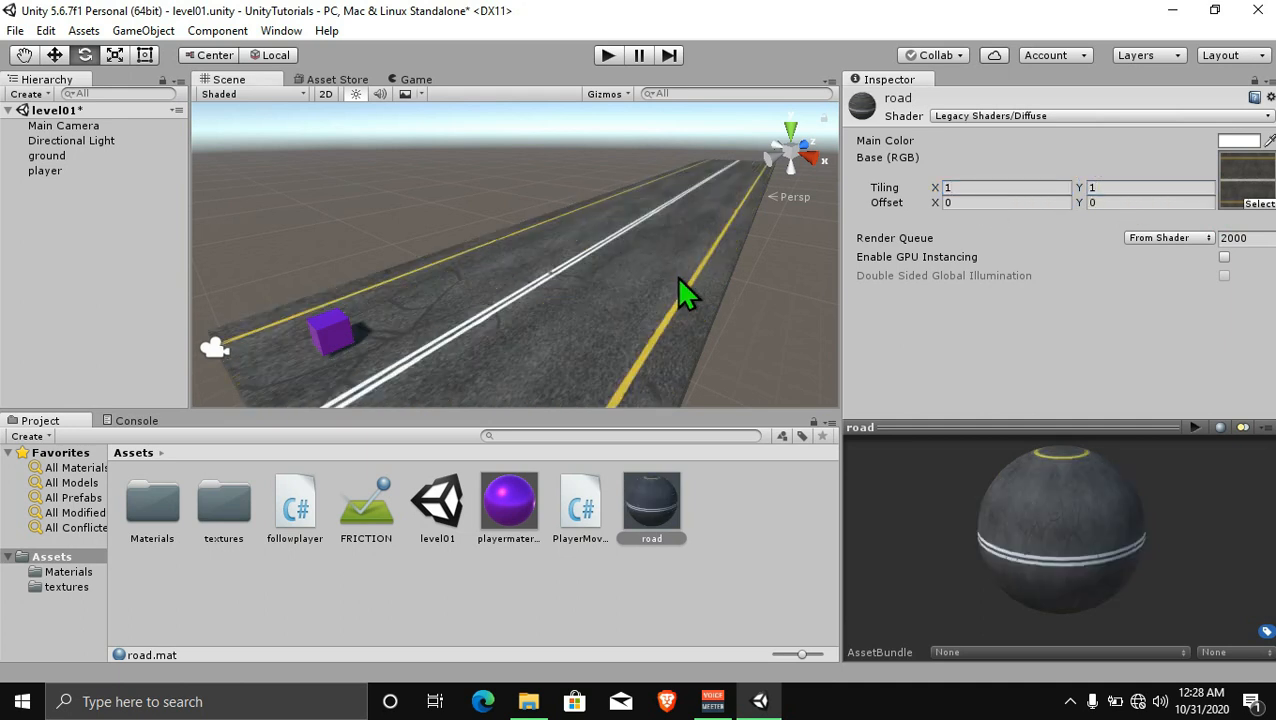
Step: Run the level briefly to test the textured ground, and stop the play mode
left_click(678, 280)
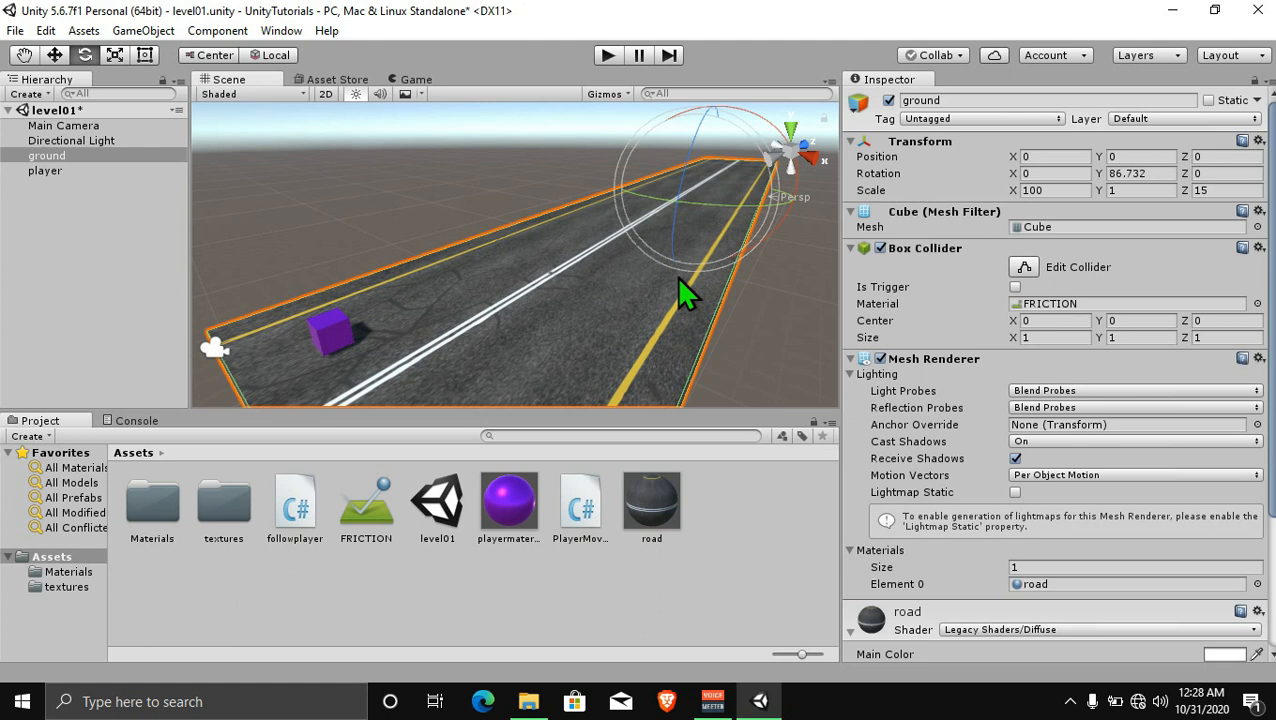
left_click(709, 530)
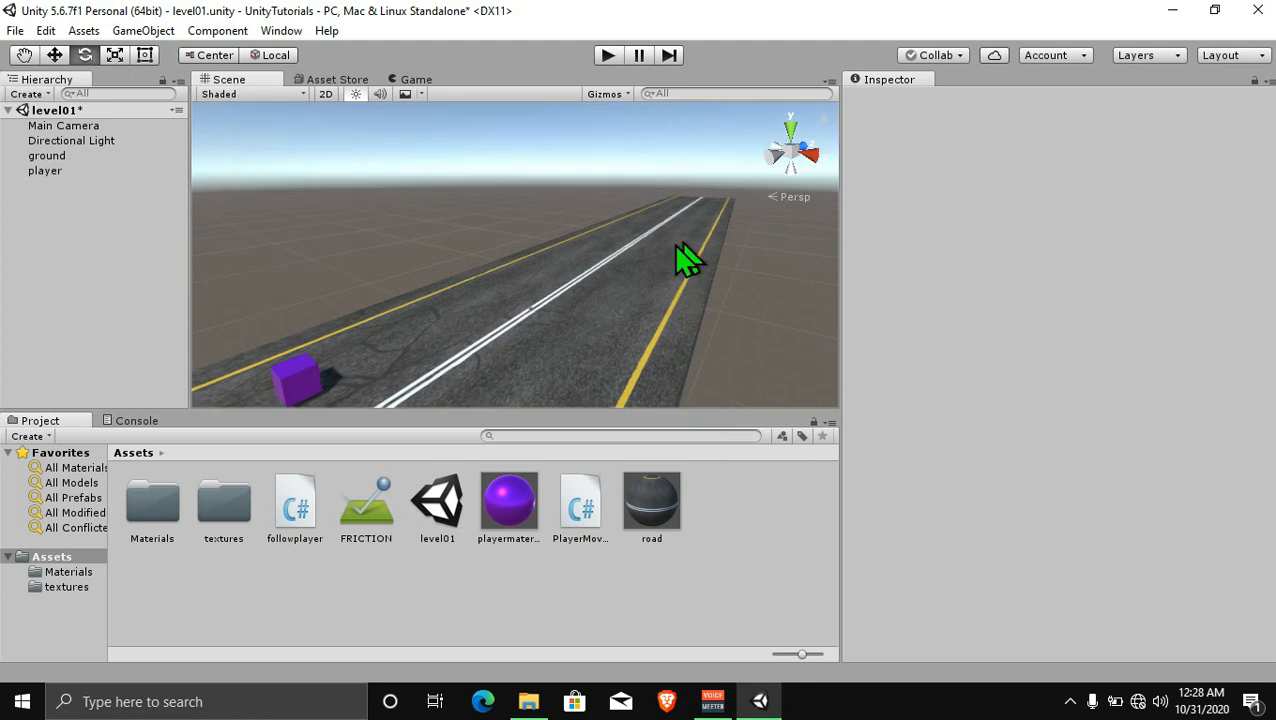
left_click(655, 515)
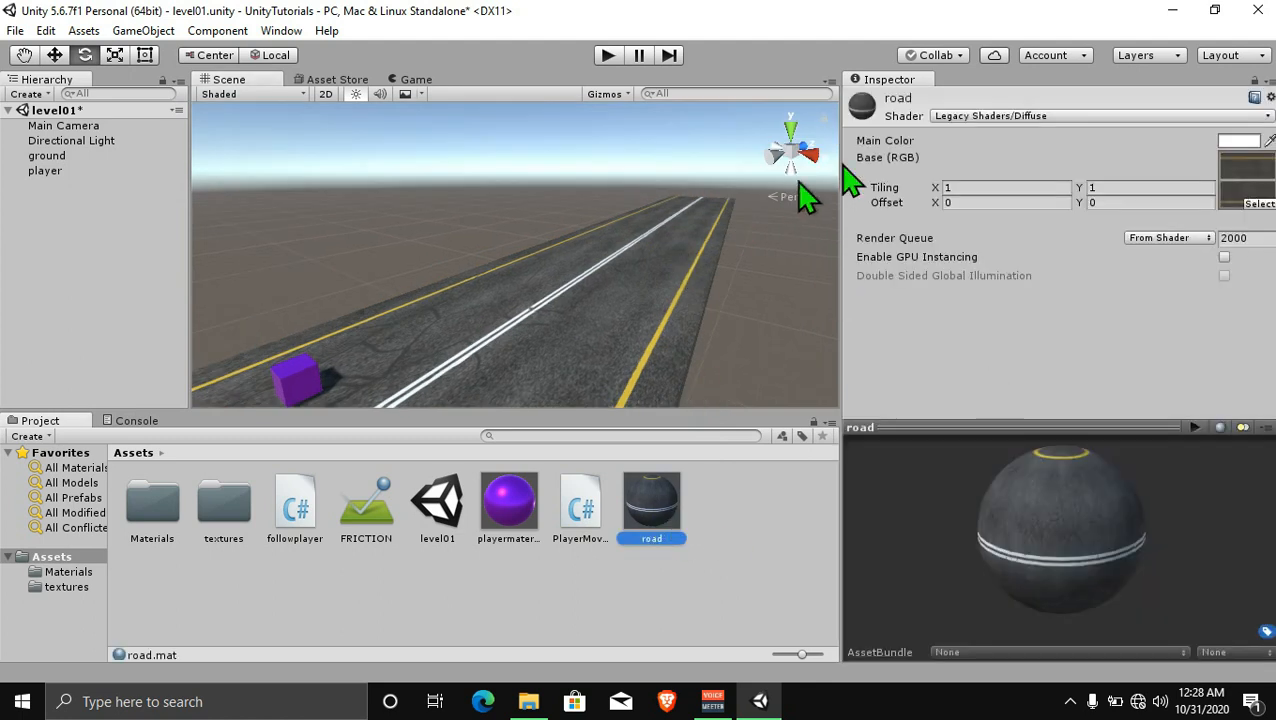
left_click(637, 255)
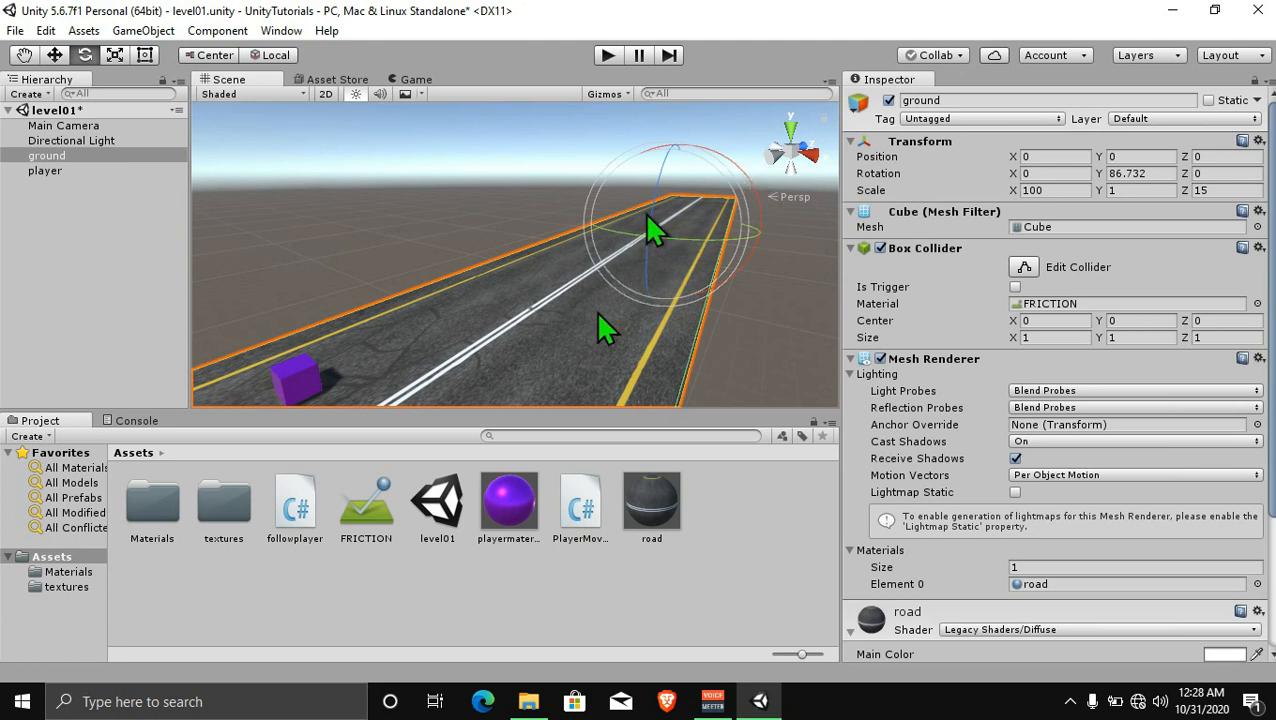
left_click(607, 55)
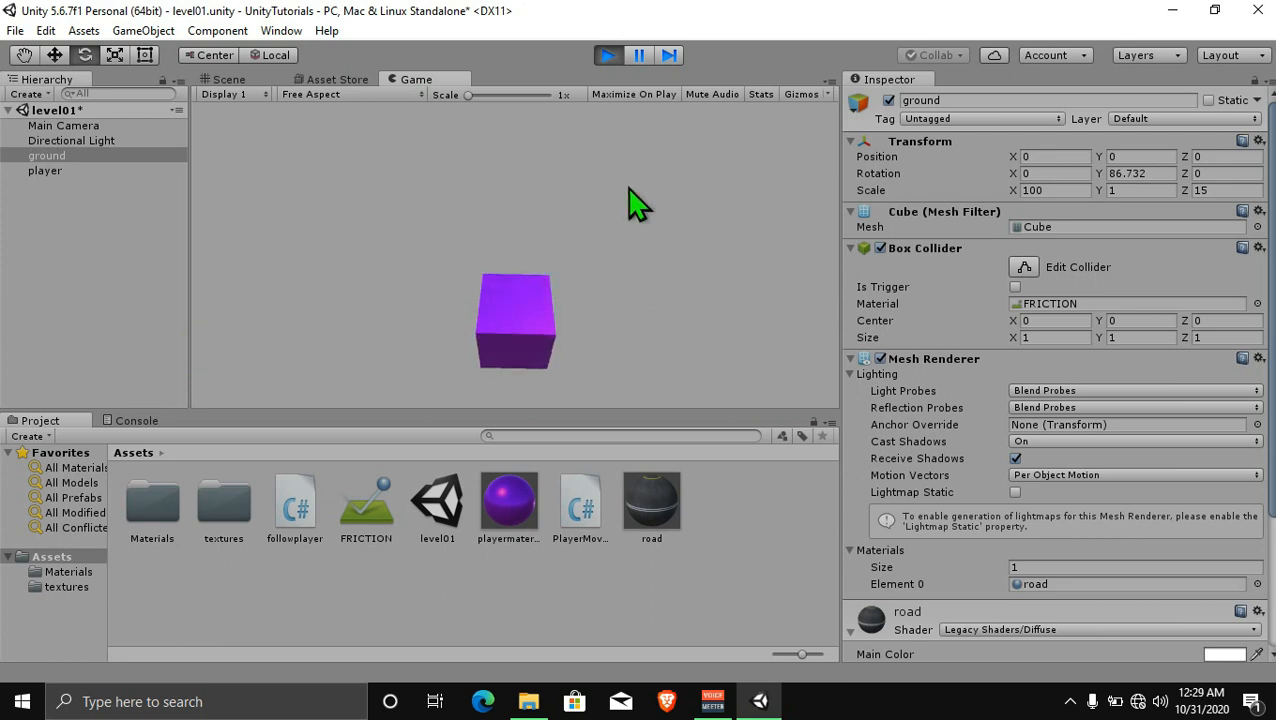
left_click(607, 55)
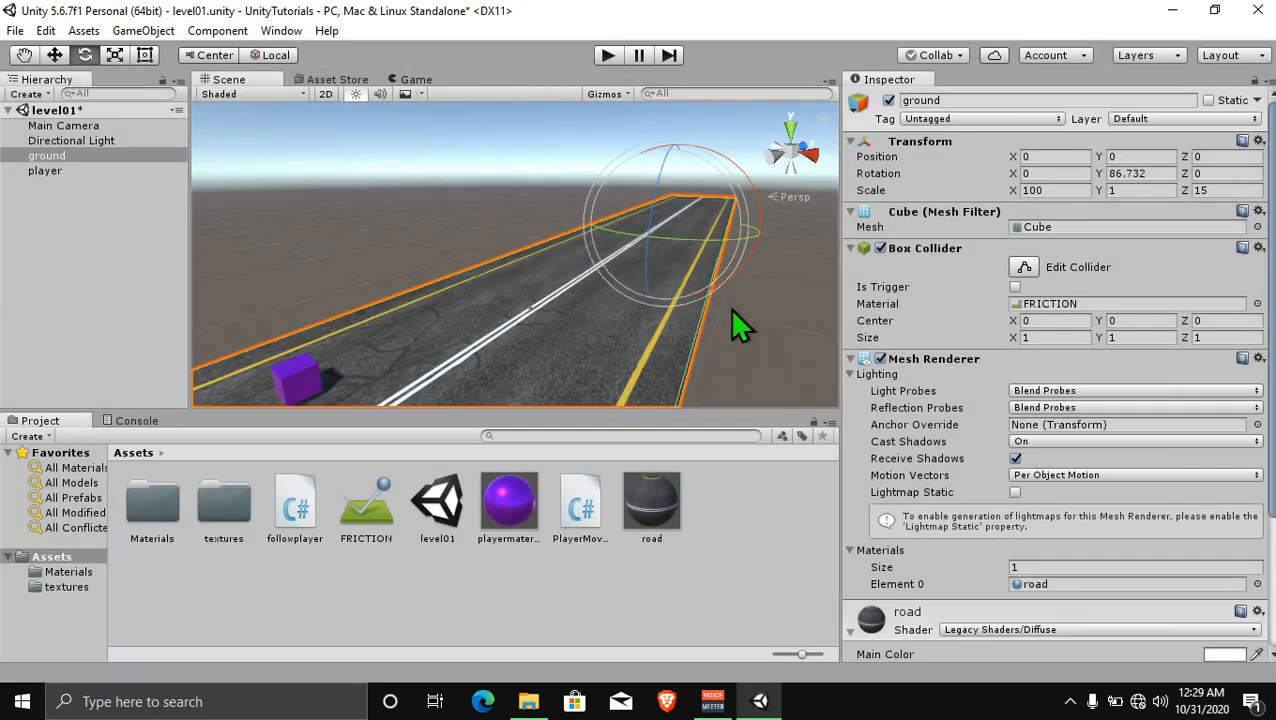
Step: Stretch the ground along its X axis with the Scale tool to a scale of about 1010
right_click_drag(734, 307, 624, 304)
key("r")
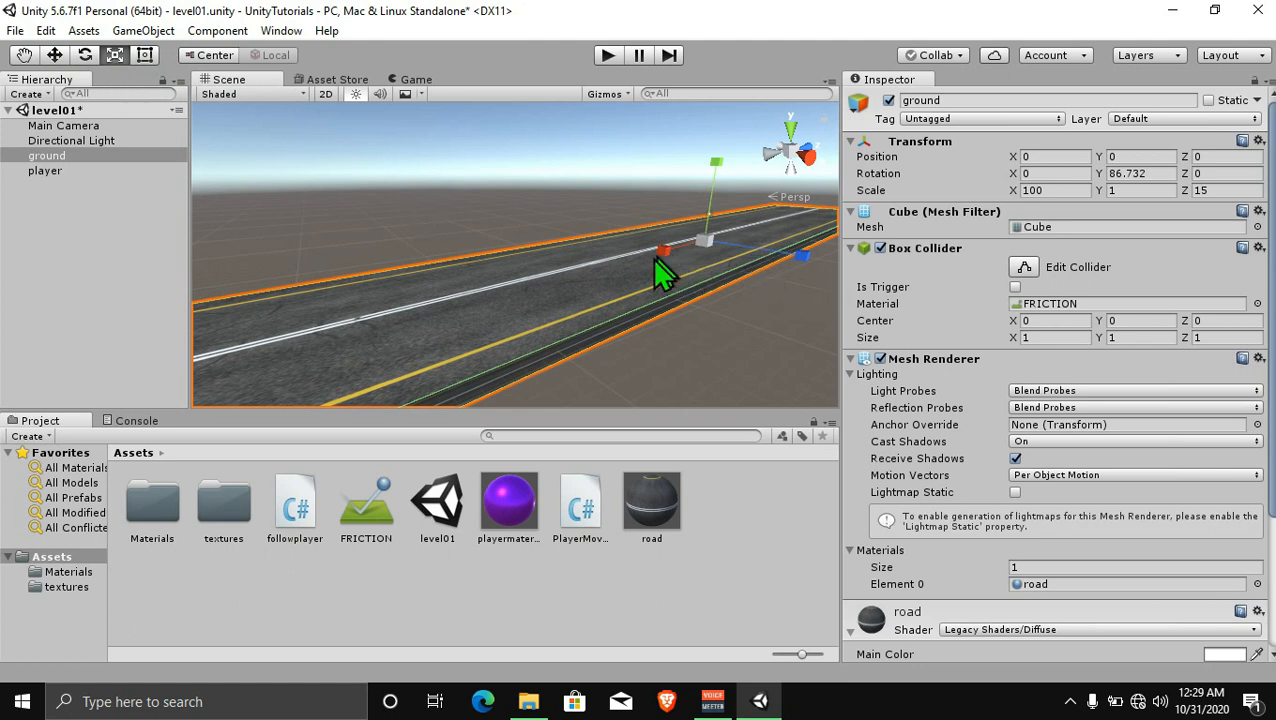
scroll(678, 280, "down", 2)
scroll(675, 270, "down", 2)
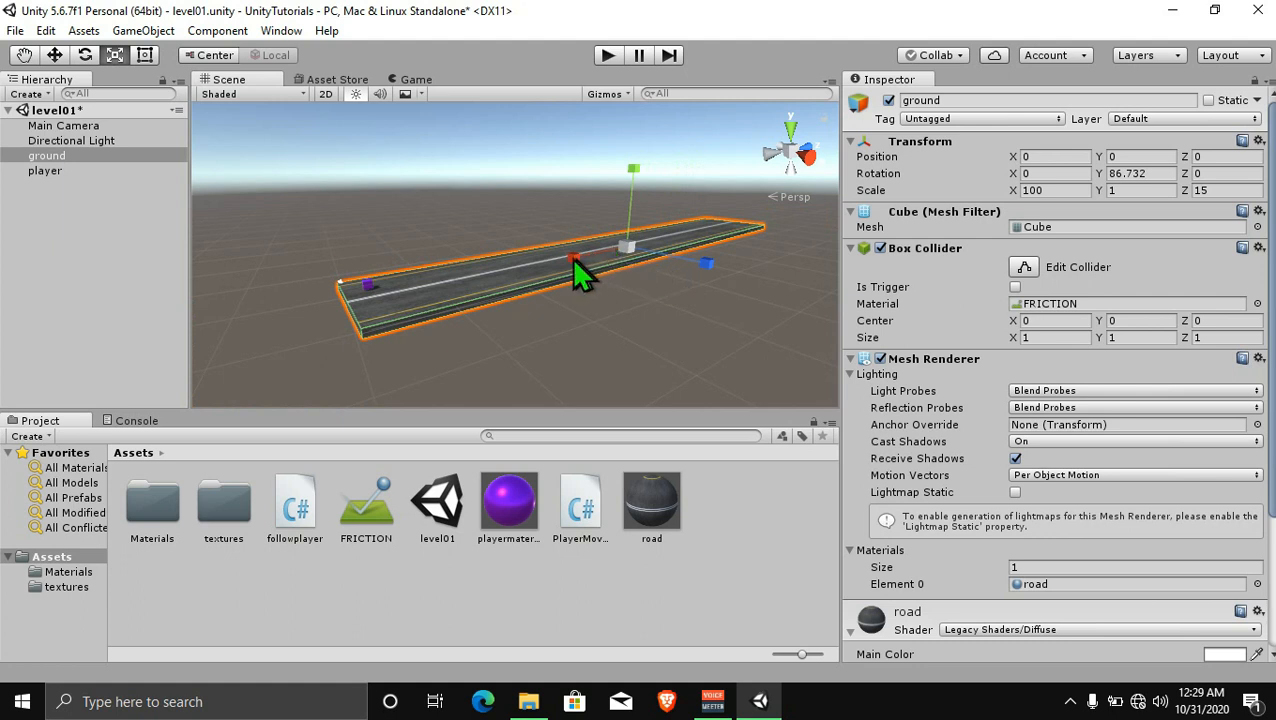
left_click_drag(571, 258, 157, 336)
right_click_drag(494, 287, 609, 329)
key("w")
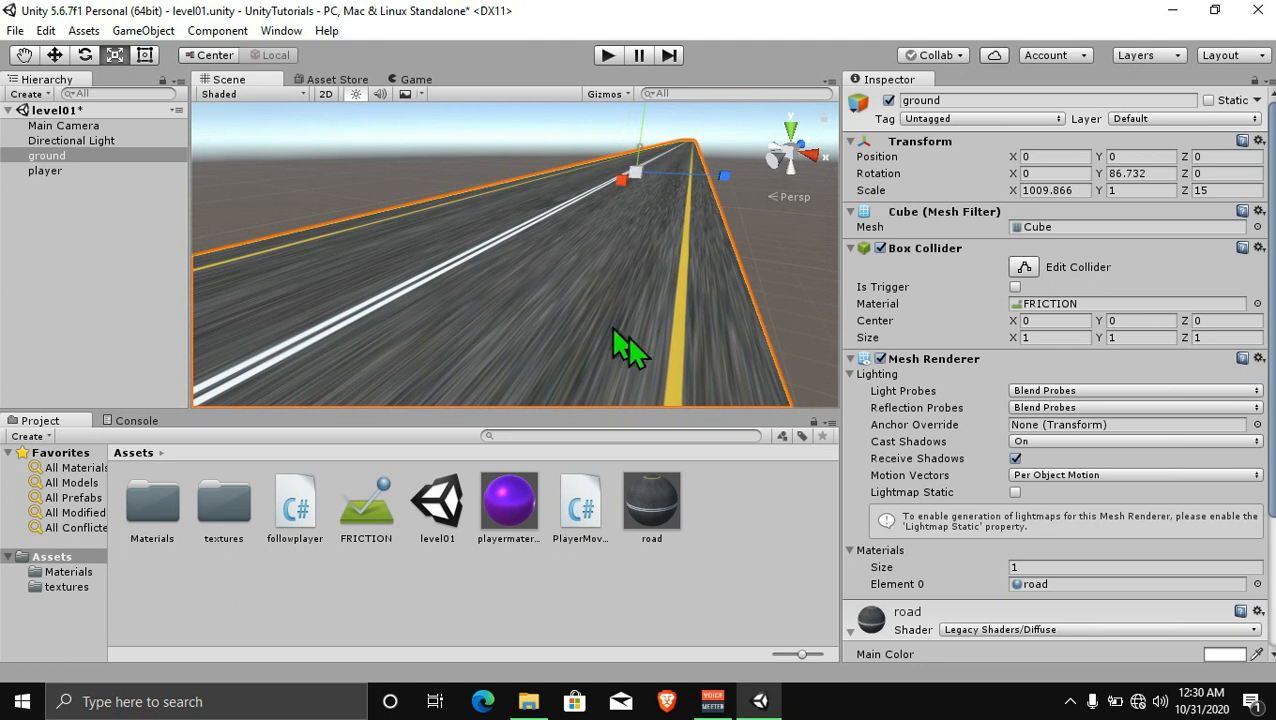
Step: Try X tiling values of 11.65 and 100 for the road material on the stretched ground
scroll(1058, 612, "down", 3)
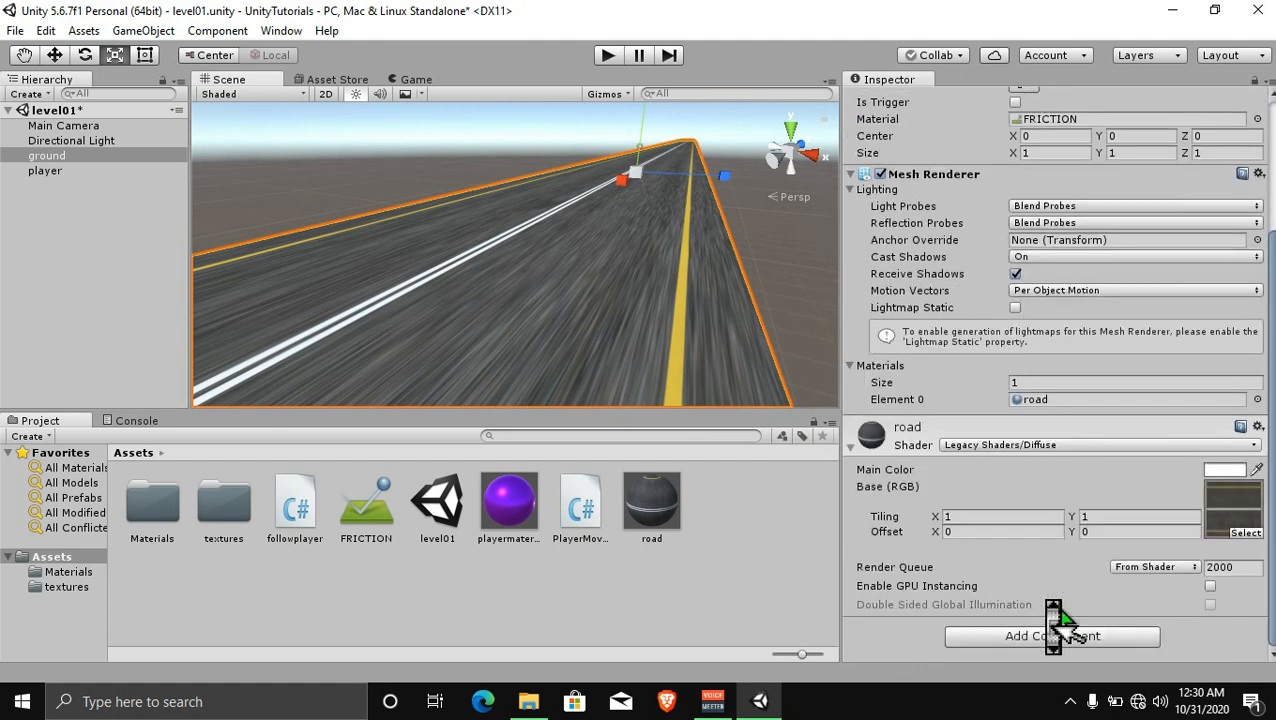
left_click(930, 514)
left_click_drag(944, 520, 1267, 521)
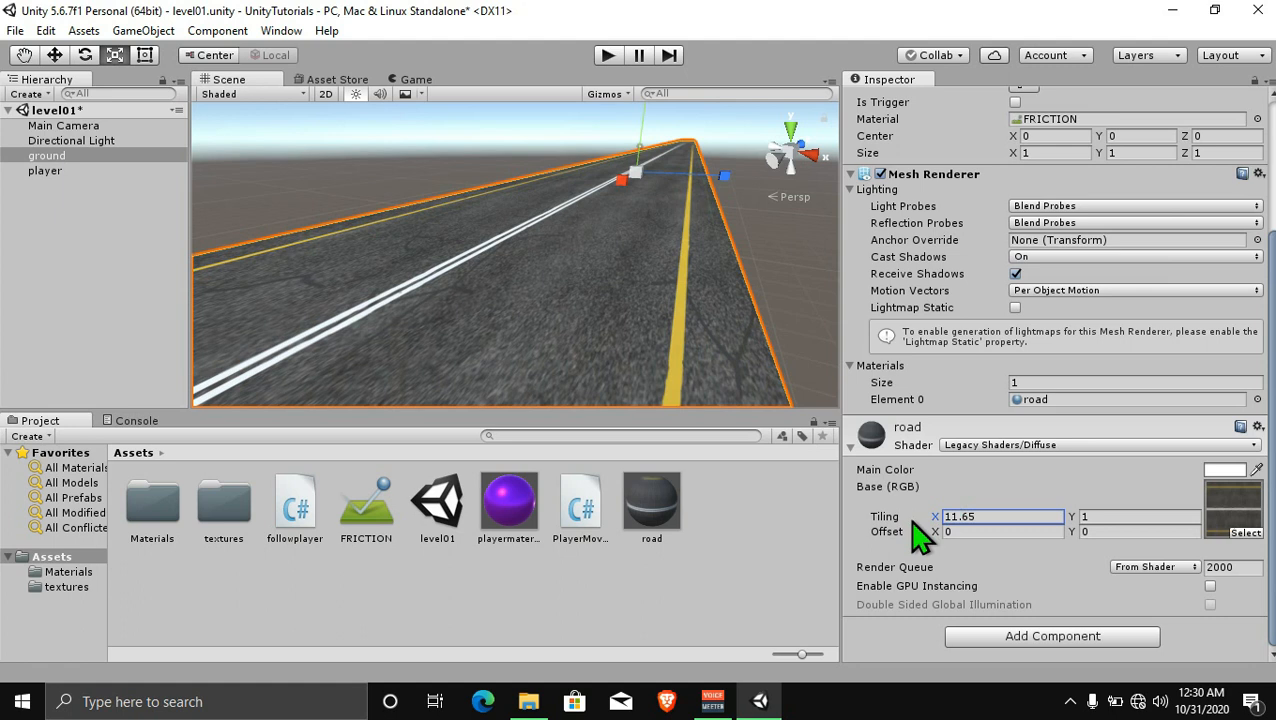
double_click(982, 517)
type("100")
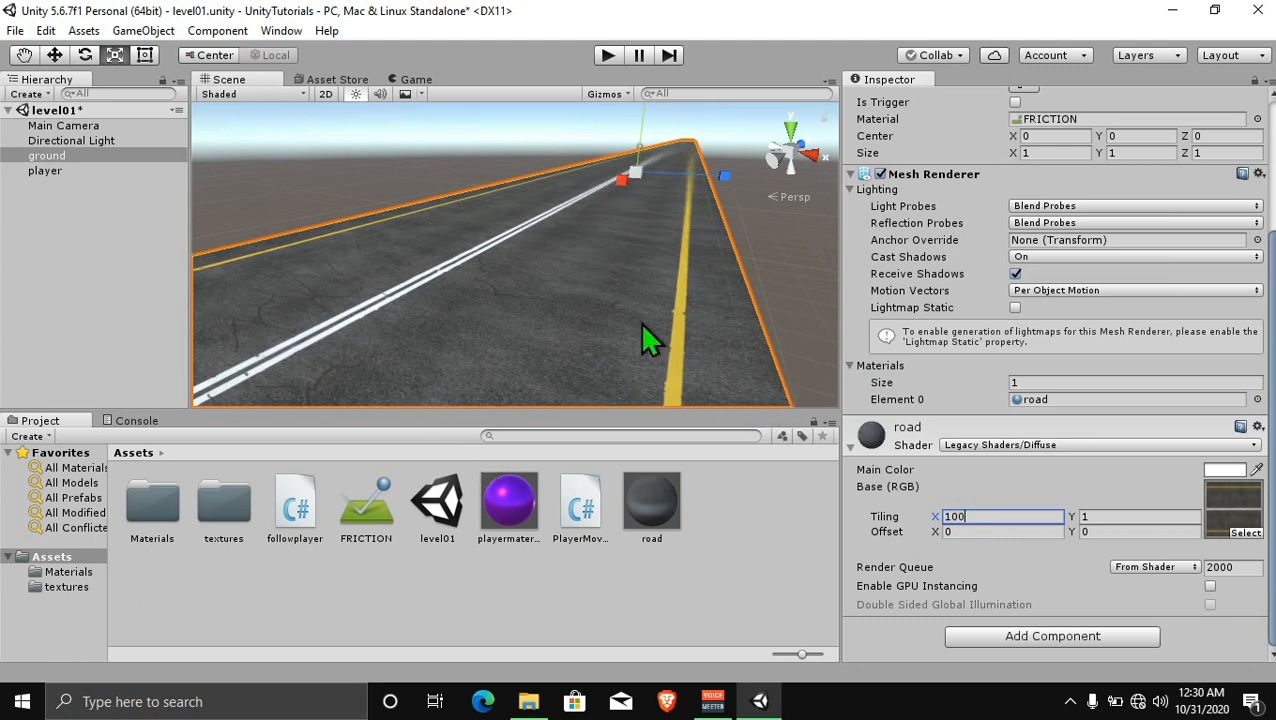
Step: Set the road material's X tiling to 50
key("BackSpace")
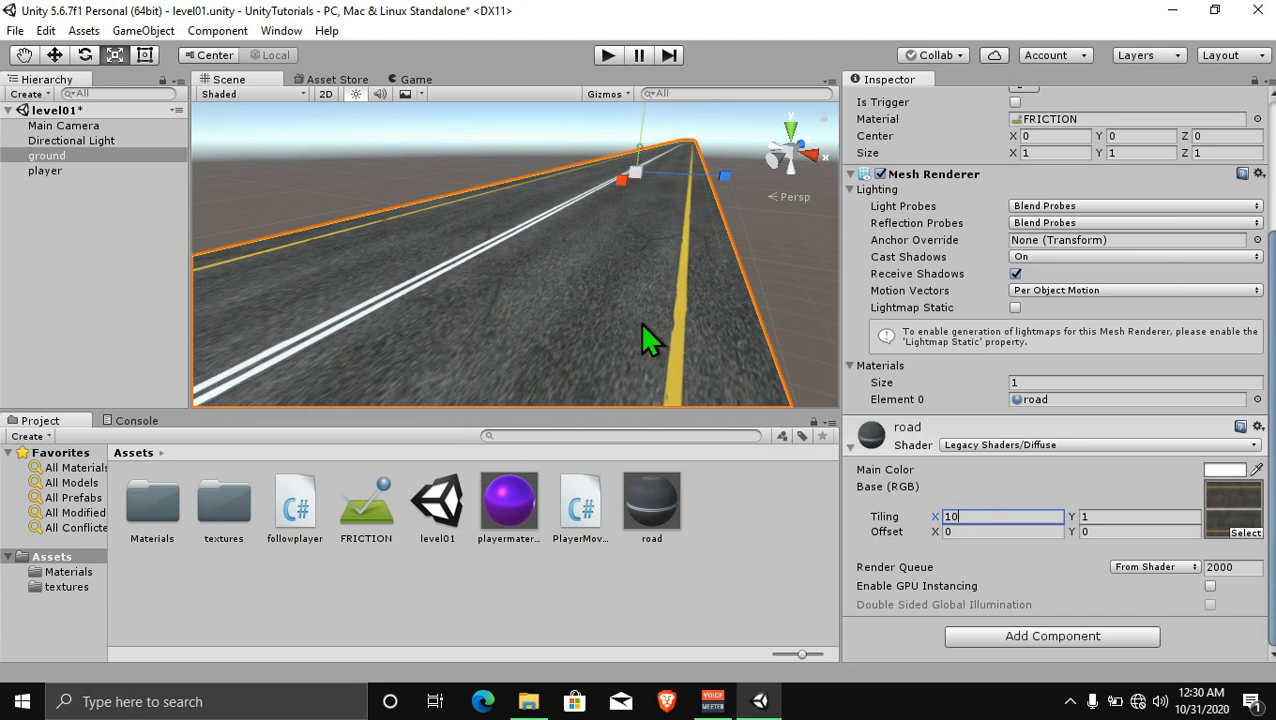
key("BackSpace")
key("BackSpace")
type("50")
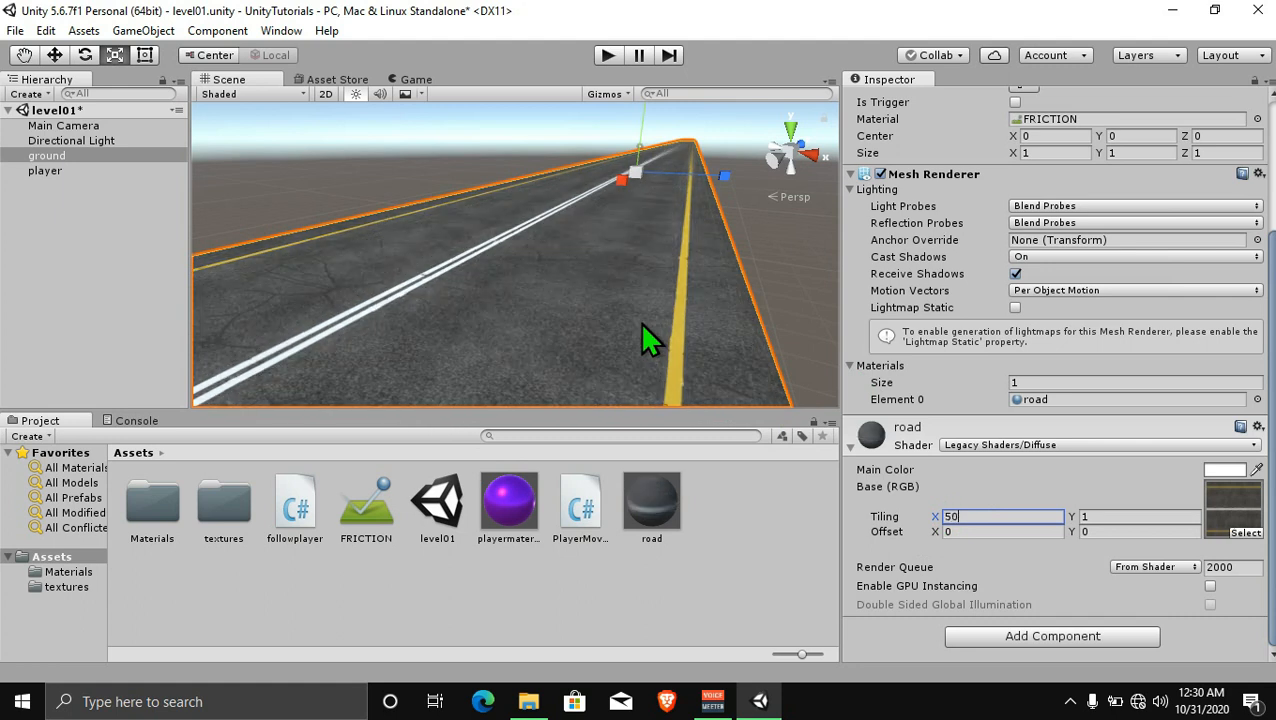
Step: Try adjusting the road material's Y tiling, and set it back to 1
key("Tab")
mouse_move(1072, 520)
left_mouse_down()
mouse_move(1151, 535)
mouse_move(1186, 522)
mouse_move(1196, 535)
mouse_move(1054, 527)
left_mouse_up()
left_click(1127, 510)
type("1")
Step: Try road texture offsets of X 0.99 and Y 2.01, setting each back to 0
left_click(931, 530)
left_click_drag(950, 545, 1002, 561)
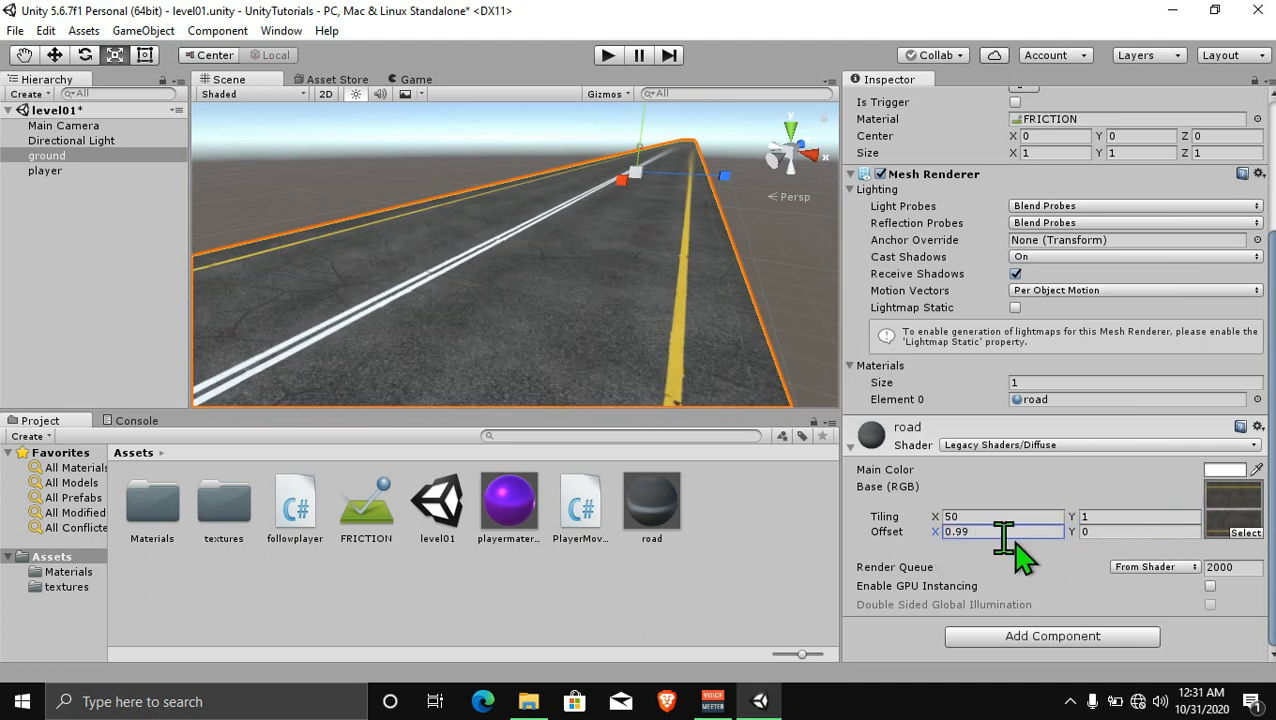
left_click(991, 534)
type("0")
left_click(1065, 569)
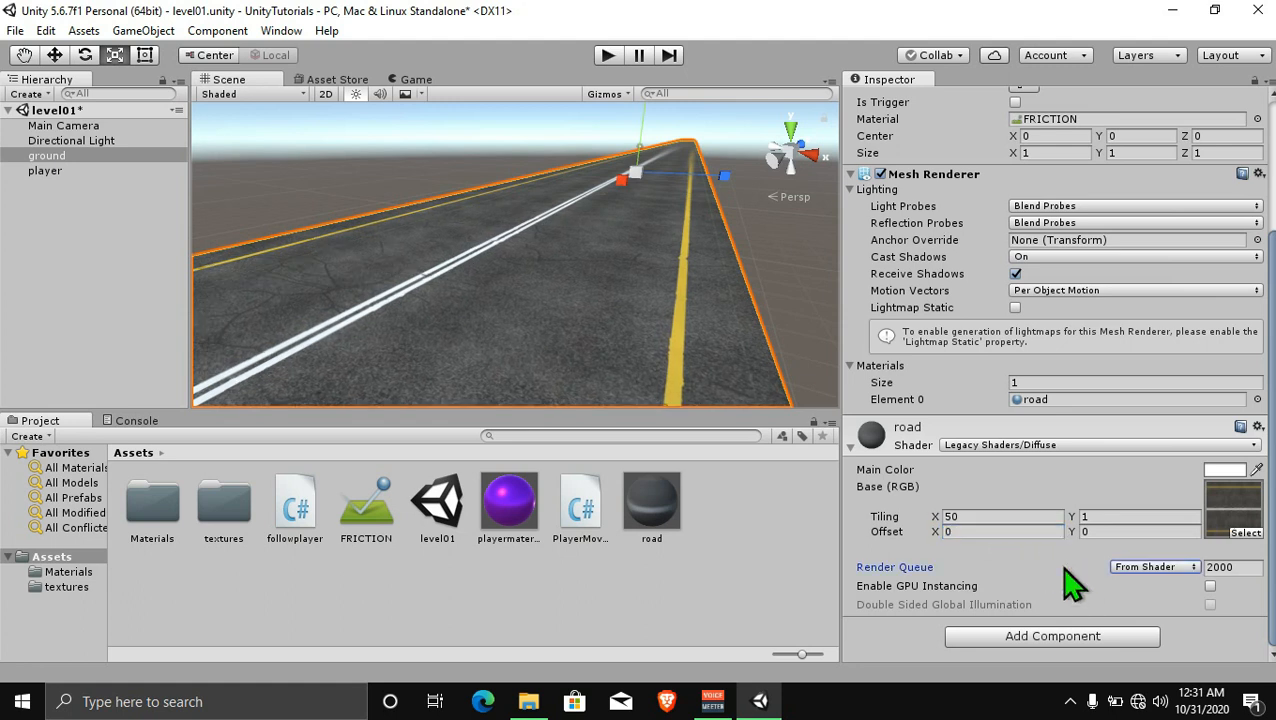
left_click(1072, 535)
left_click_drag(1073, 535, 1120, 565)
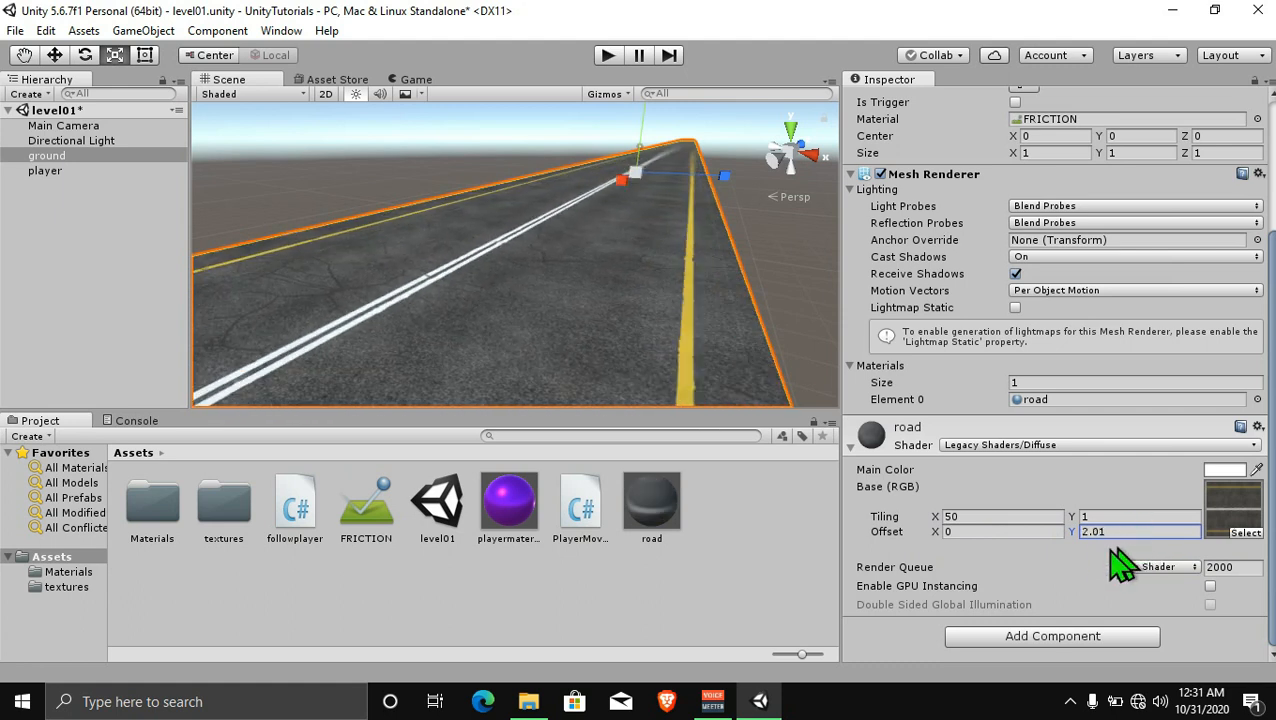
left_click(1127, 531)
type("0")
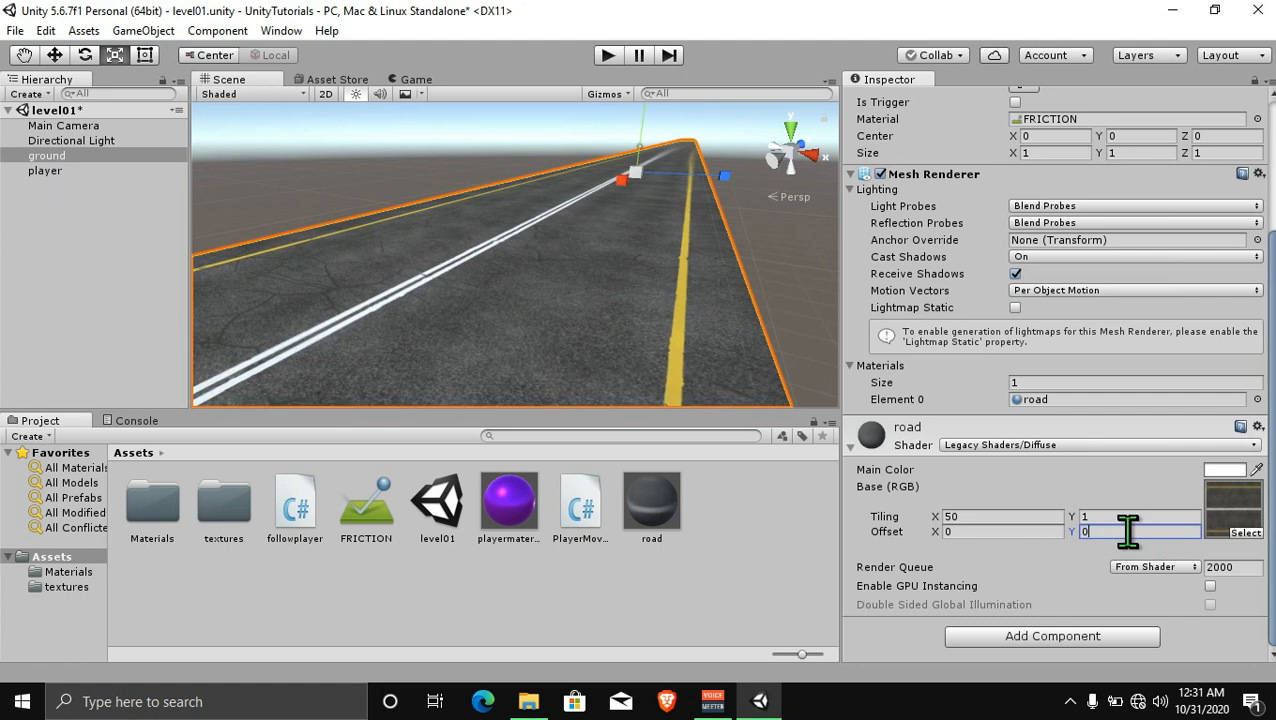
left_click(970, 516)
key("BackSpace")
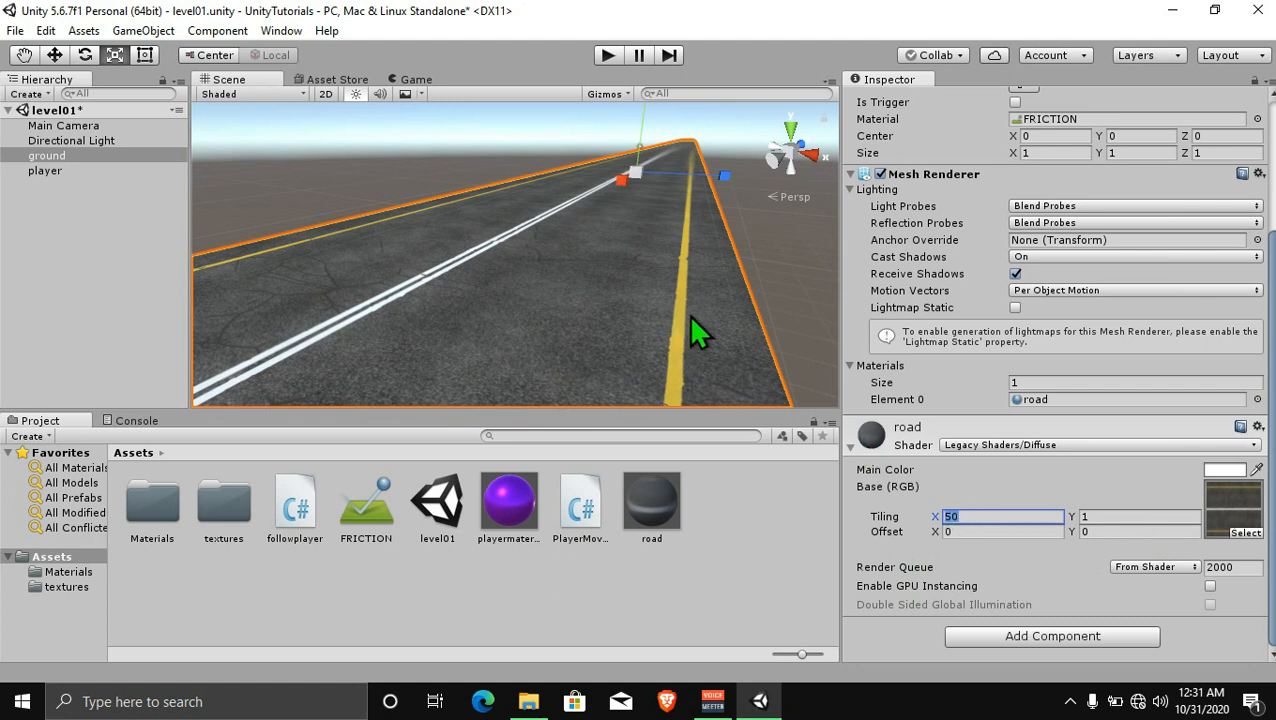
left_click(730, 298)
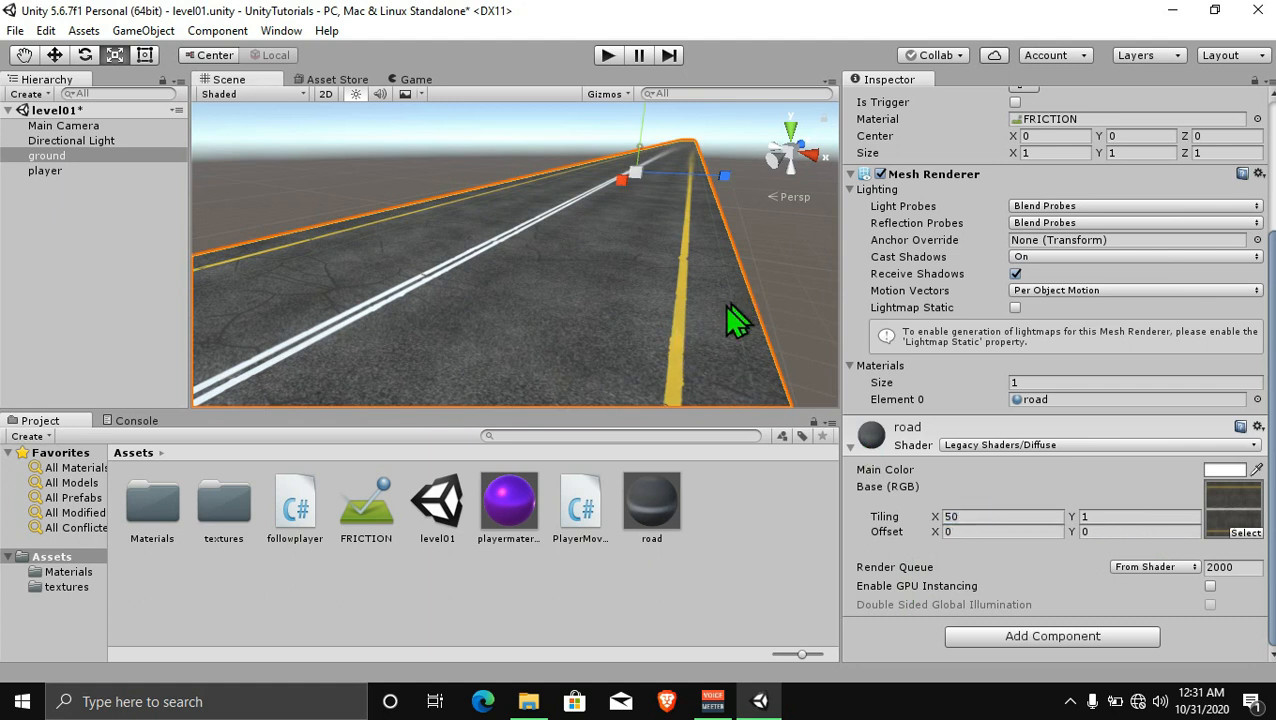
left_click(794, 274)
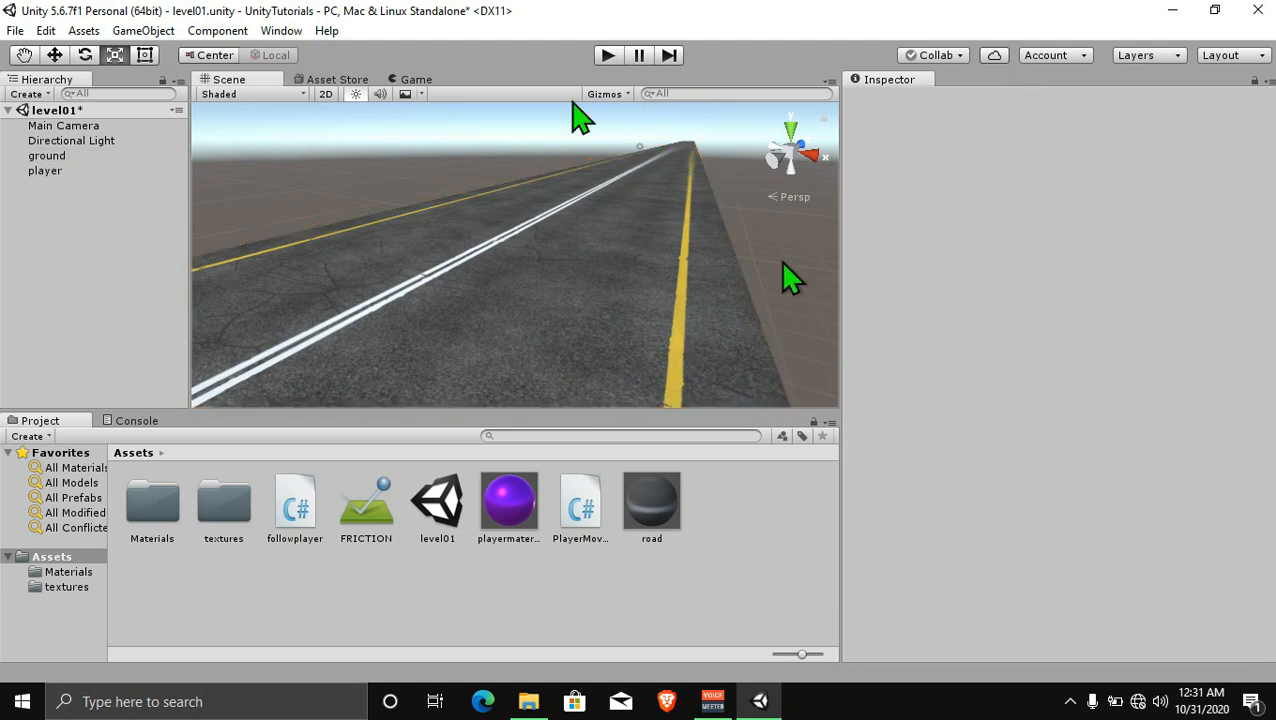
Step: Play-test the level by steering the cube from side to side on the road, stop it, and maximize the Game view
left_click(386, 82)
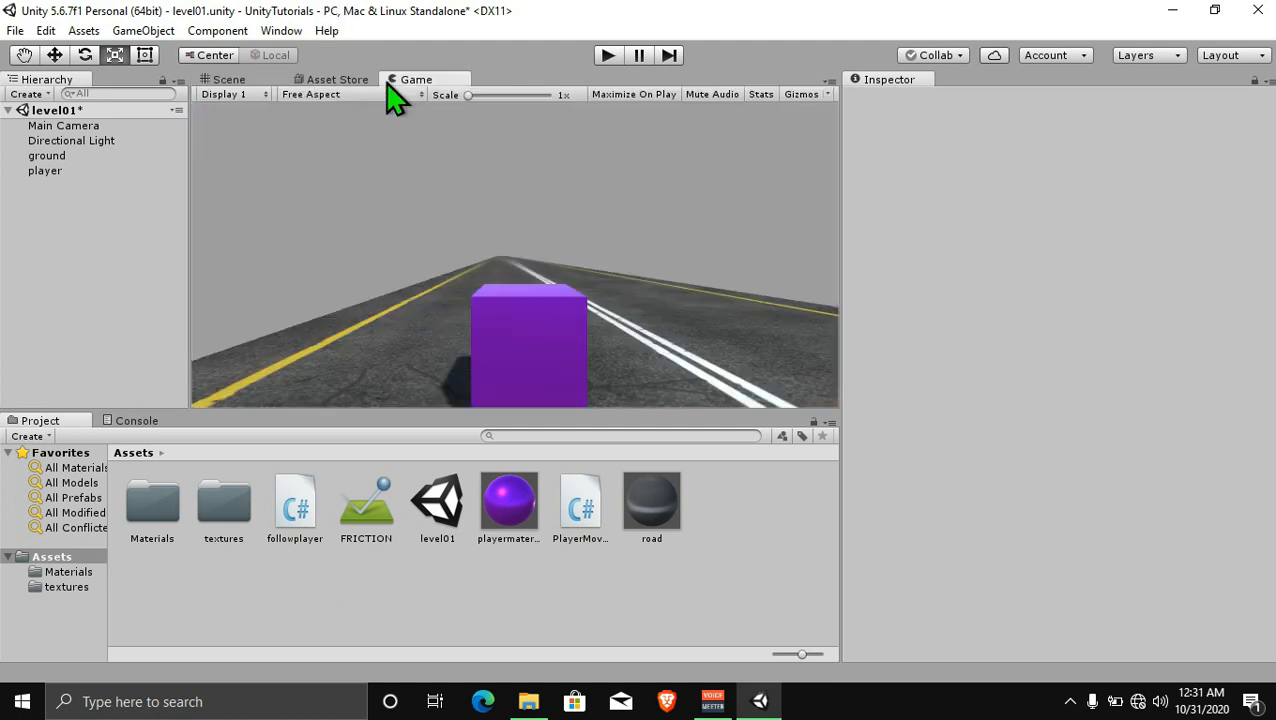
left_click(607, 55)
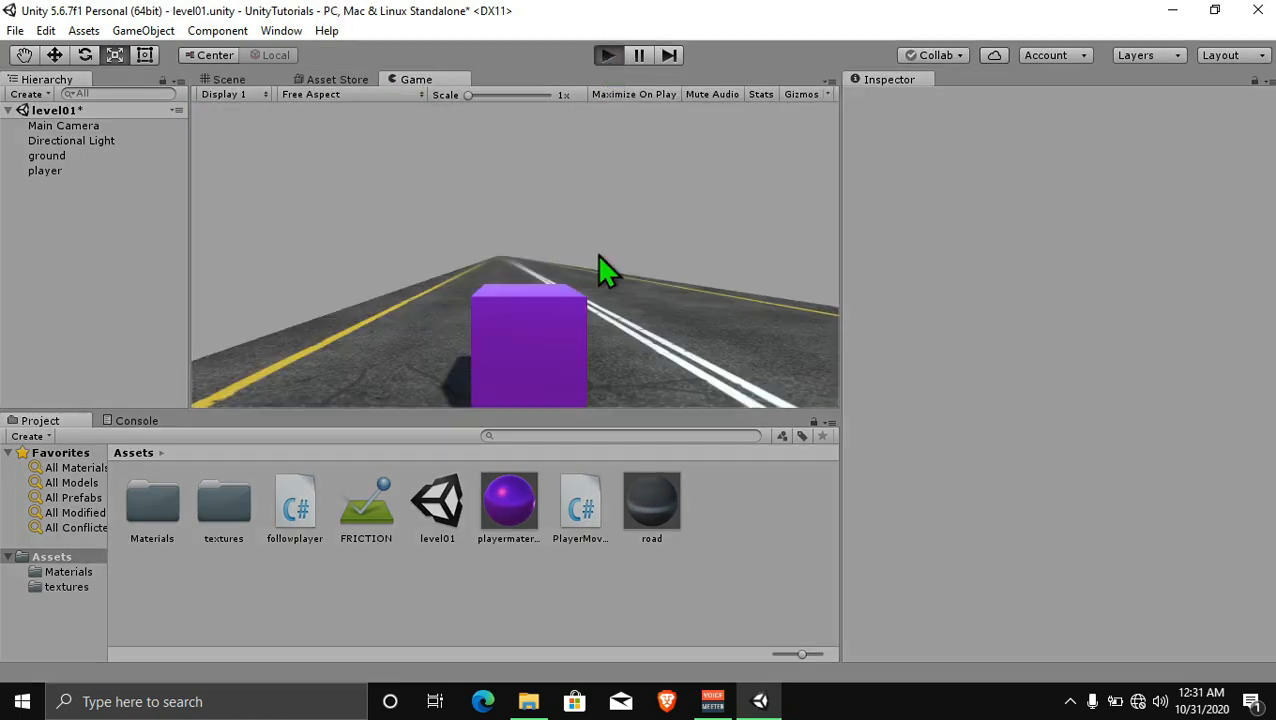
key("d")
key("a")
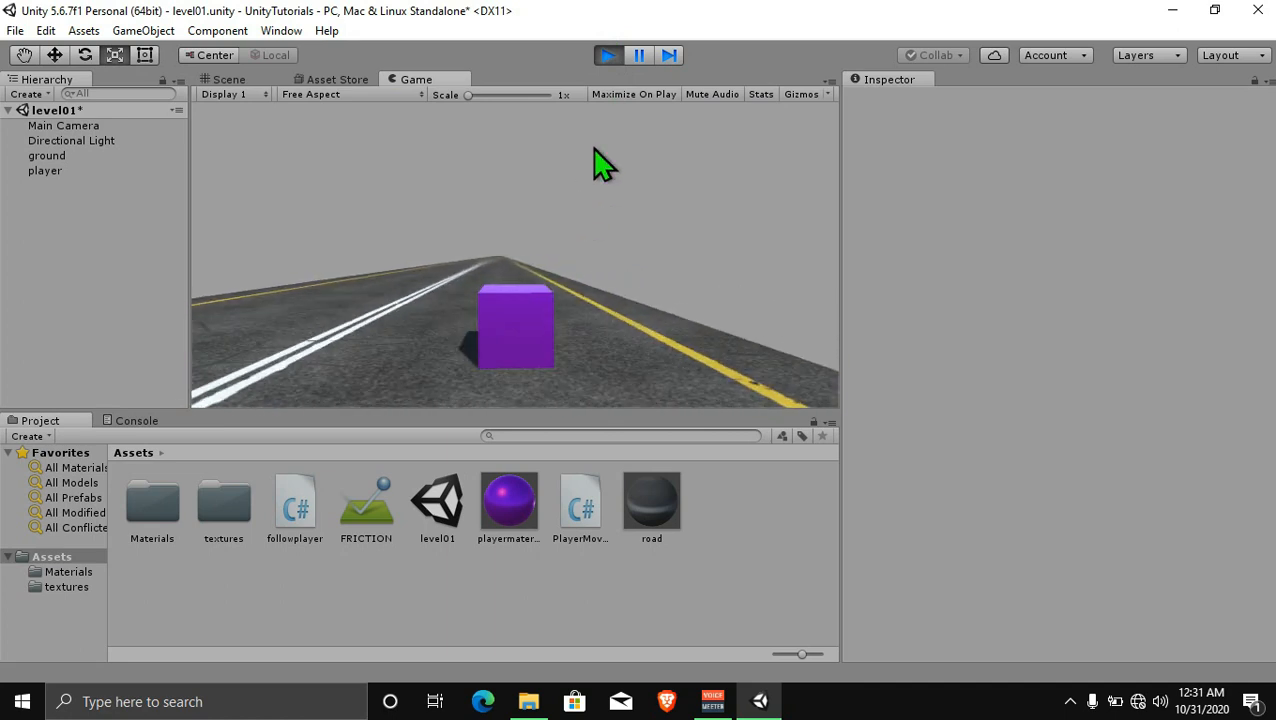
key("a")
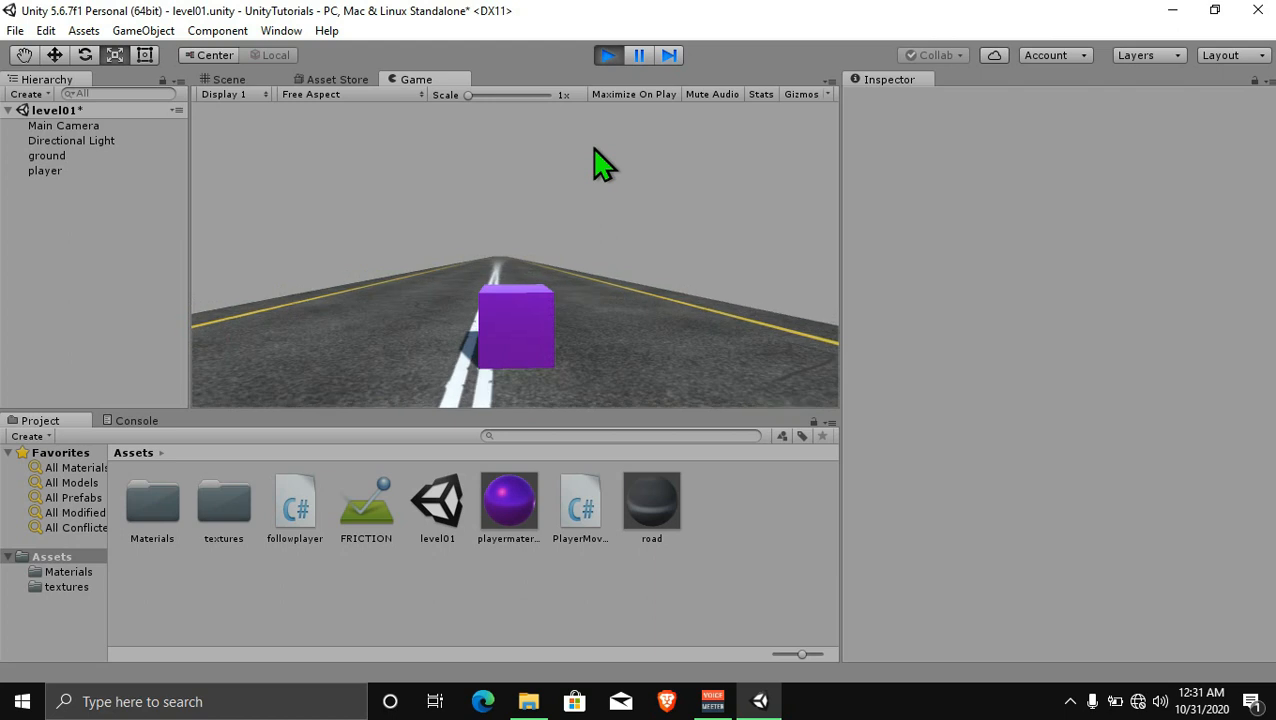
key("a")
key("d")
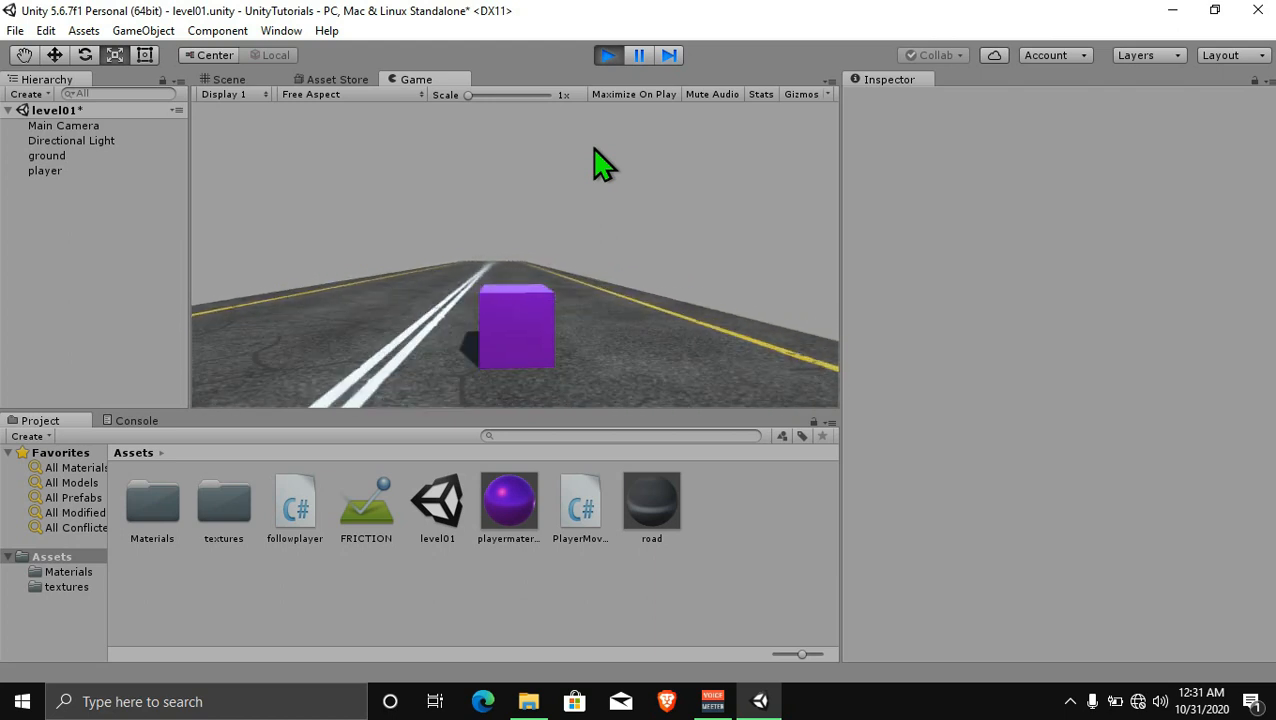
left_click(608, 55)
key("shift+space")
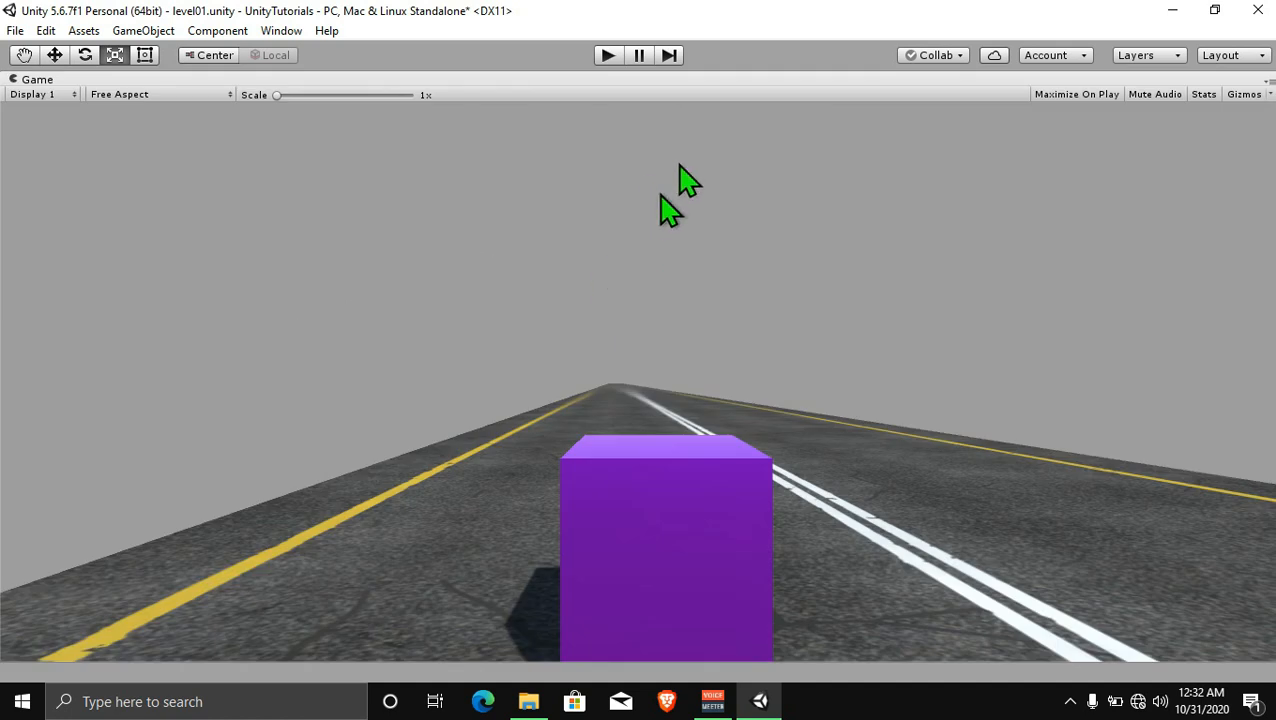
Step: Play-test the level in the maximized Game view, steering the cube across the road, and stop it
left_click(607, 57)
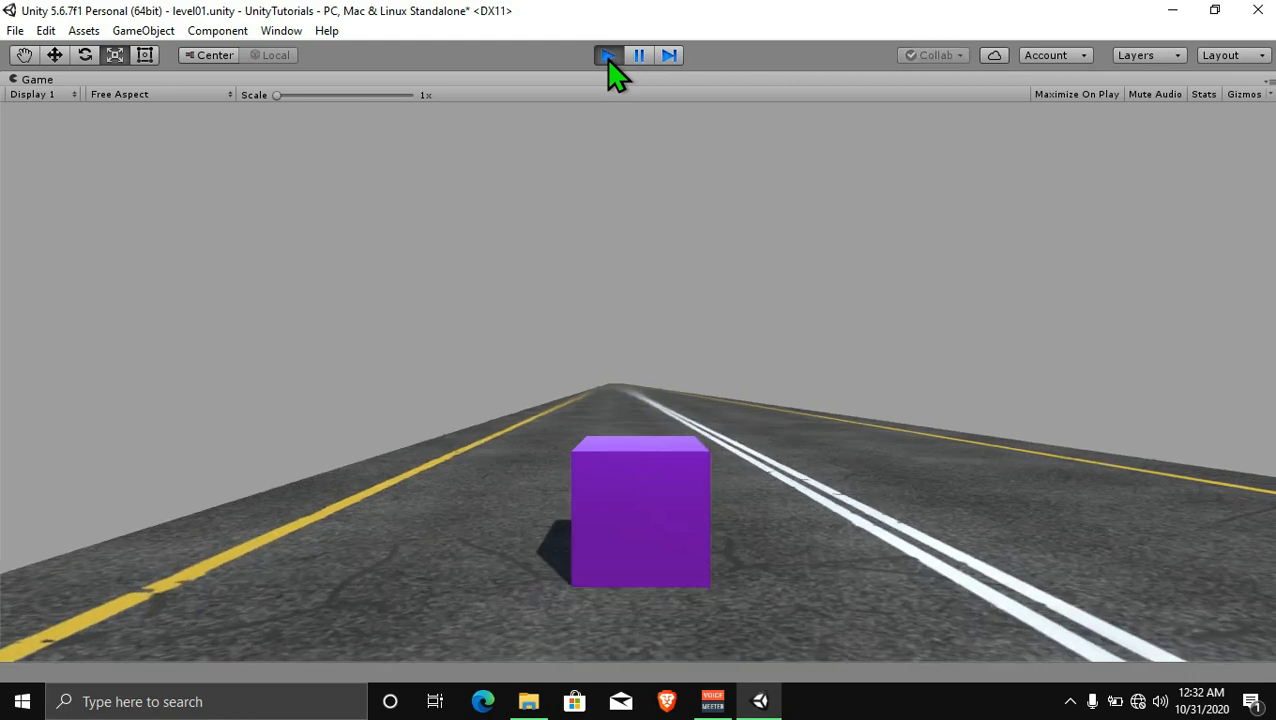
key("d")
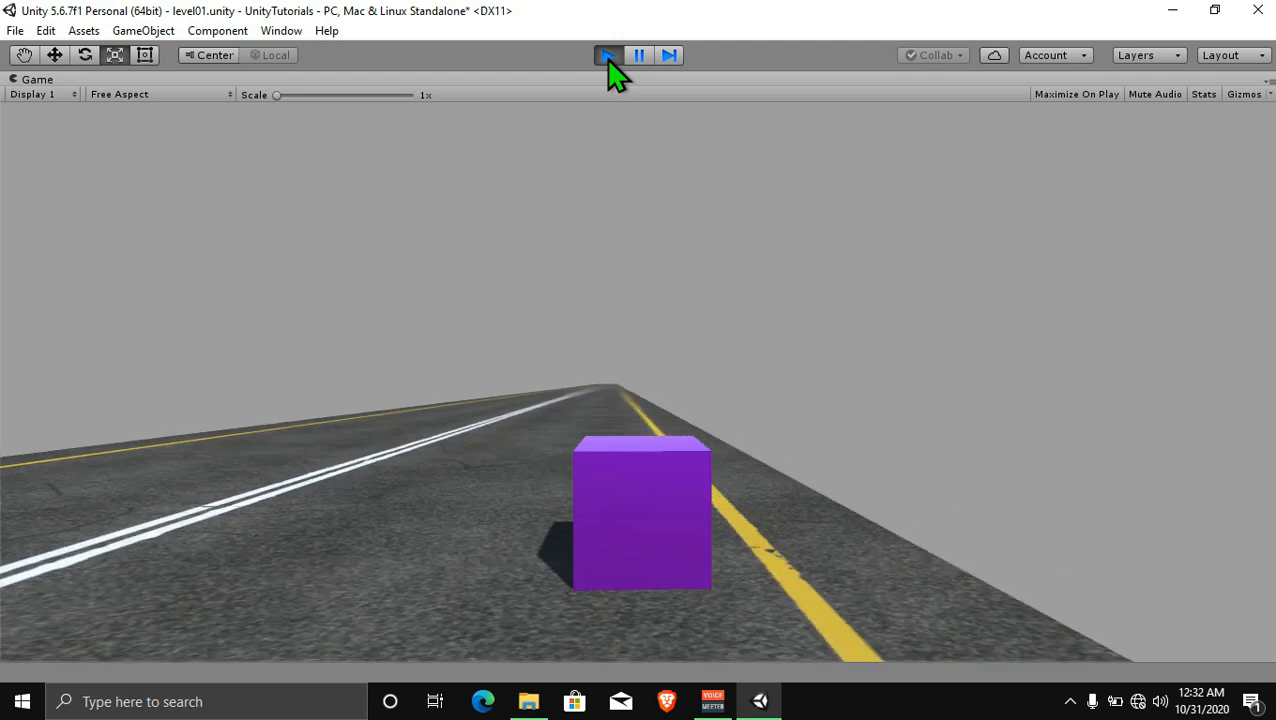
left_click(608, 57)
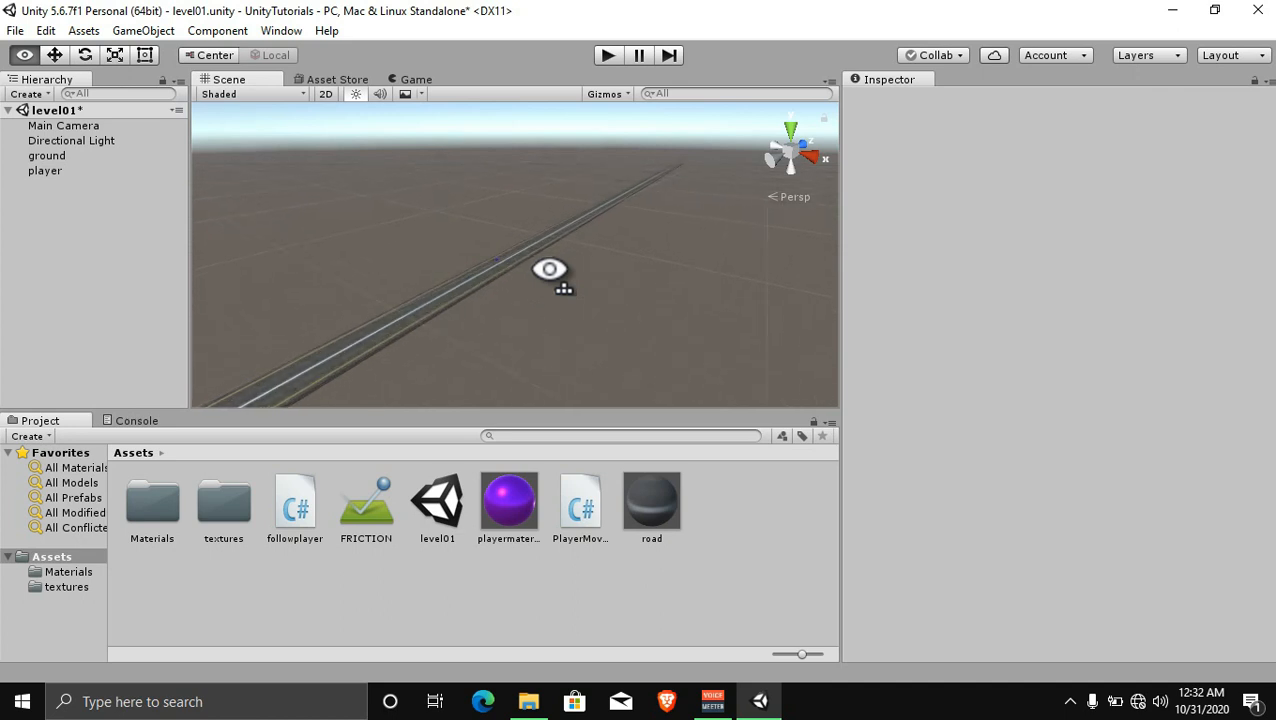
Step: Try stretching the ground far along its X axis with the Scale tool while it uses the road material
key("w")
key("s")
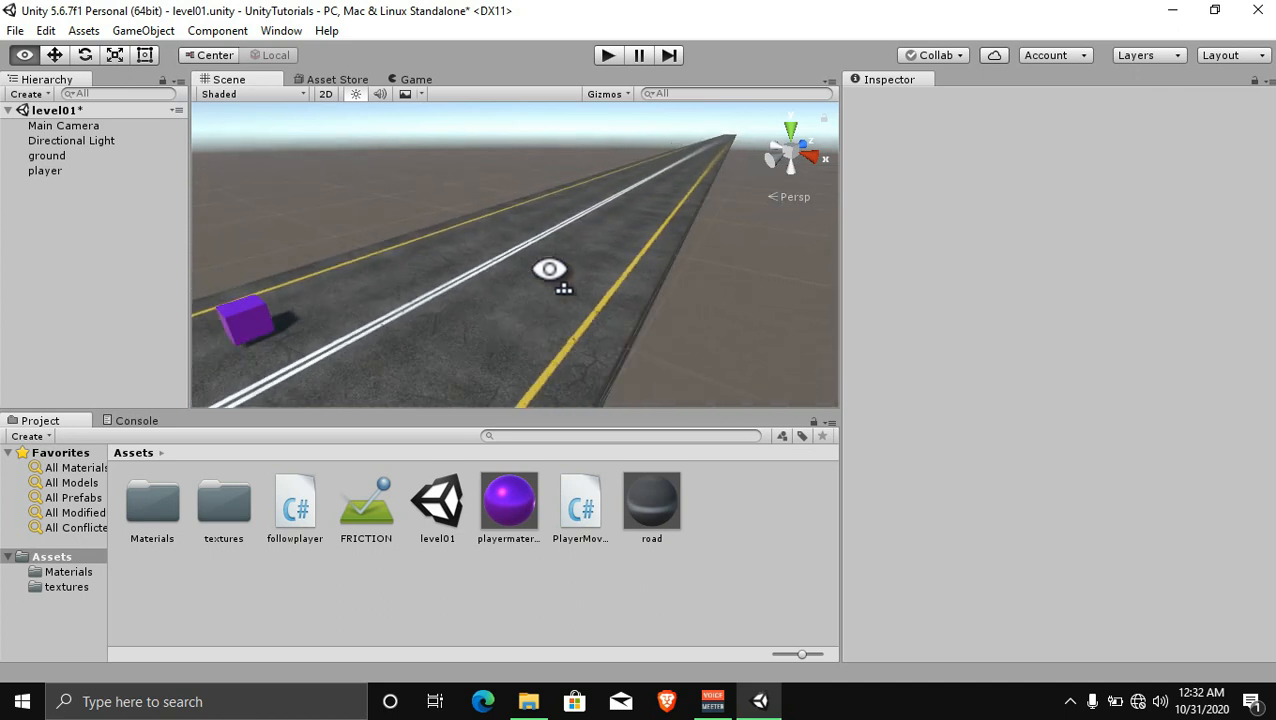
right_click_drag(549, 270, 549, 278)
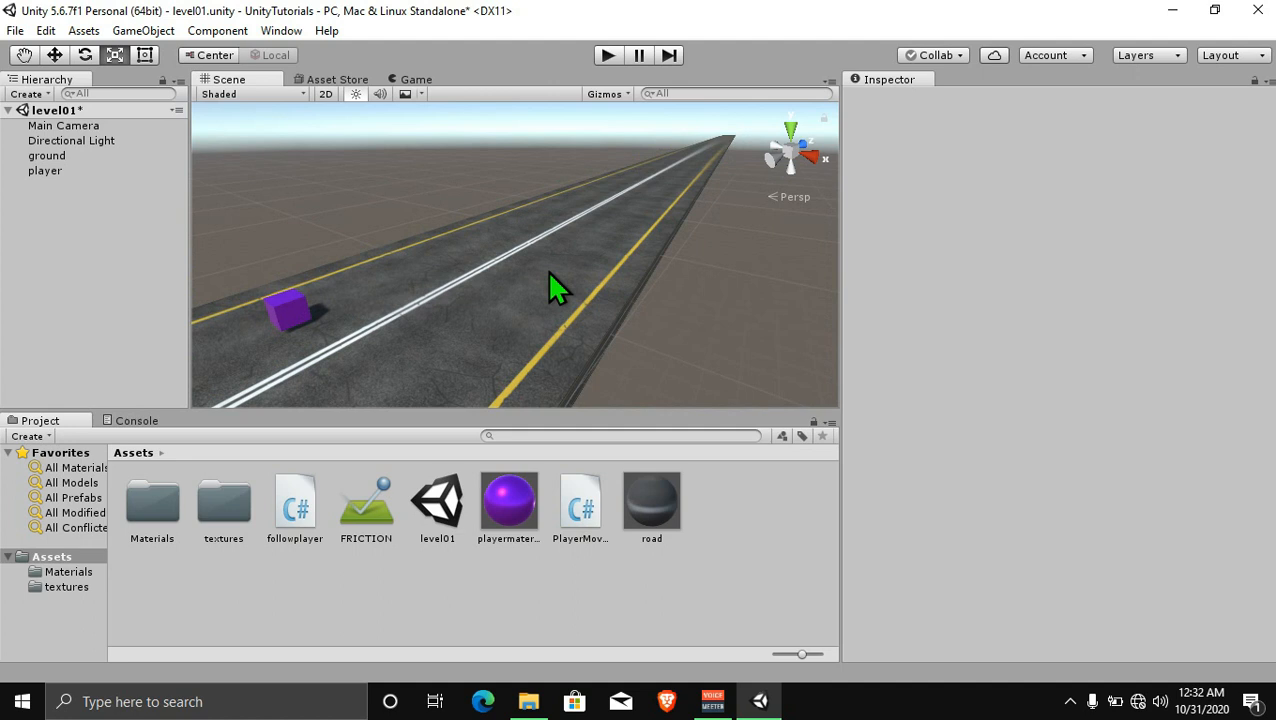
left_click(549, 273)
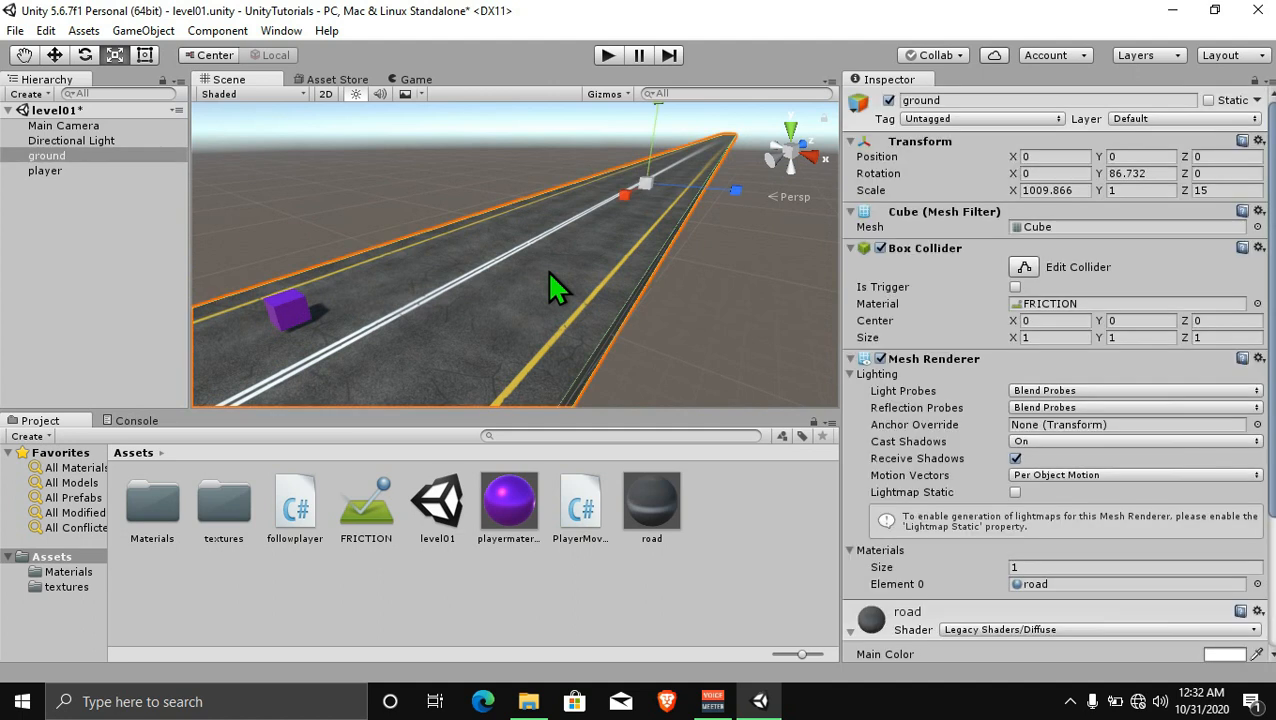
left_click(643, 508)
left_click_drag(637, 502, 447, 390)
left_click_drag(630, 205, 350, 400)
Step: Set the ground's X scale to 10 and the road material's X tiling to 1
left_click(1081, 190)
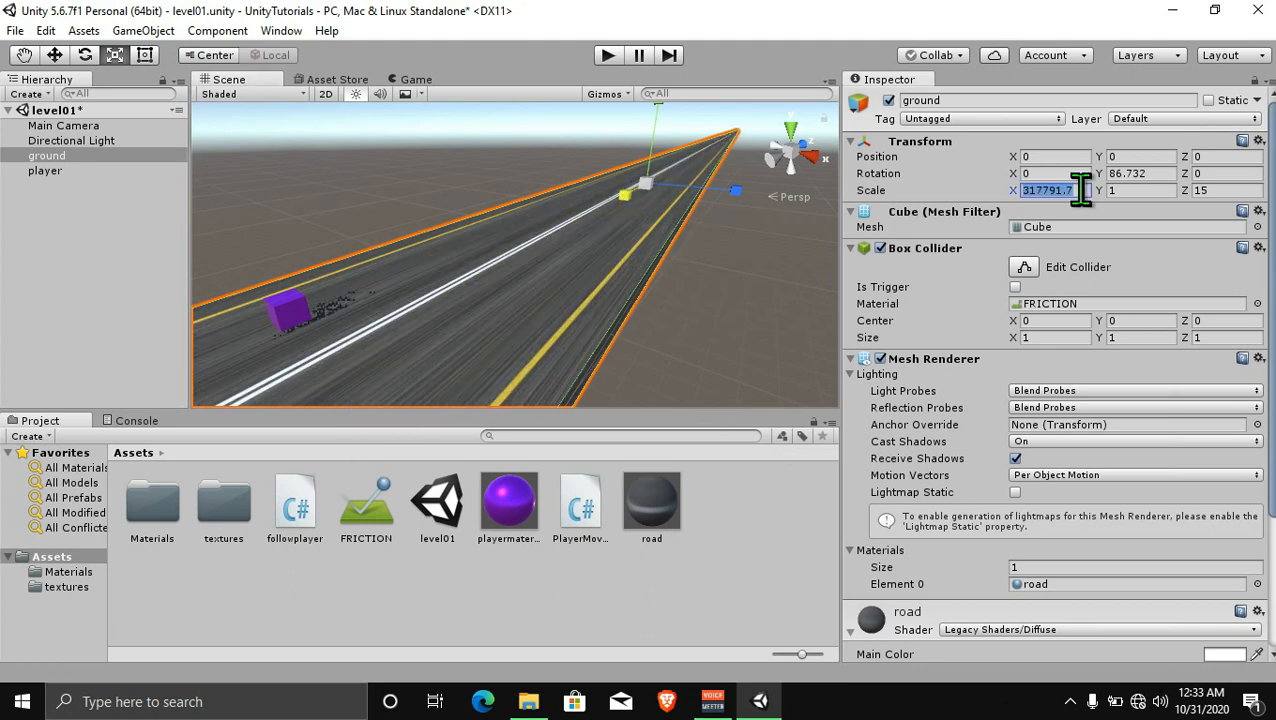
type("10")
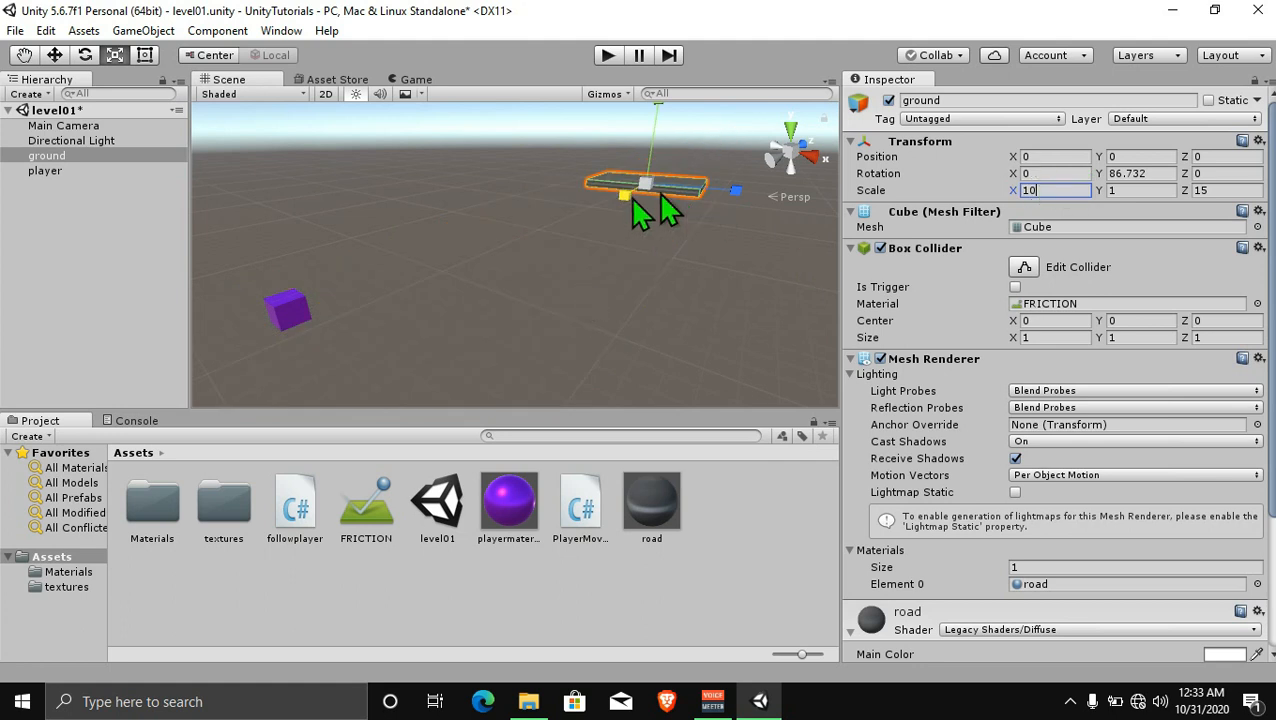
left_click(55, 56)
right_click_drag(669, 225, 577, 343)
key("w")
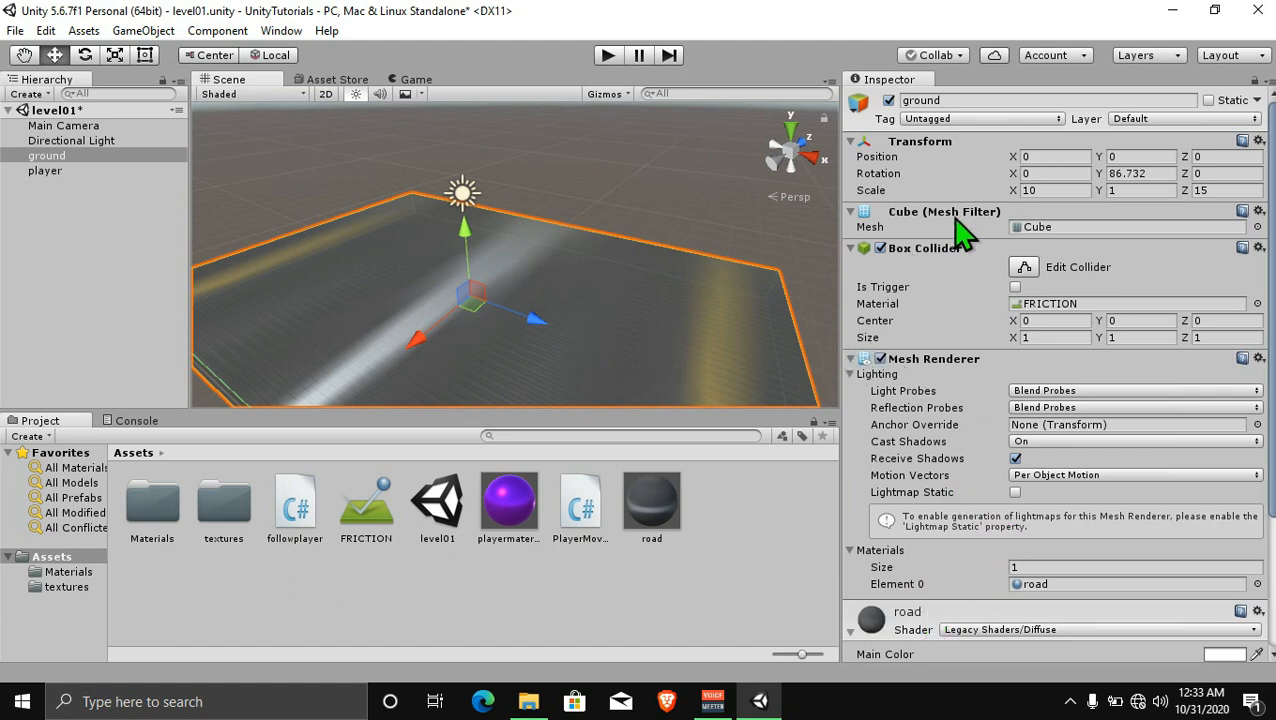
left_click(628, 512)
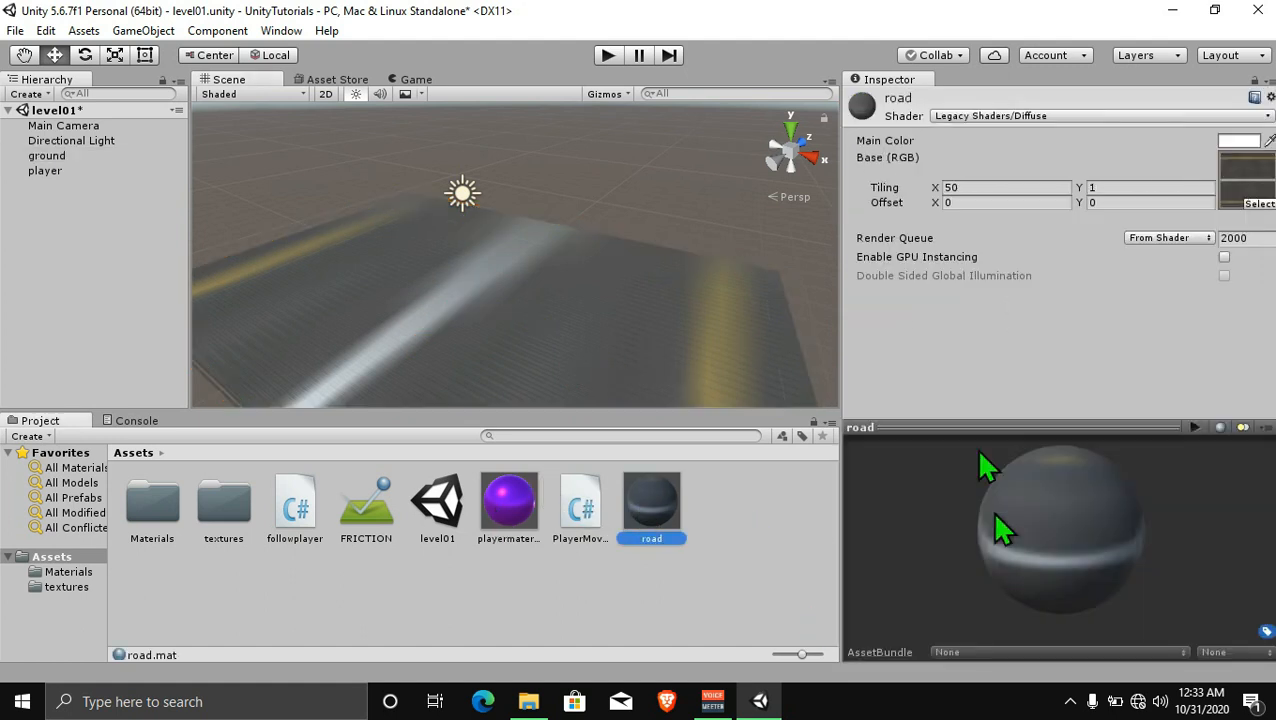
left_click(960, 187)
type("1")
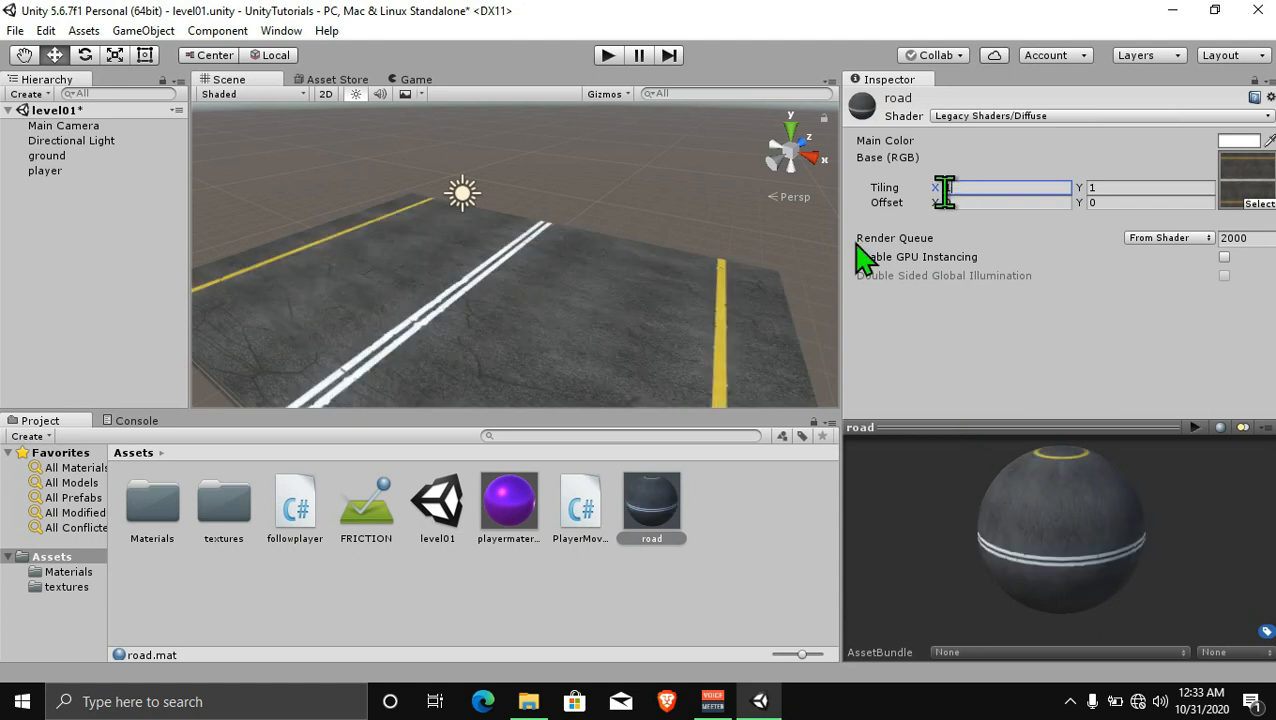
Step: Duplicate the ground and move the copy end to end with the original, at about X -0.55, Z 9.55
left_click(518, 368)
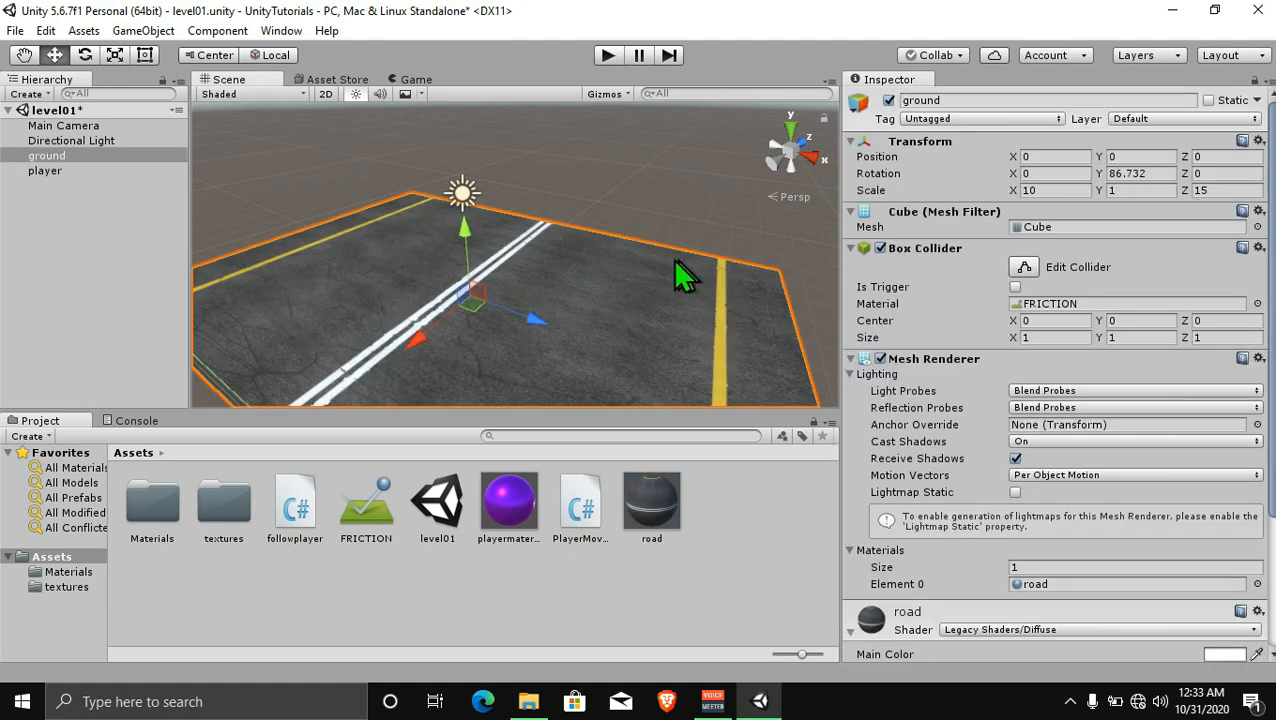
left_click(668, 198)
left_click_drag(550, 341, 318, 362, "alt")
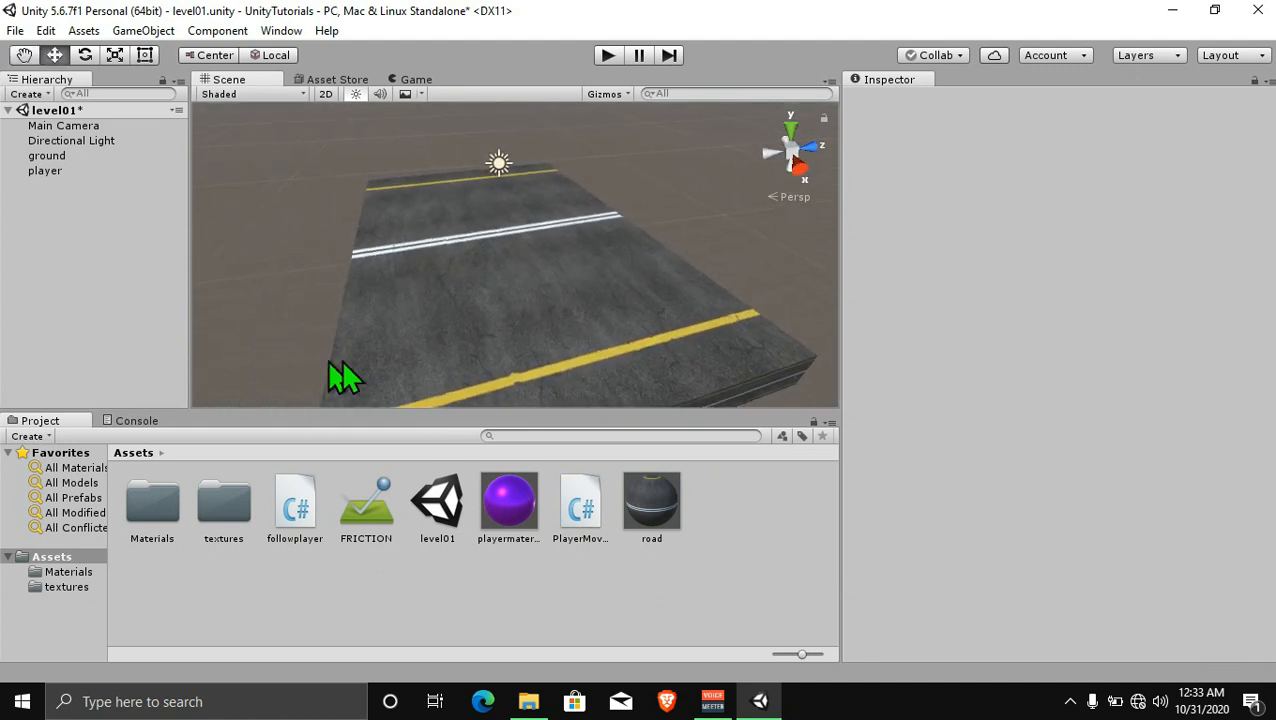
left_click_drag(490, 334, 488, 337, "alt")
left_click(488, 337)
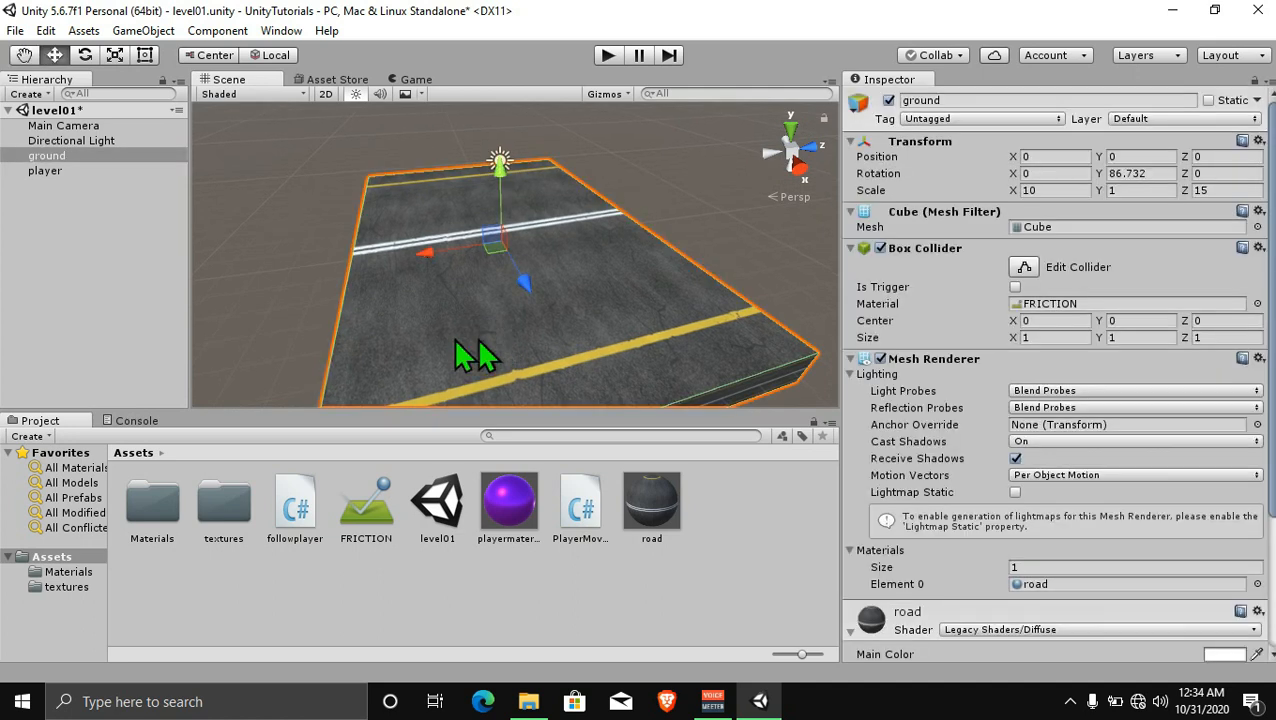
right_click(73, 158)
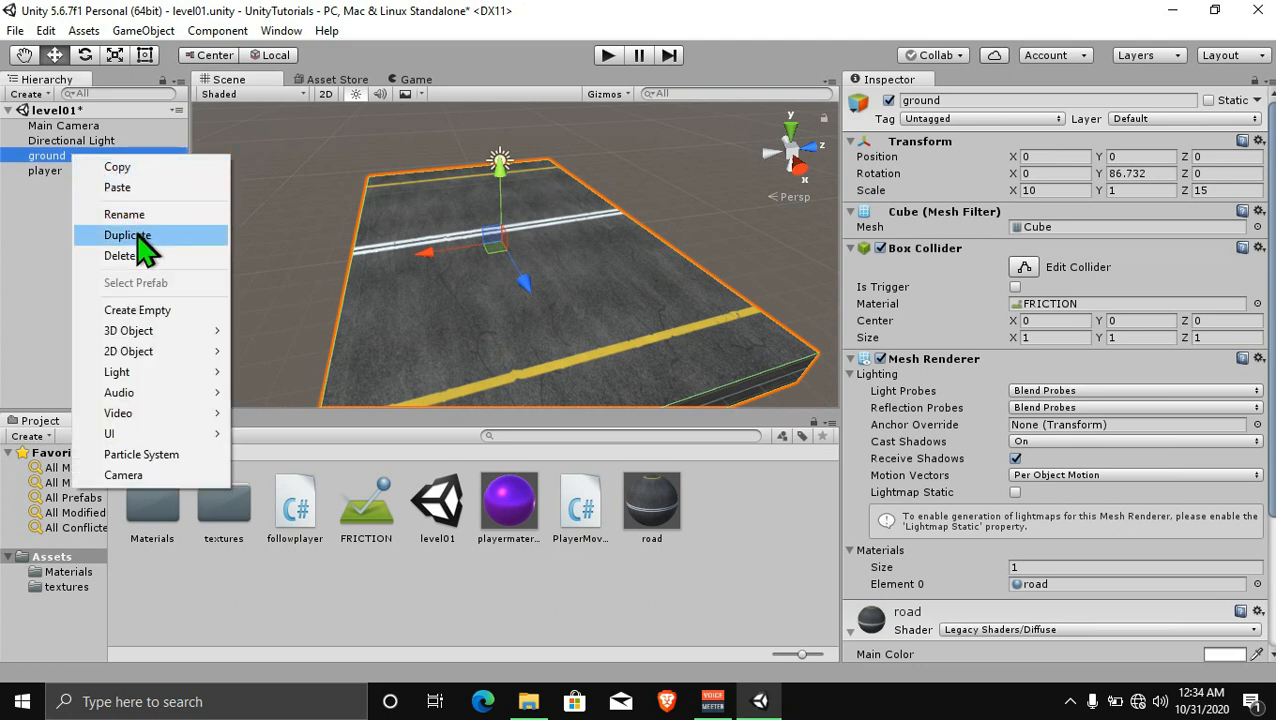
left_click(138, 242)
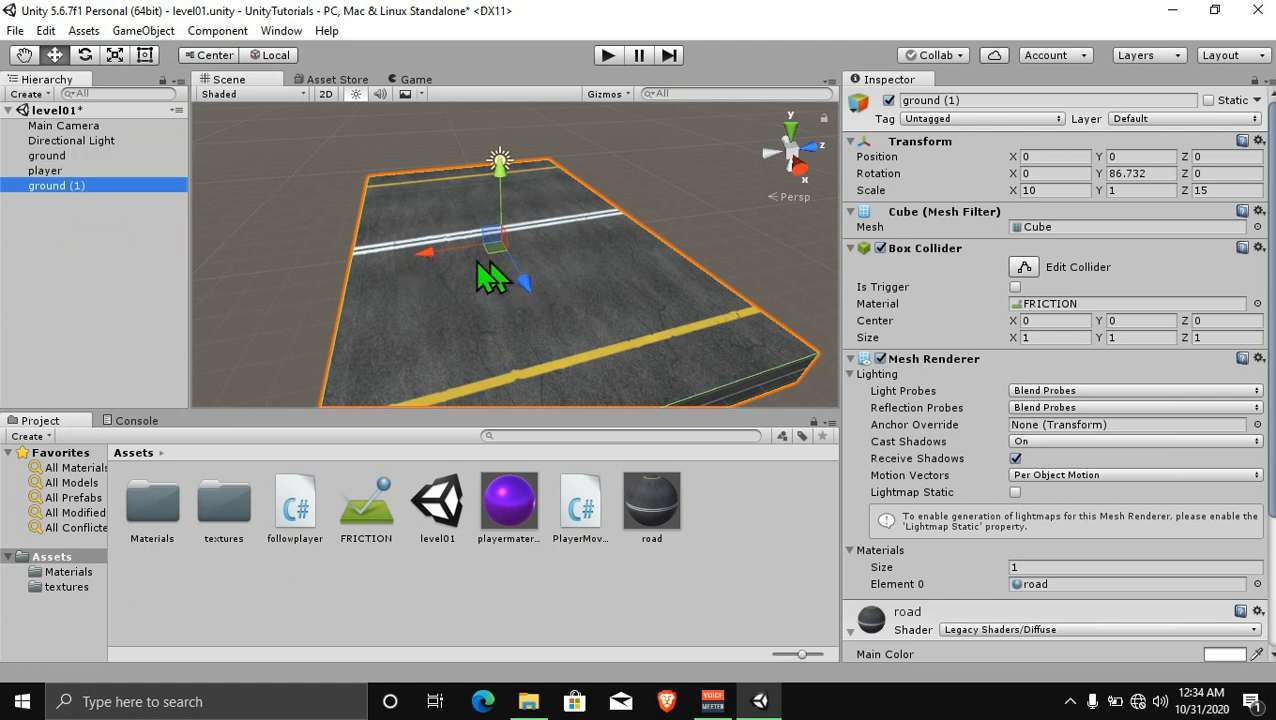
left_click_drag(429, 256, 675, 219)
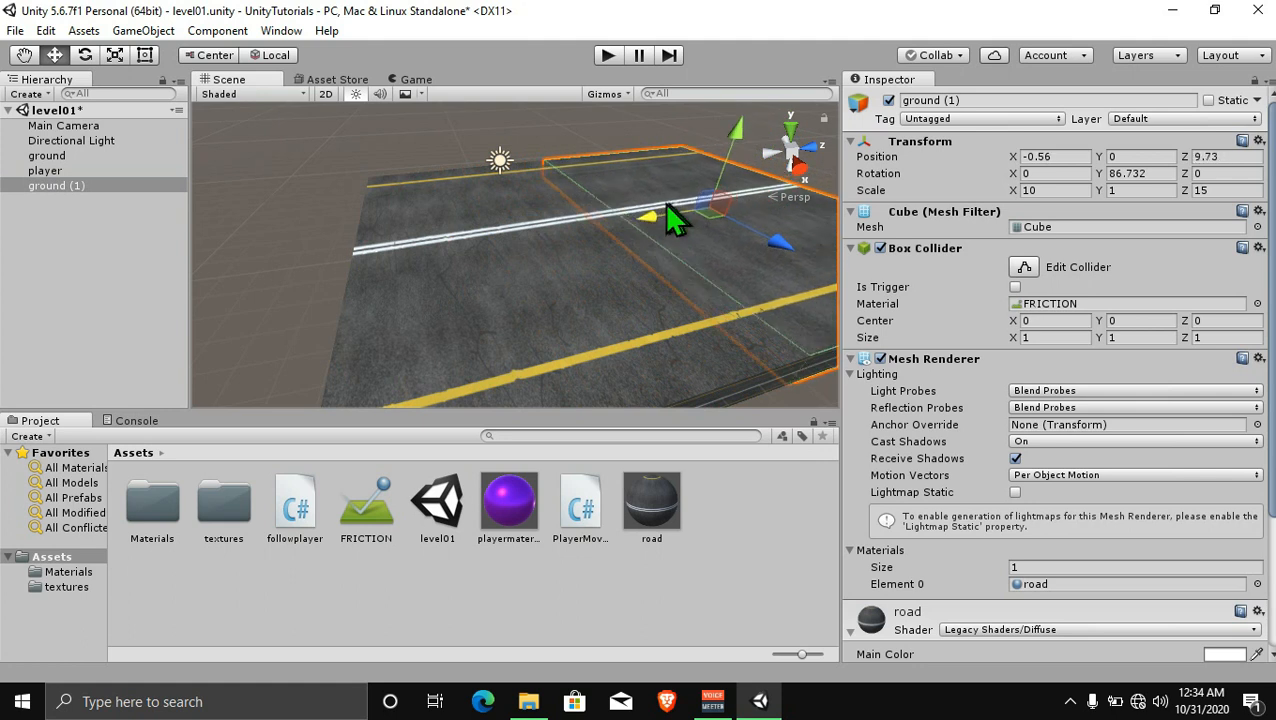
Step: Duplicate ground (1) and move the new copy against its far end, at about X -1.12, Z 19.53
key("f")
right_click(99, 187)
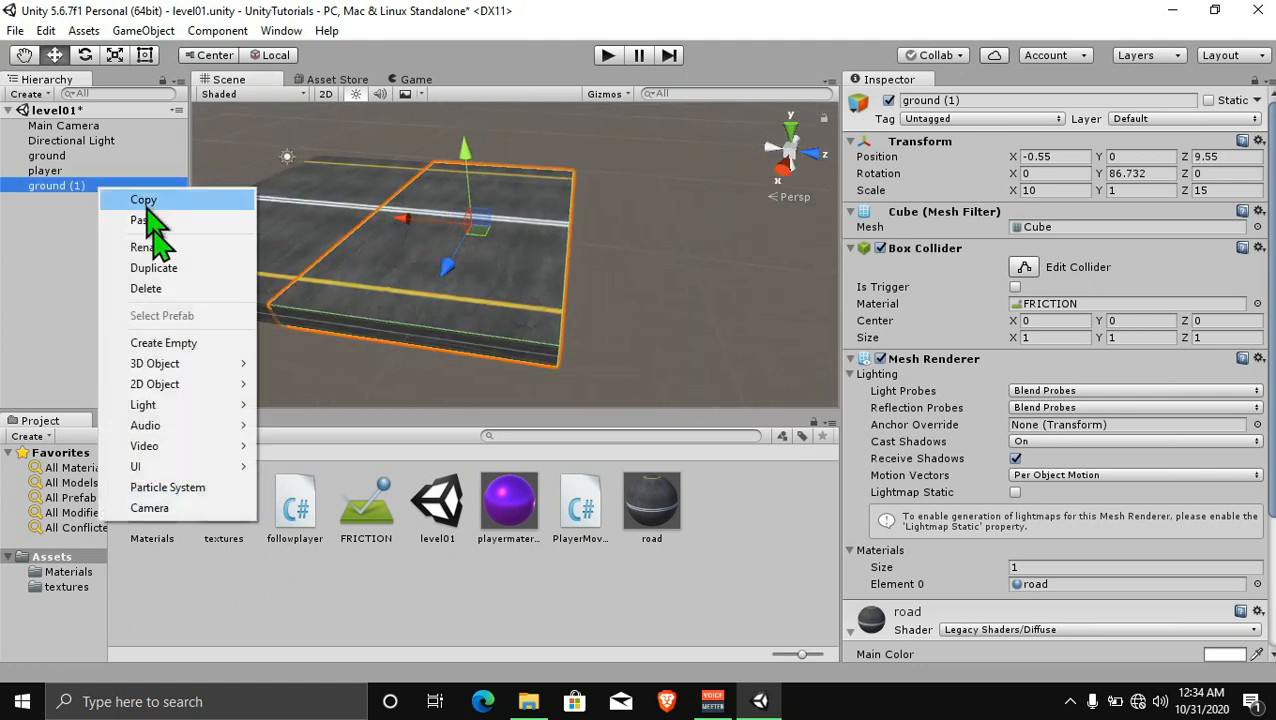
left_click(155, 268)
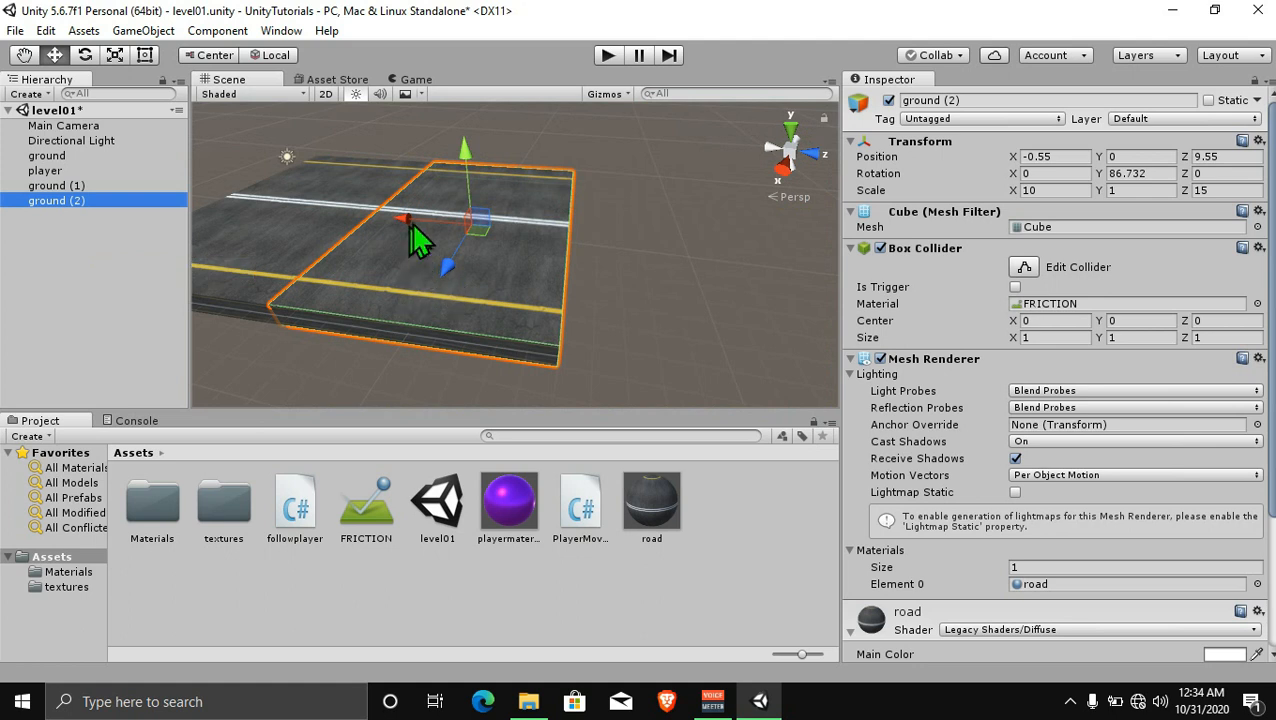
left_click_drag(409, 220, 584, 281)
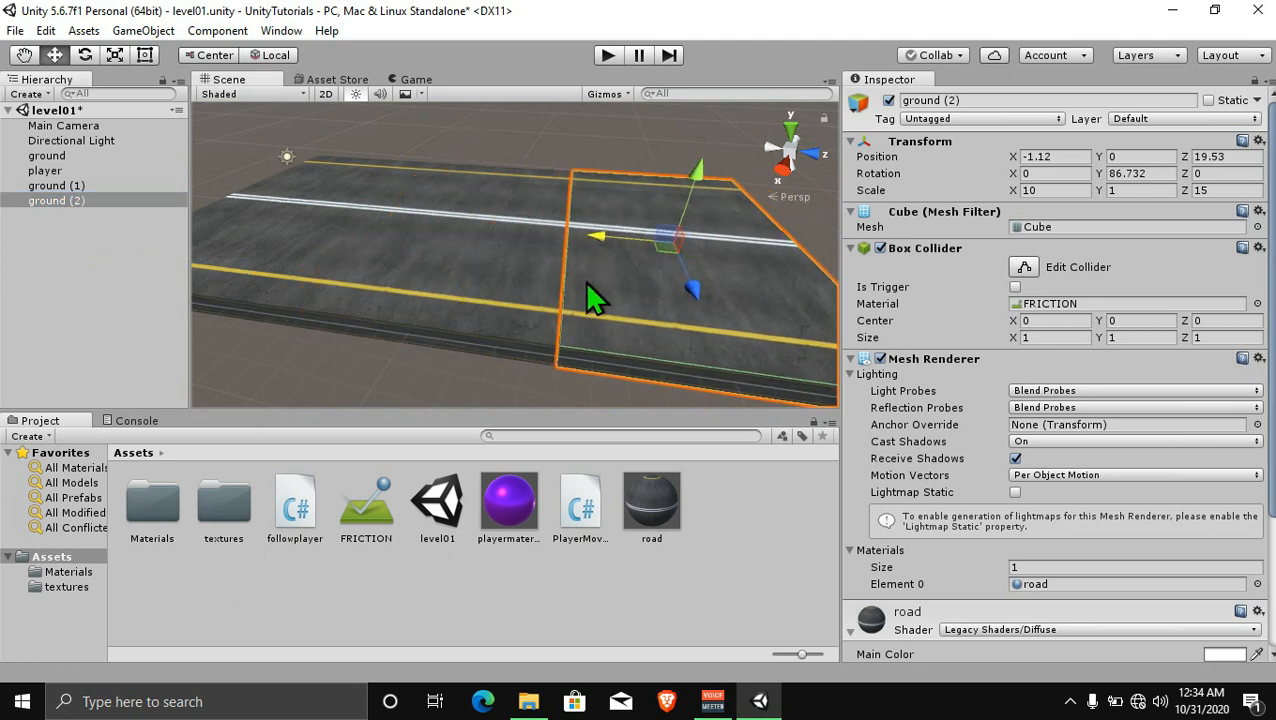
left_click(476, 355)
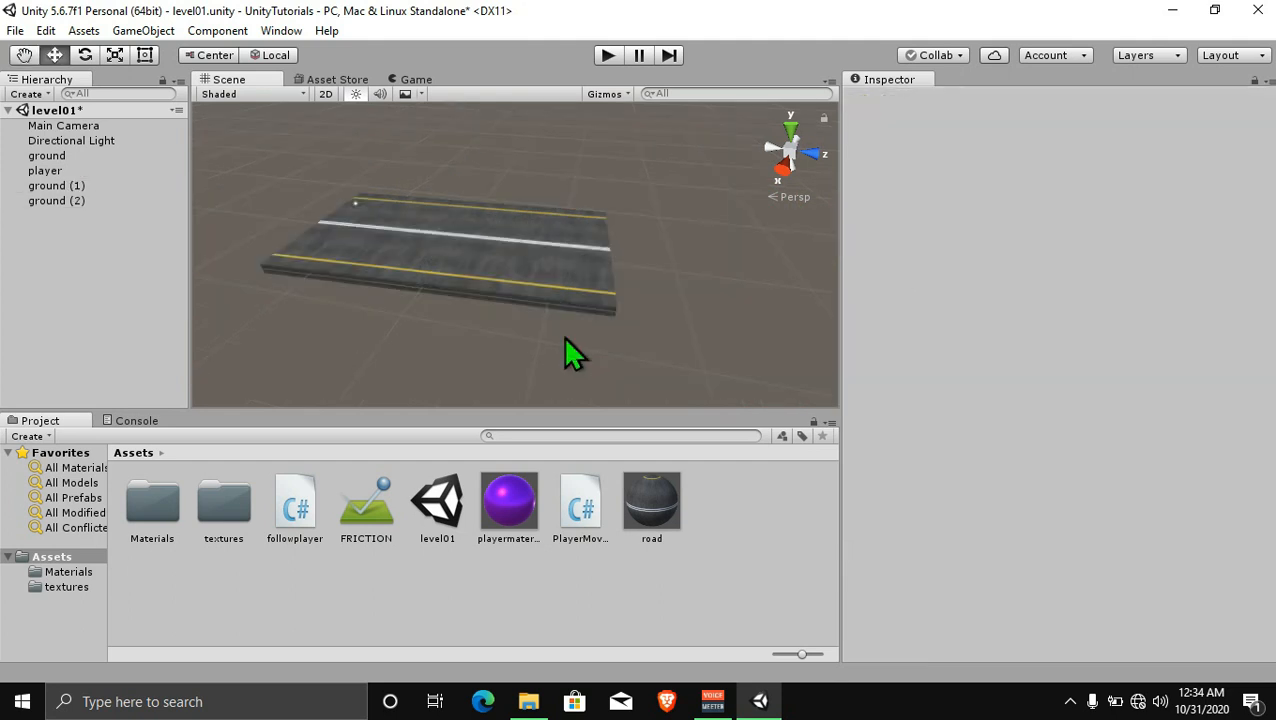
Step: Duplicate the original ground again and move the copy near the road's far end, at about X -5.51, Y 1.5, Z 26.42
right_click_drag(562, 335, 829, 307)
right_click_drag(746, 357, 325, 412)
left_click(409, 260)
key("shift+space")
key("shift+space")
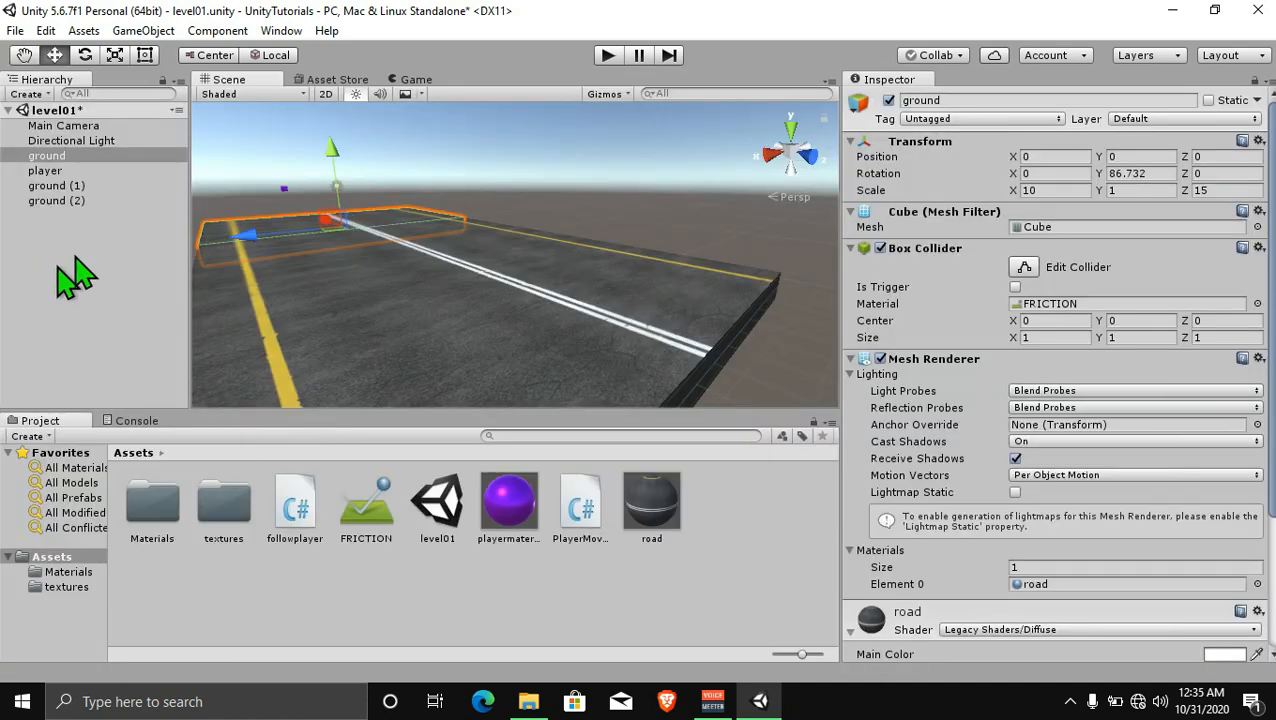
left_click(56, 157)
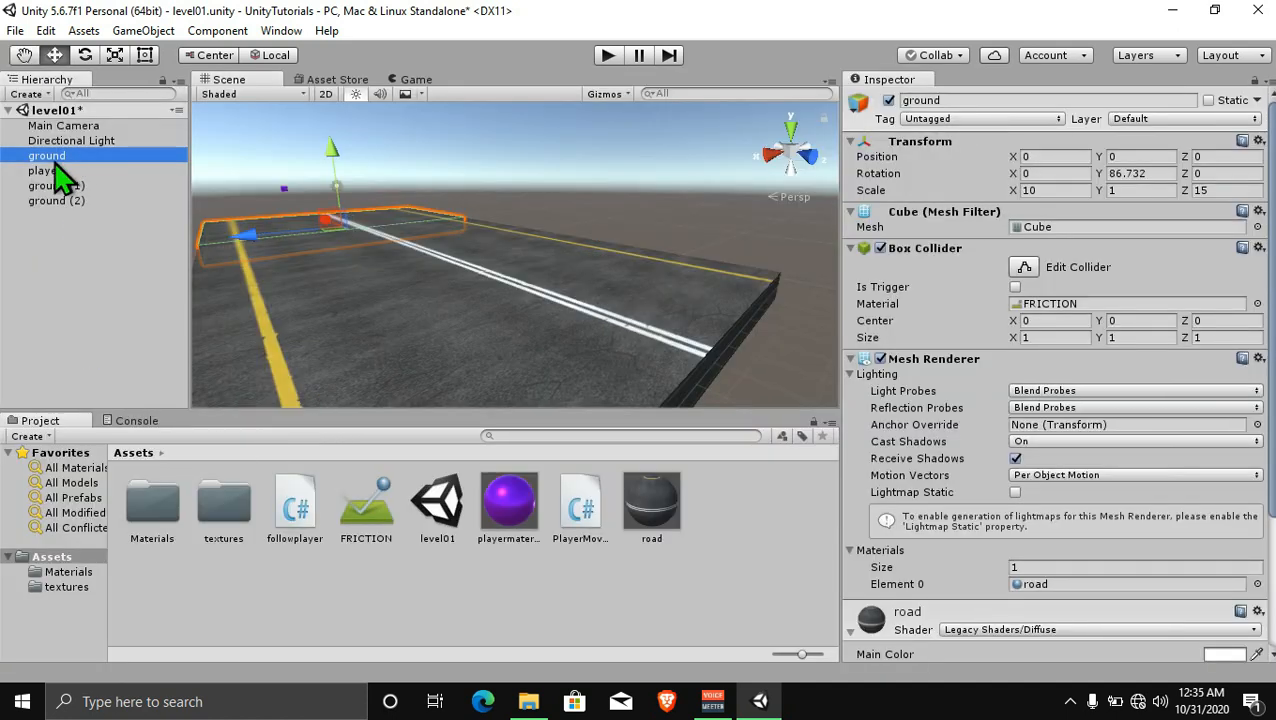
key("ctrl+d")
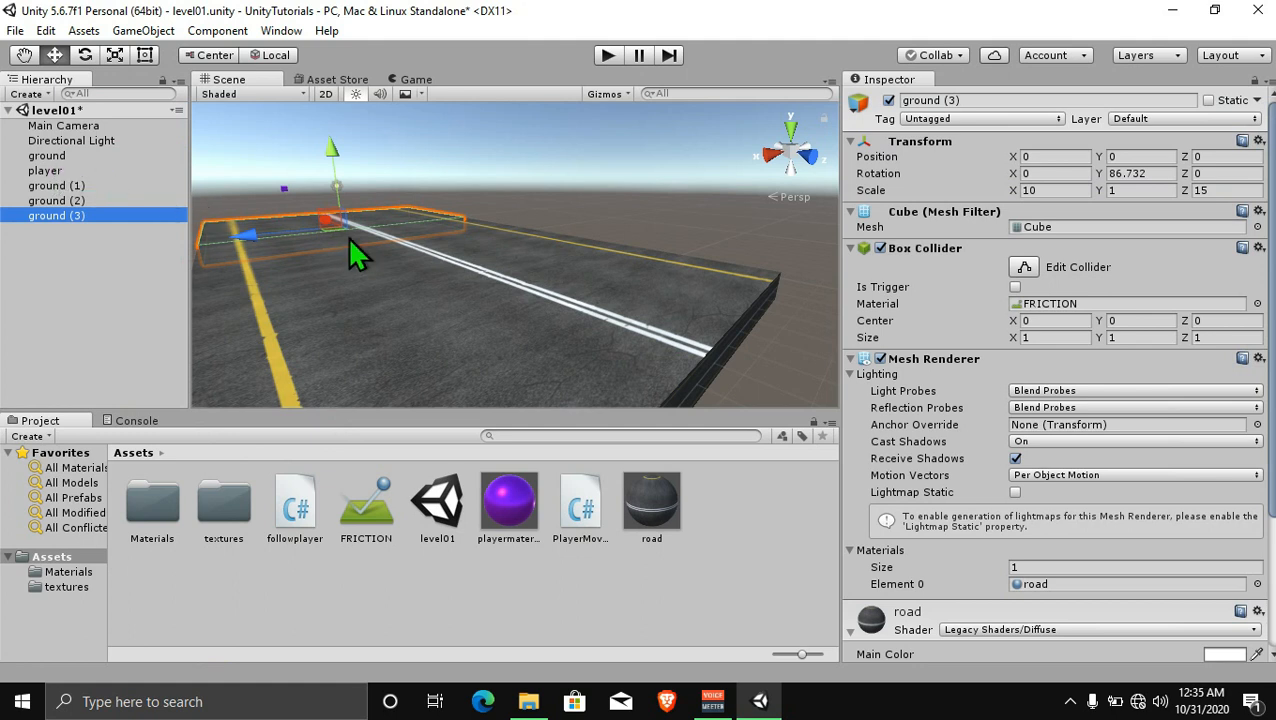
left_click_drag(327, 226, 575, 242)
key("s")
right_click_drag(575, 242, 564, 243)
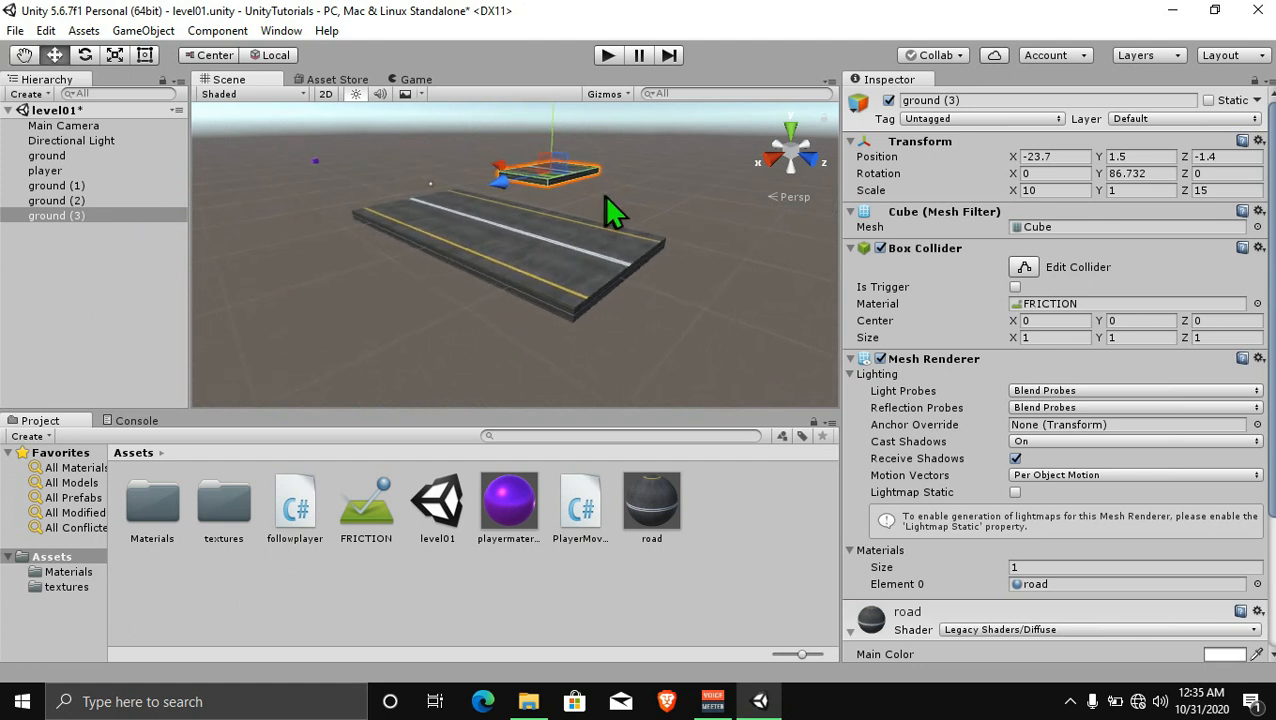
left_click_drag(513, 178, 711, 280)
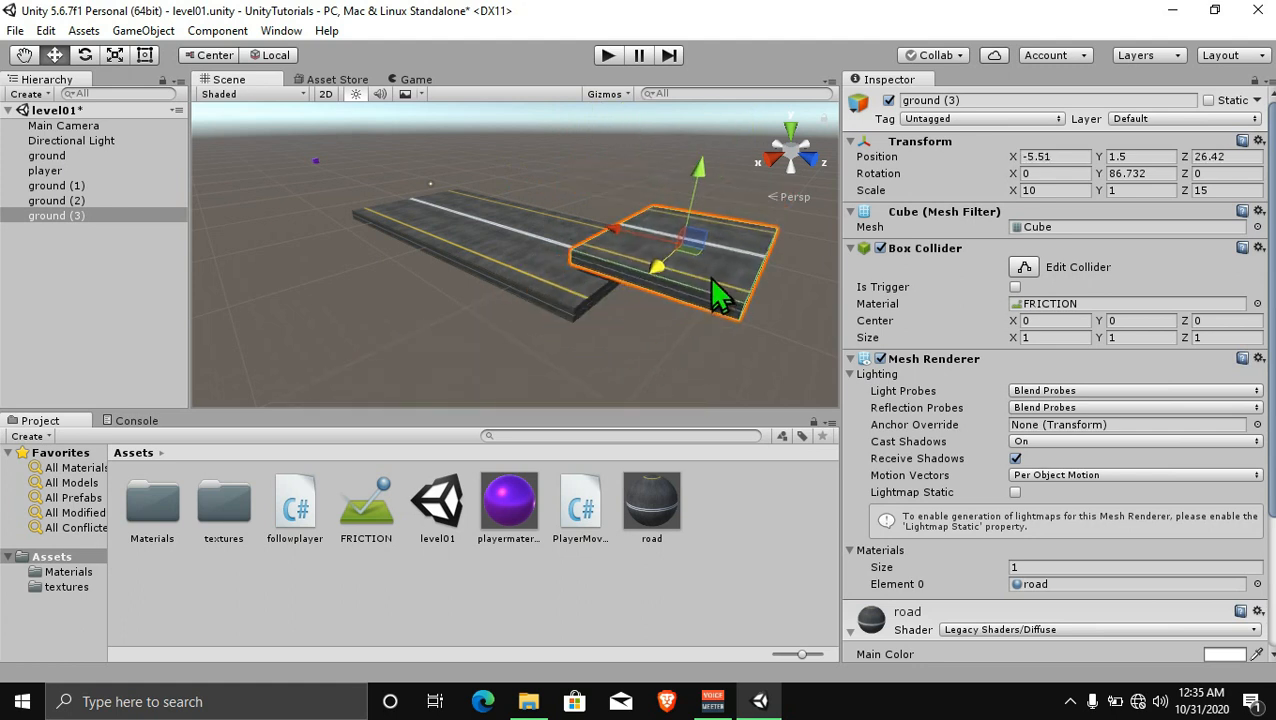
Step: Try tilting ground (3) with the Rotate tool to about X 15.2, Y 71.6, Z -35.3
left_click(85, 56)
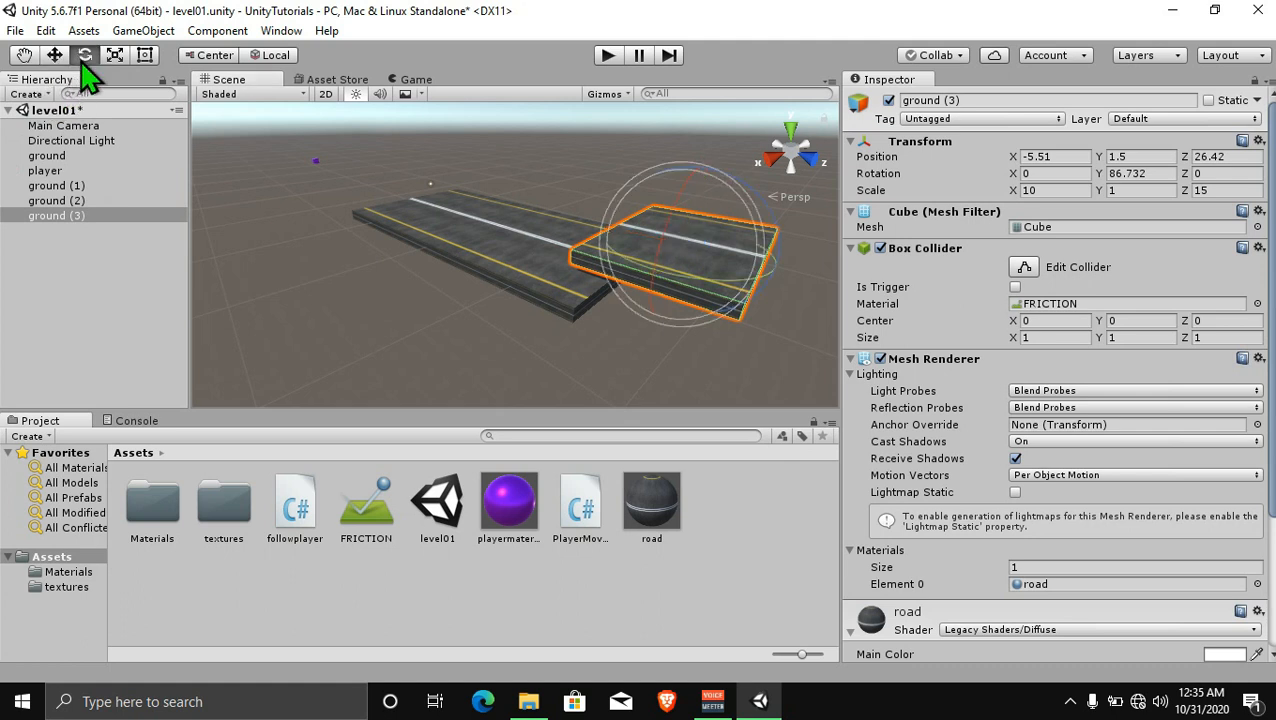
left_click_drag(650, 165, 576, 198)
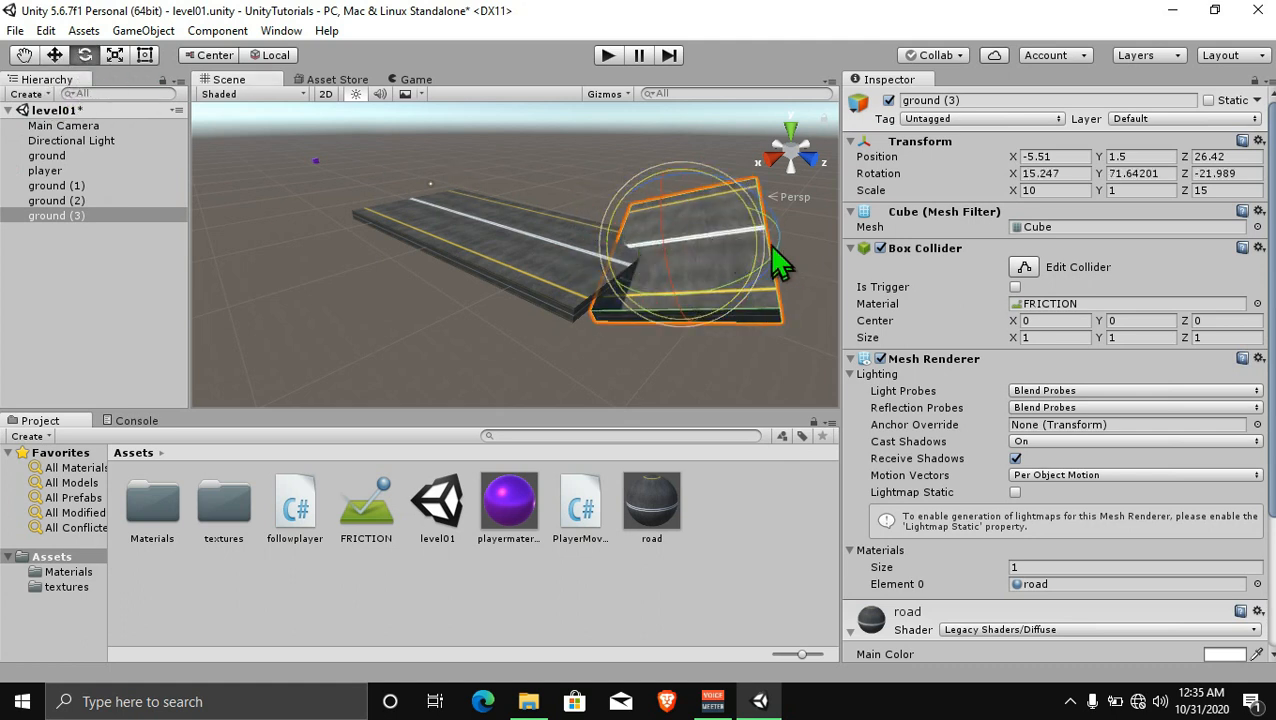
left_click_drag(770, 244, 798, 220)
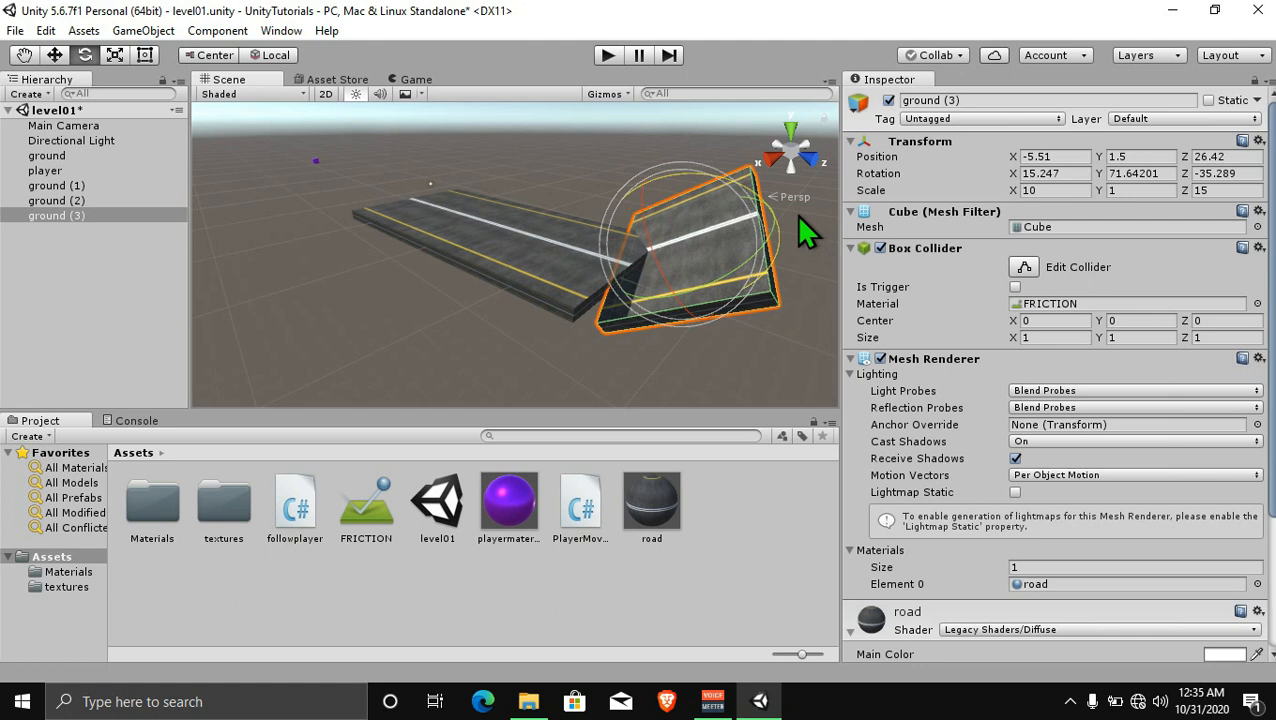
Step: Undo the segmented road experiment, including the ground copies, the short X scale and the X tiling of 1
key("ctrl+z")
key("ctrl+z")
key("ctrl+z")
key("ctrl+z")
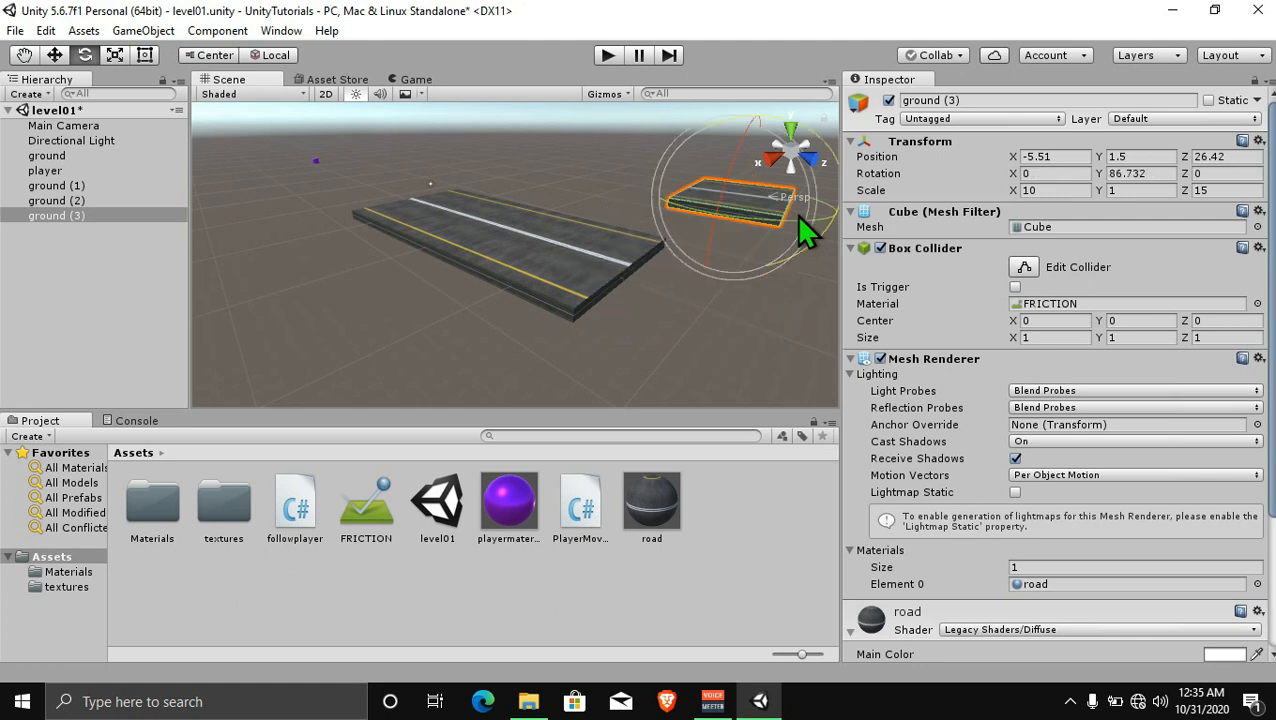
key("ctrl+z")
key("ctrl+z")
key("ctrl+z")
key("ctrl+z")
key("ctrl+z")
key("ctrl+z")
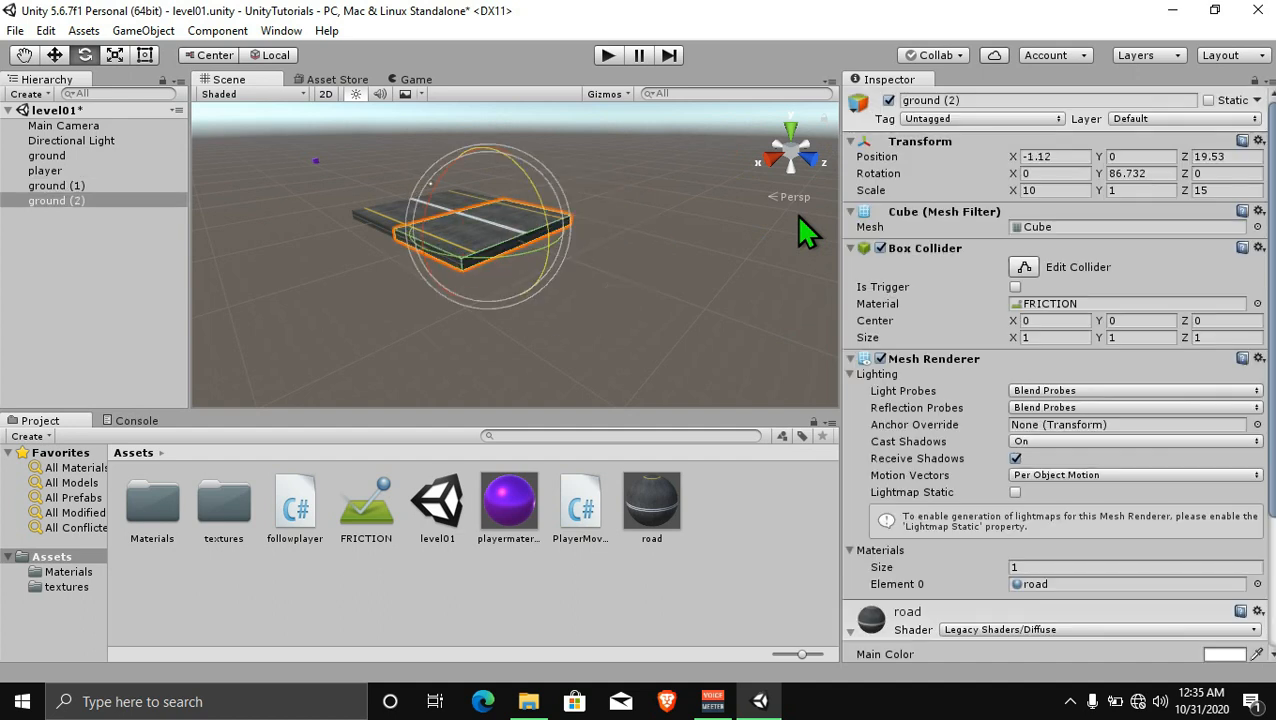
key("ctrl+z")
key("ctrl+z")
key("ctrl+z")
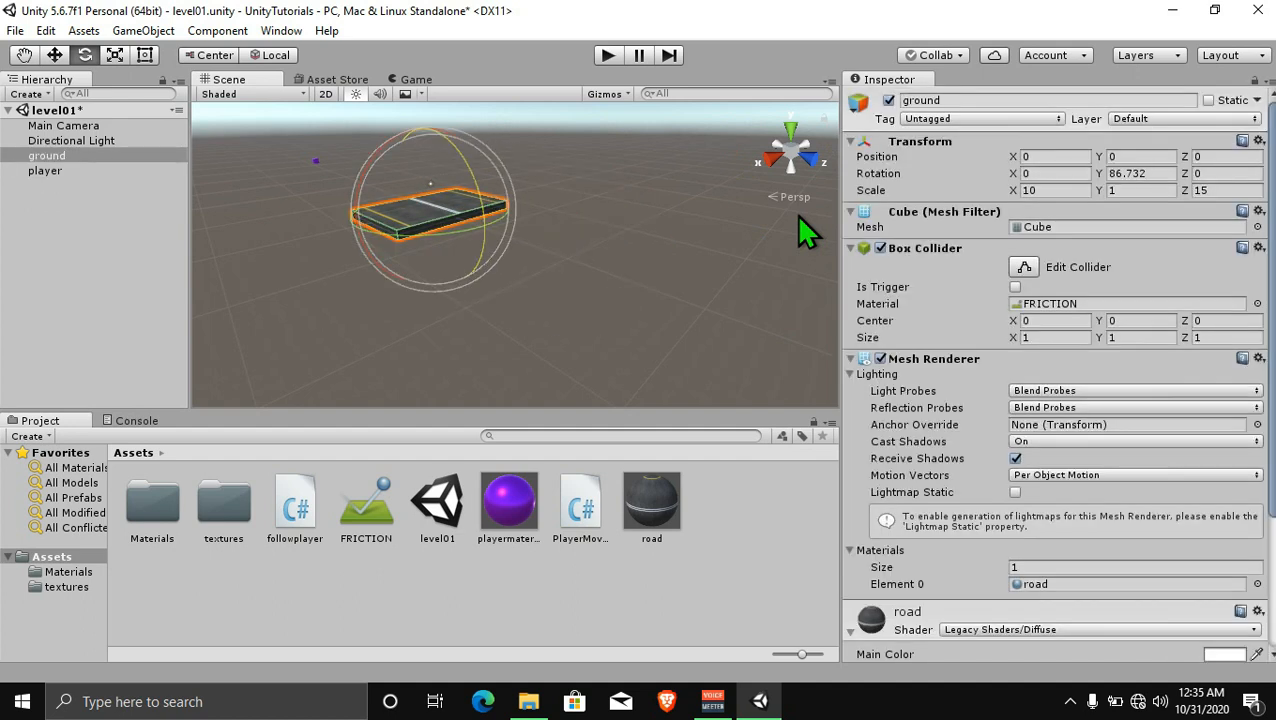
key("ctrl+z")
key("ctrl+z")
key("ctrl+z")
right_click_drag(796, 214, 849, 233)
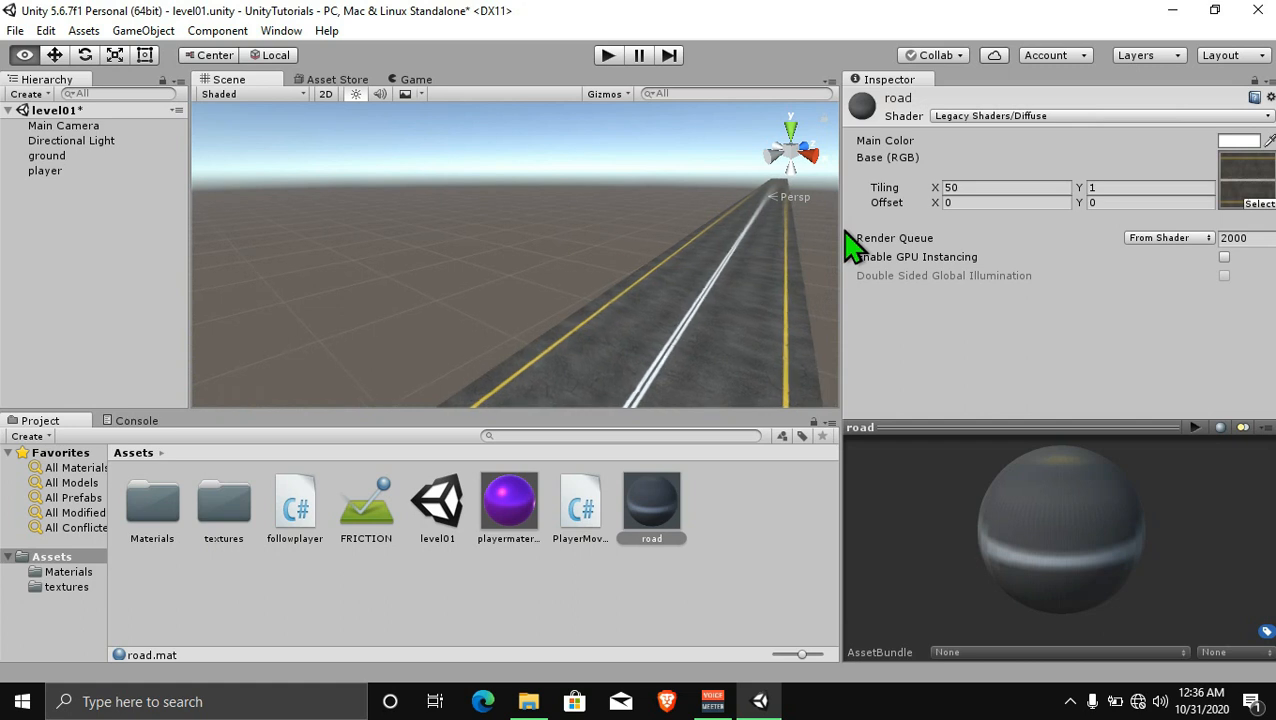
right_click_drag(849, 248, 678, 384)
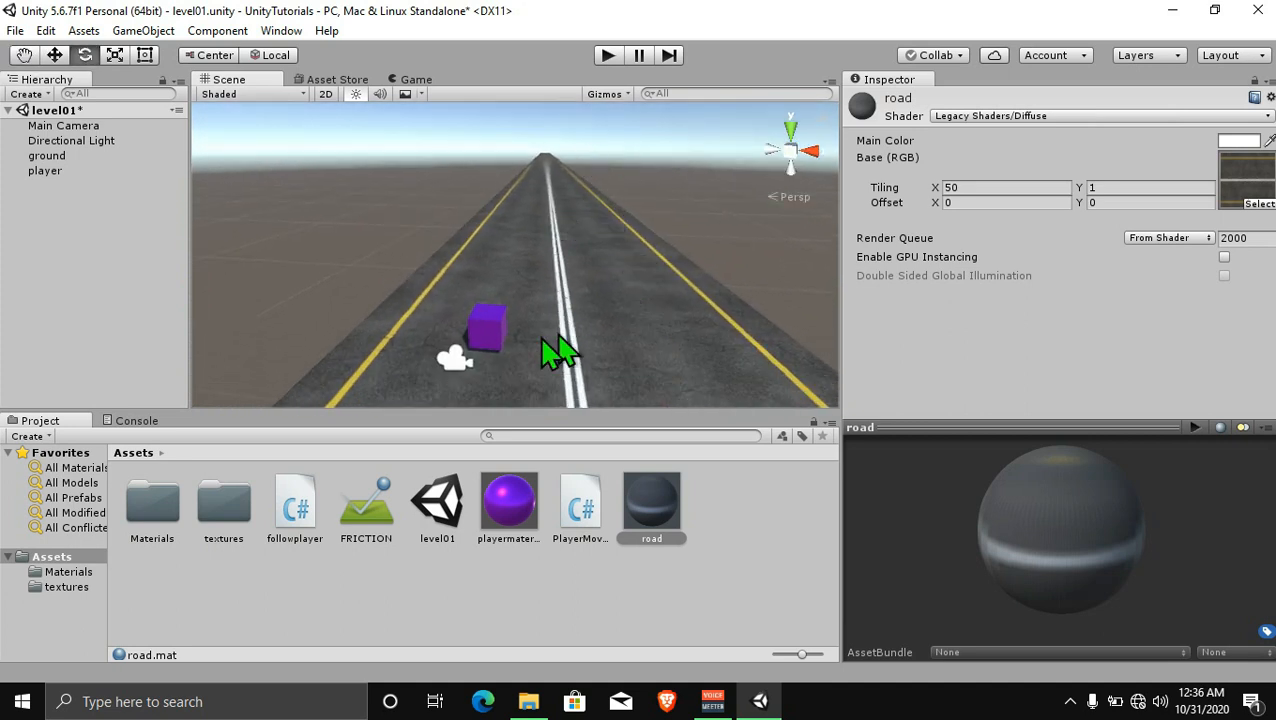
left_click(487, 338)
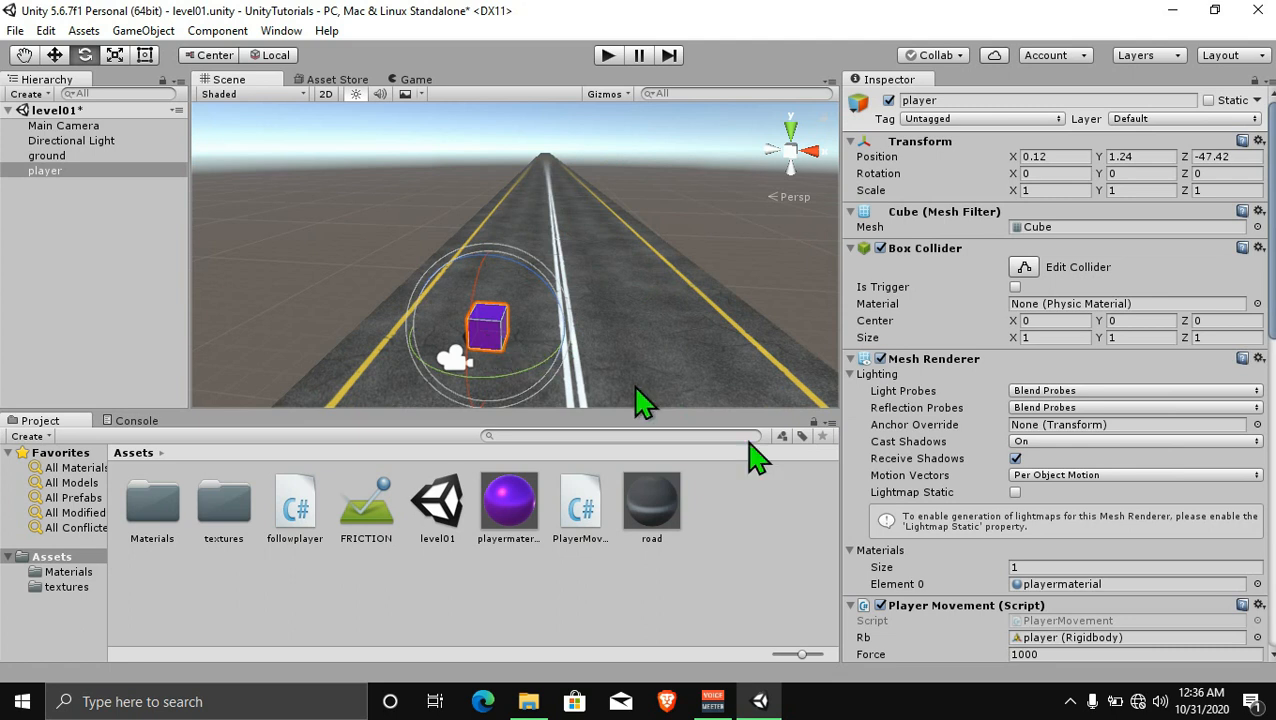
left_click(716, 543)
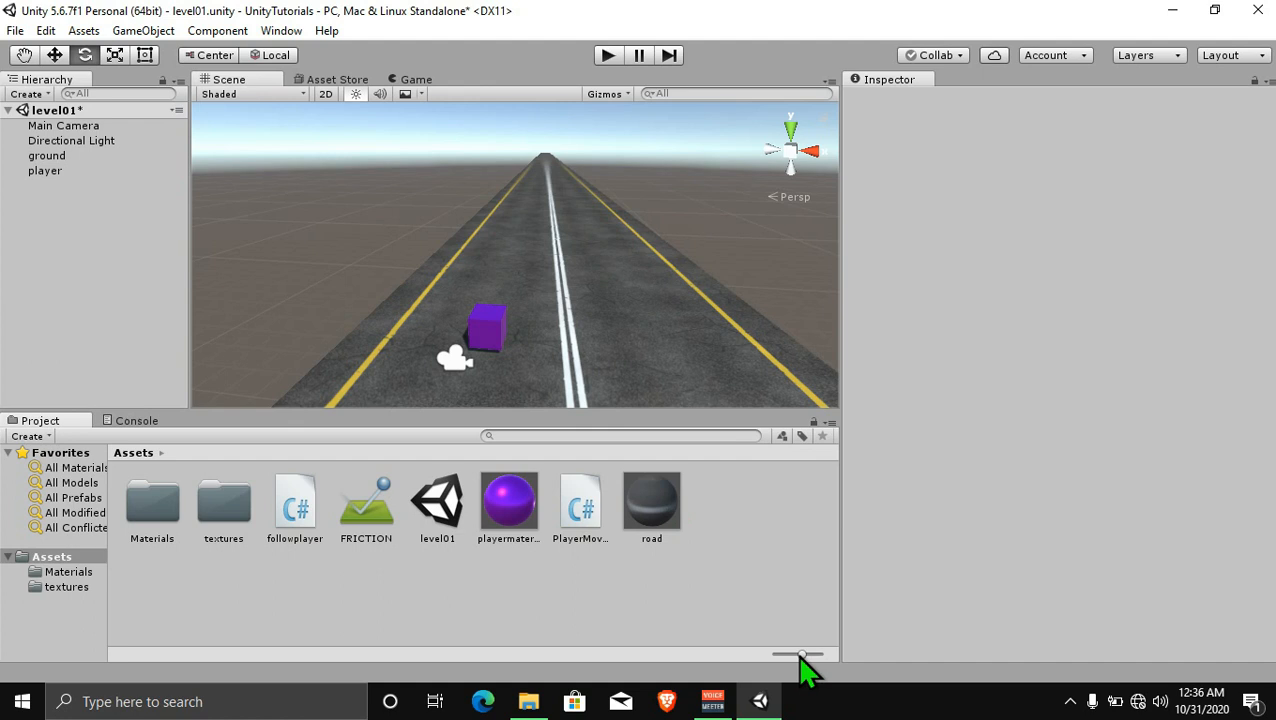
left_click_drag(800, 656, 798, 655)
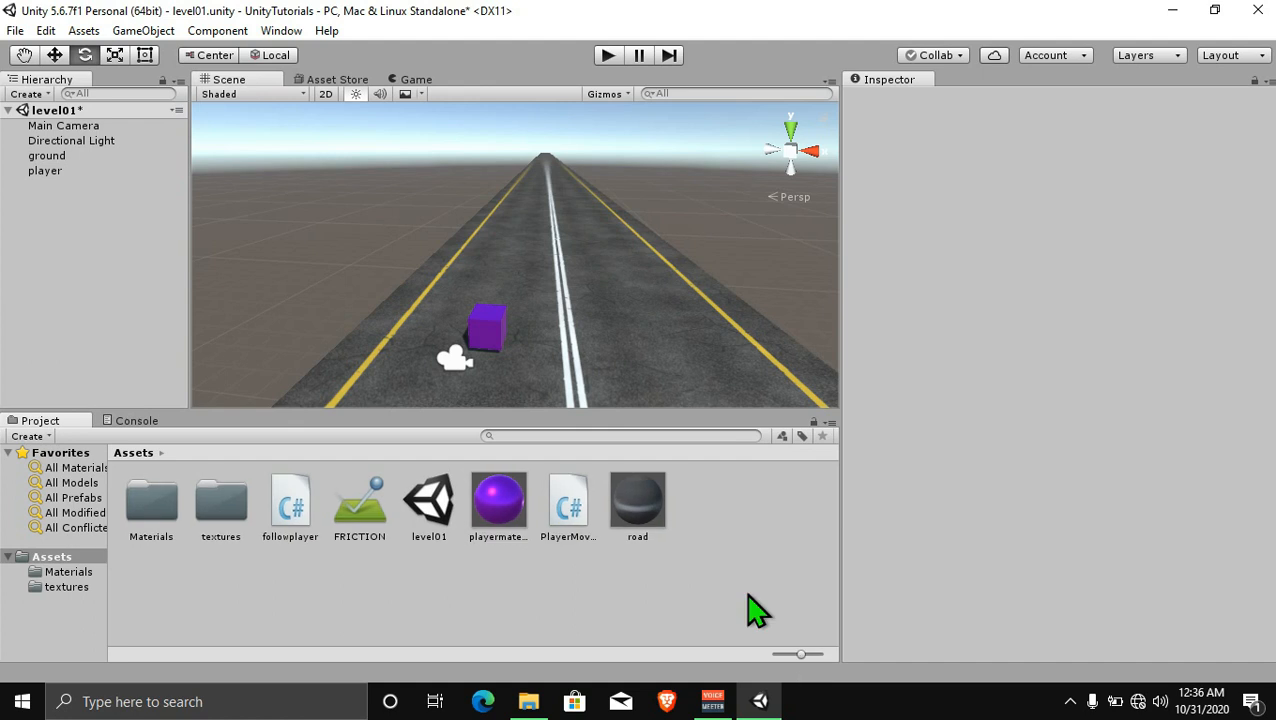